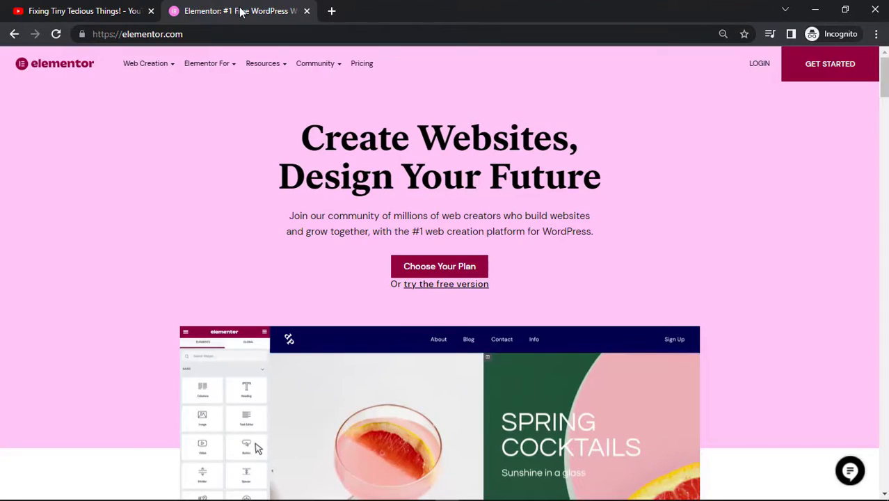
- Open the Cloud Website feature page from Elementor's Web Creation offerings
mouse_move(158, 61)
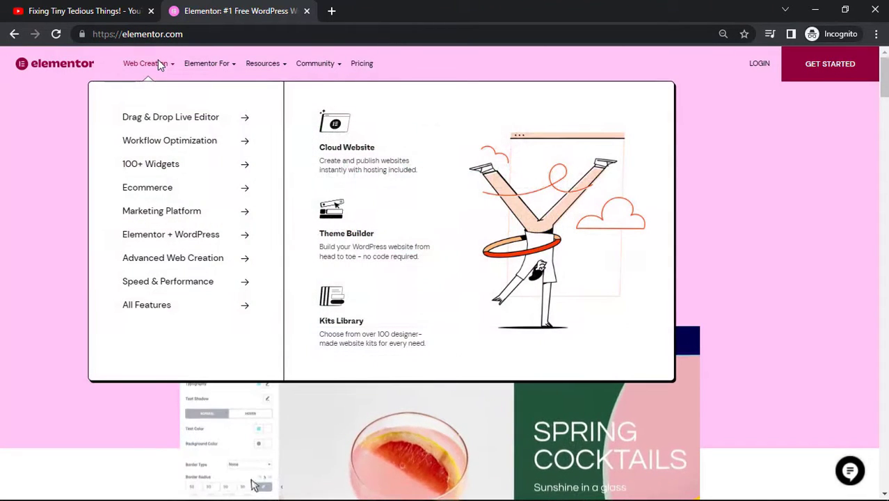
mouse_move(209, 64)
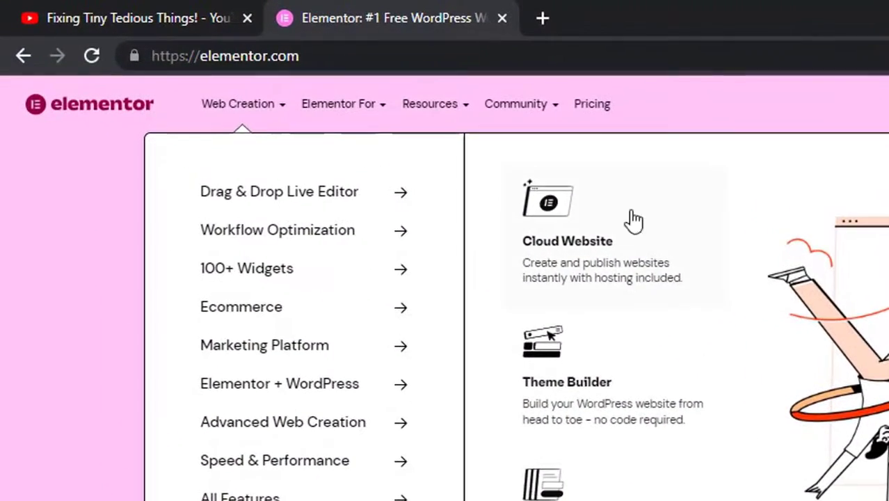
left_click(589, 238)
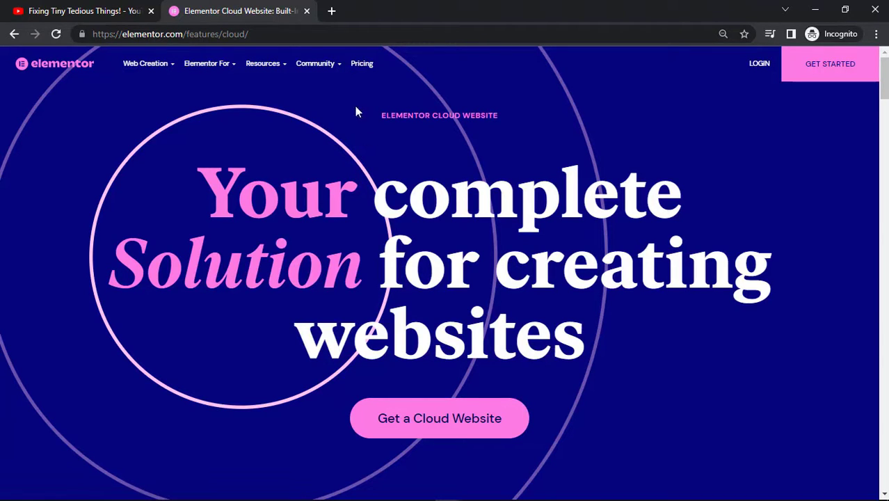
- Open topitguy.com in a new tab and look through its home page down to the Resources For Bloggers section
left_click(332, 12)
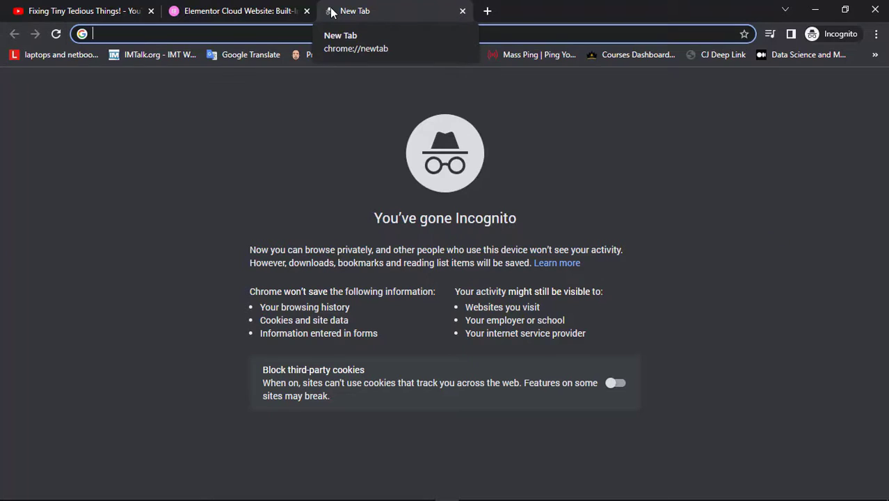
type("topitgu")
key("Return")
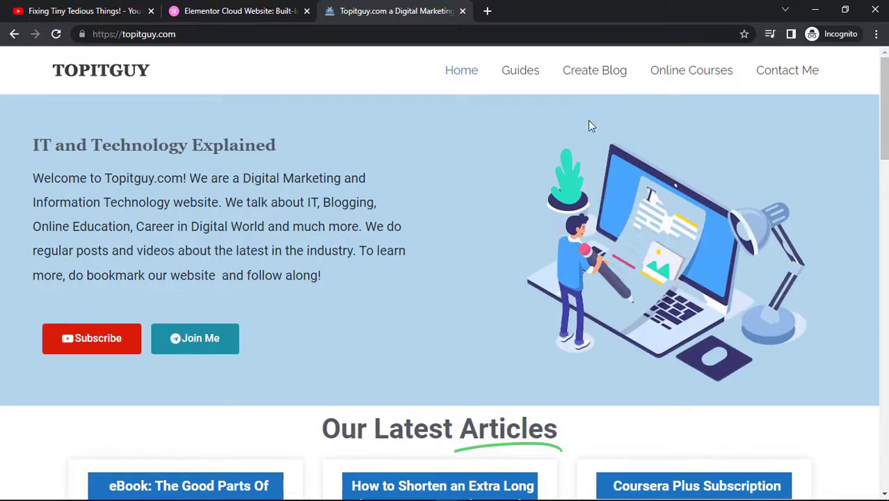
scroll(443, 272, "down", 8)
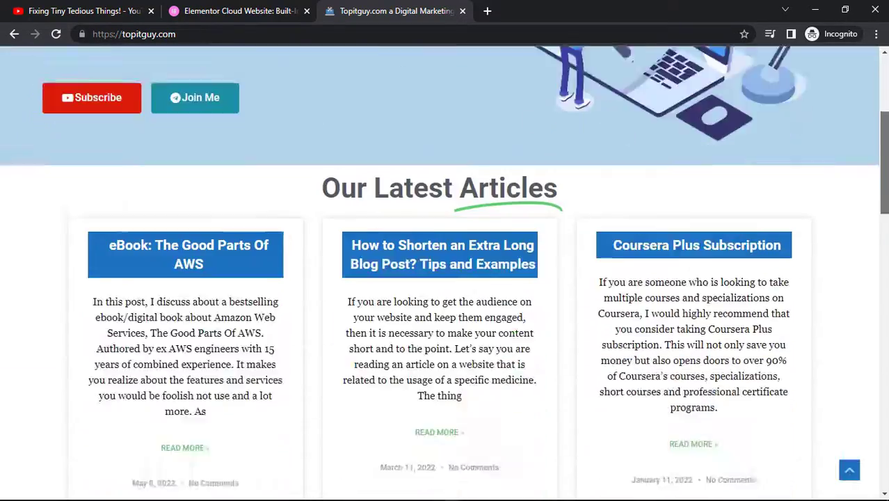
scroll(444, 273, "down", 10)
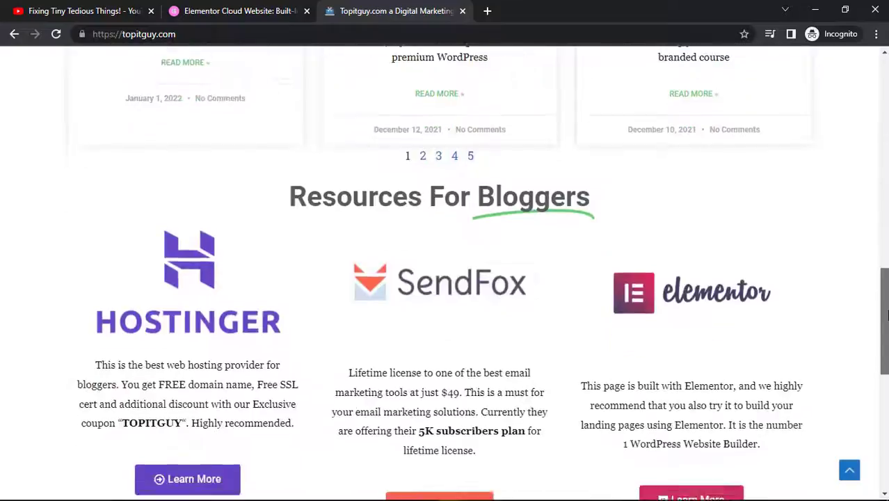
scroll(444, 272, "up", 15)
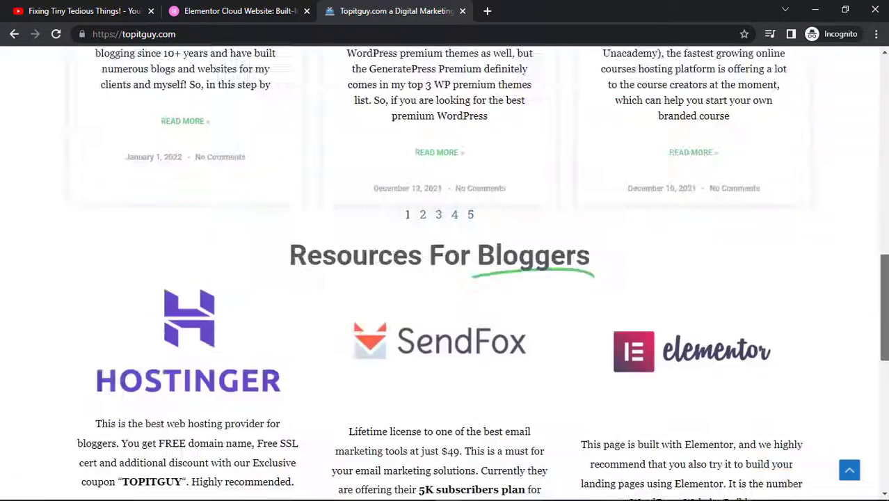
scroll(444, 273, "up", 2)
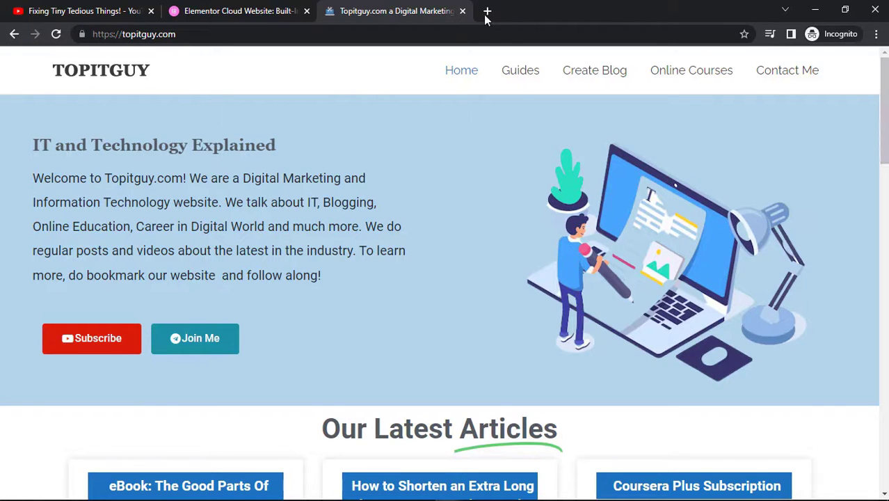
- Return to the open Elementor Cloud Website page
left_click(250, 11)
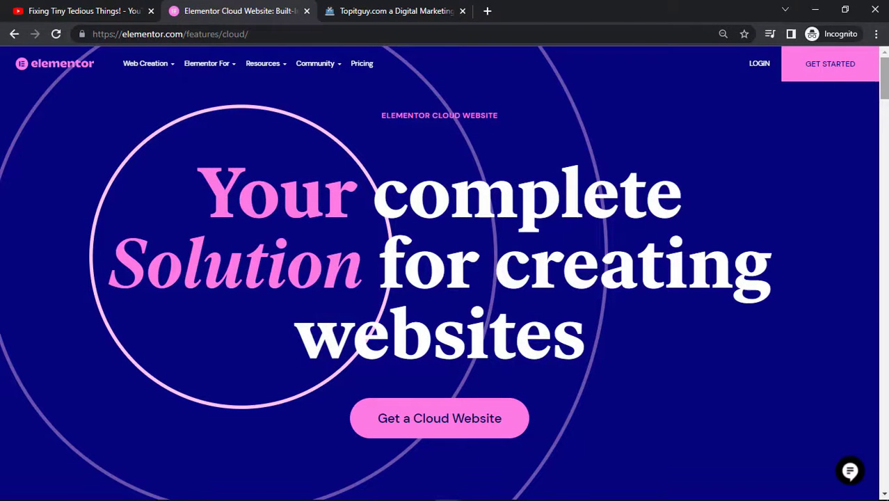
scroll(444, 274, "down", 1)
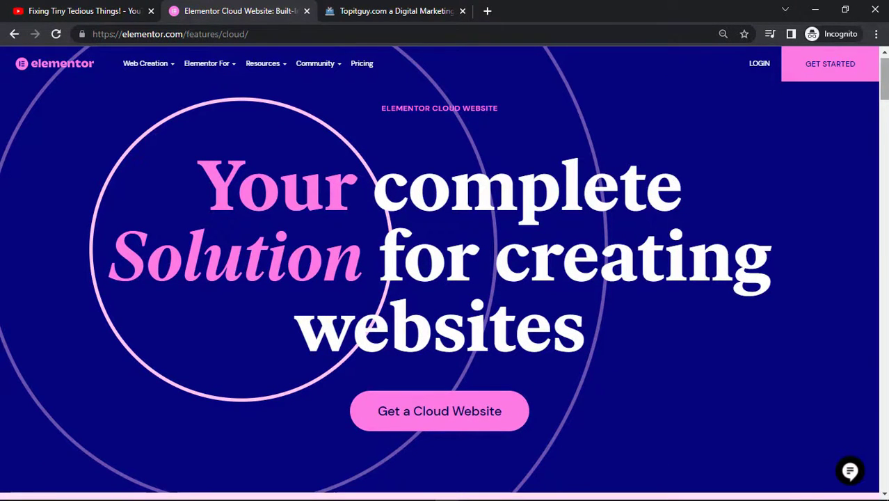
scroll(444, 273, "up", 1)
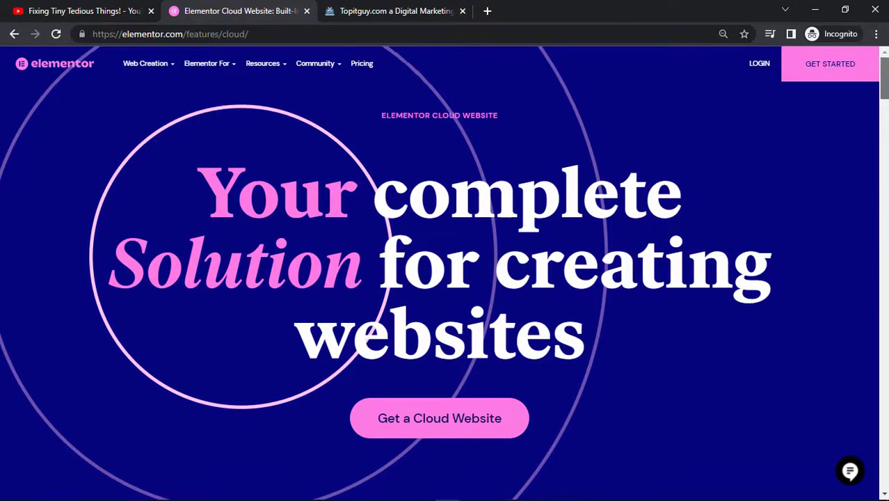
- Open pythoncoursesonline.com in a new tab and look through its home page down to the Best Python Courses section
left_click(486, 11)
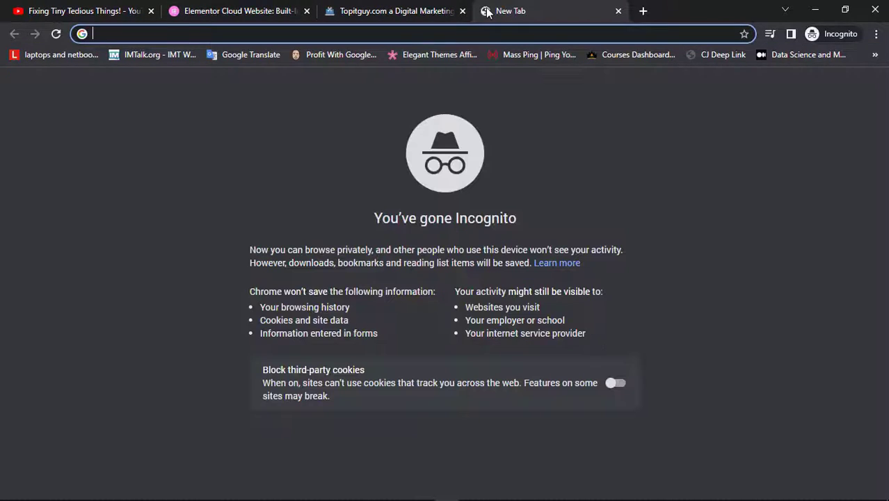
type("pyth")
key("Return")
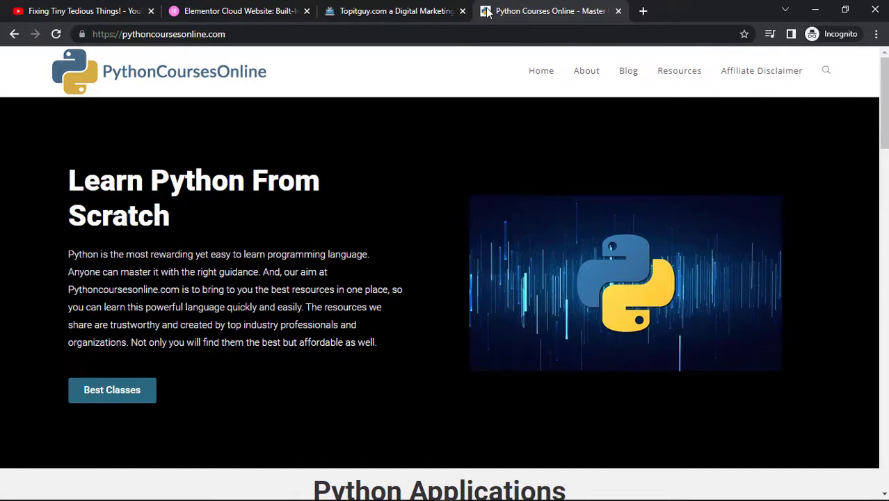
scroll(445, 278, "down", 3)
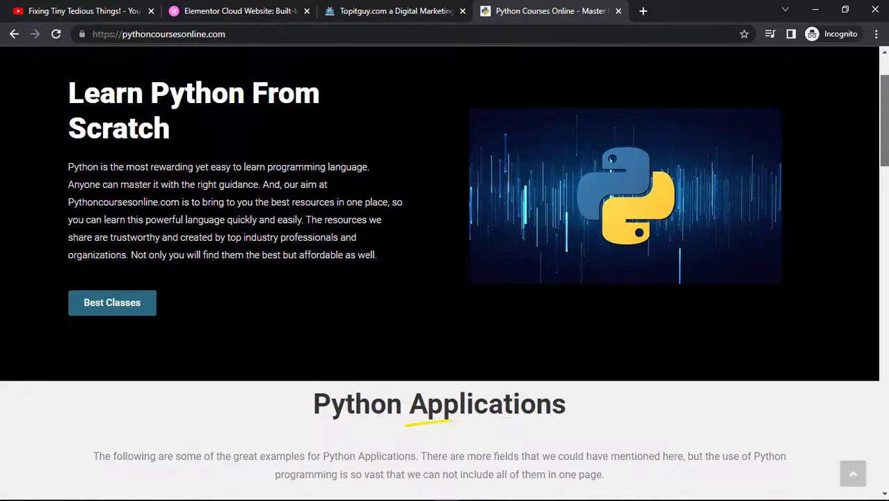
scroll(445, 279, "down", 8)
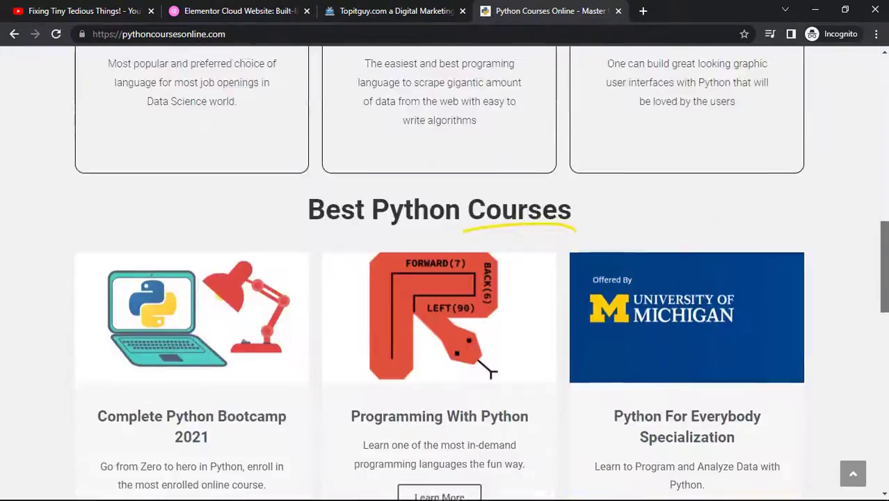
left_click_drag(884, 254, 880, 61)
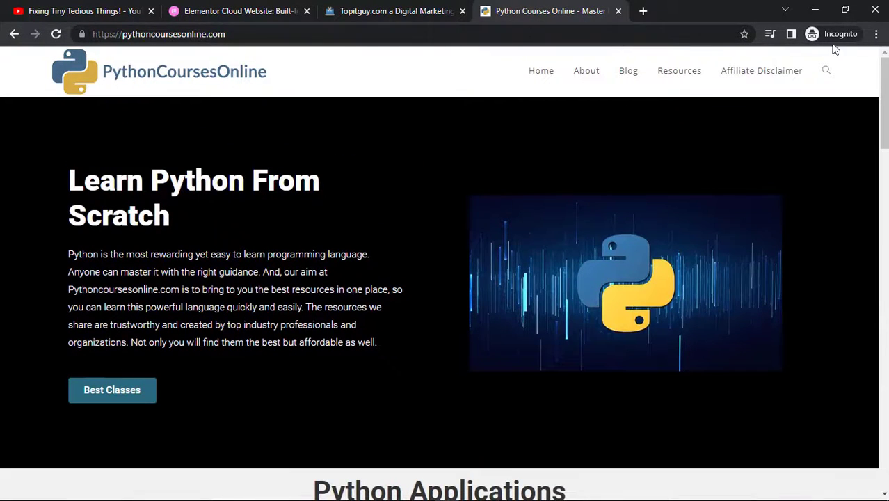
- Compare the topitguy.com and pythoncoursesonline.com home pages, finishing back on the Elementor Cloud Website page
left_click(268, 14)
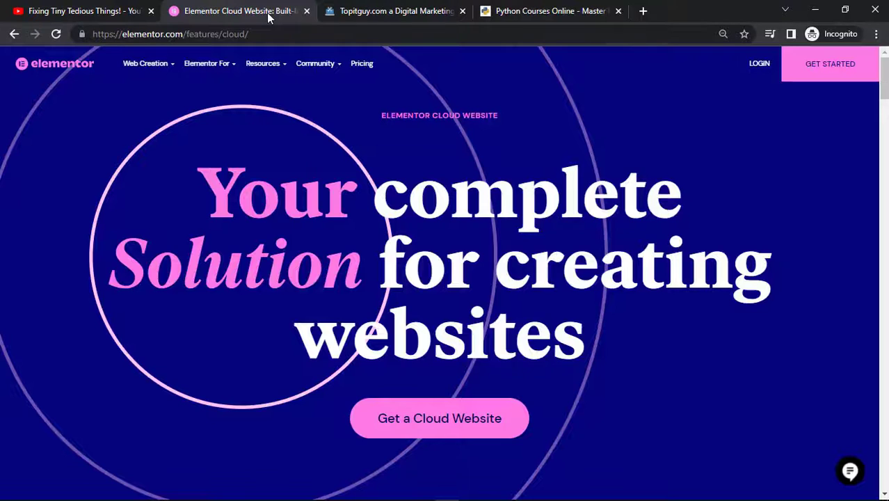
left_click(394, 6)
left_click(518, 9)
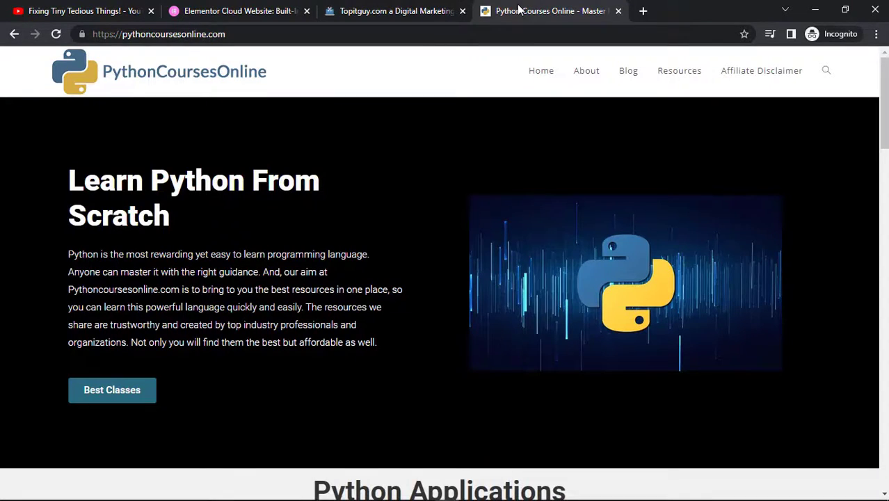
left_click(409, 8)
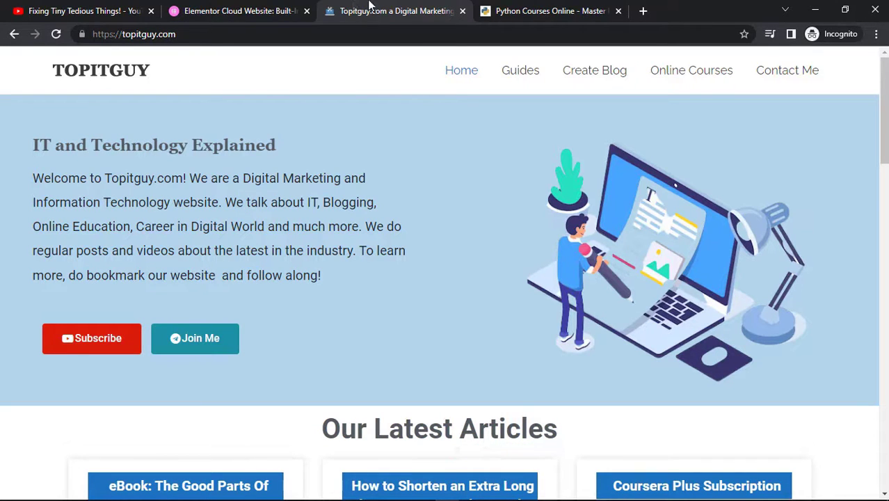
left_click(546, 6)
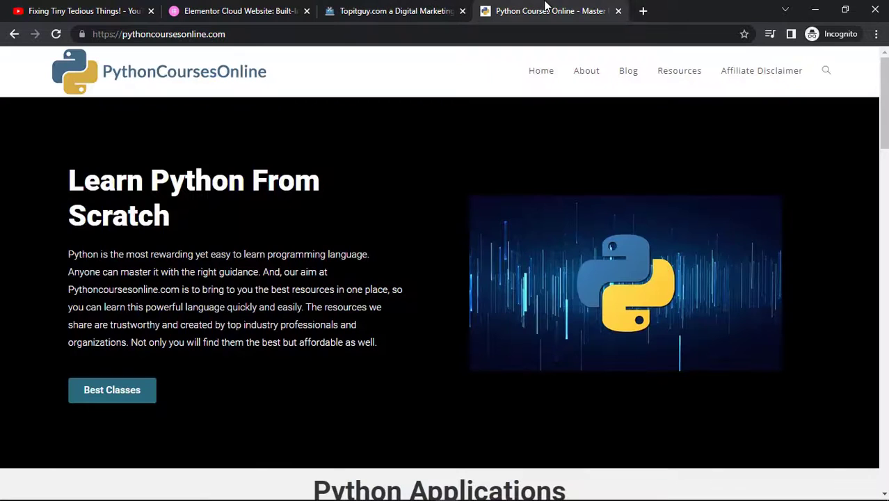
left_click(388, 10)
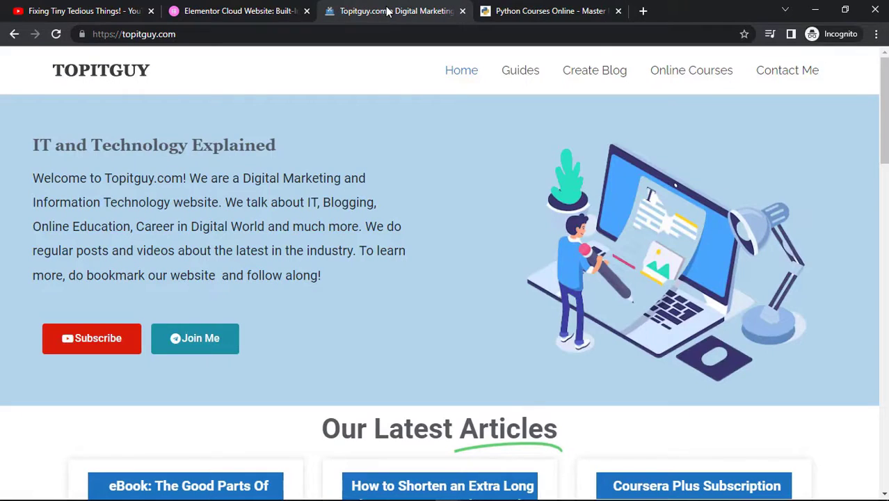
left_click(227, 7)
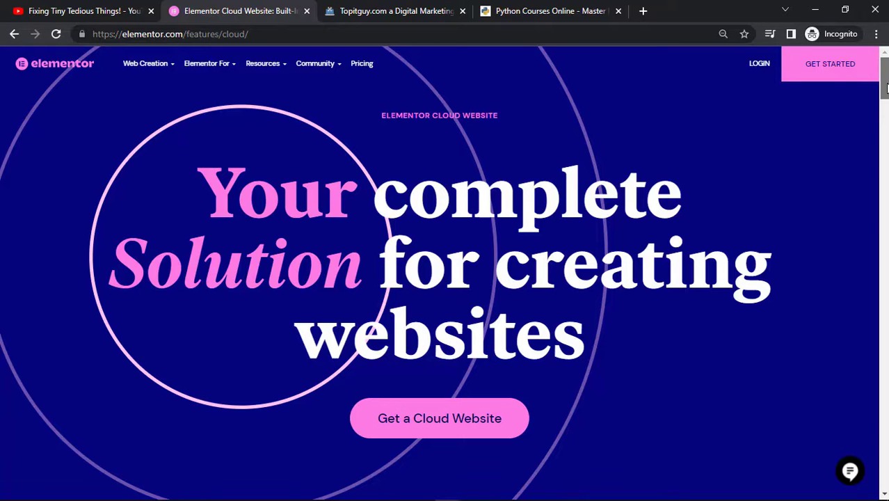
- Examine the built-in Hosting features of the Elementor Cloud Website, including cloud platform, CDN and custom domain connection
left_click_drag(887, 87, 886, 88)
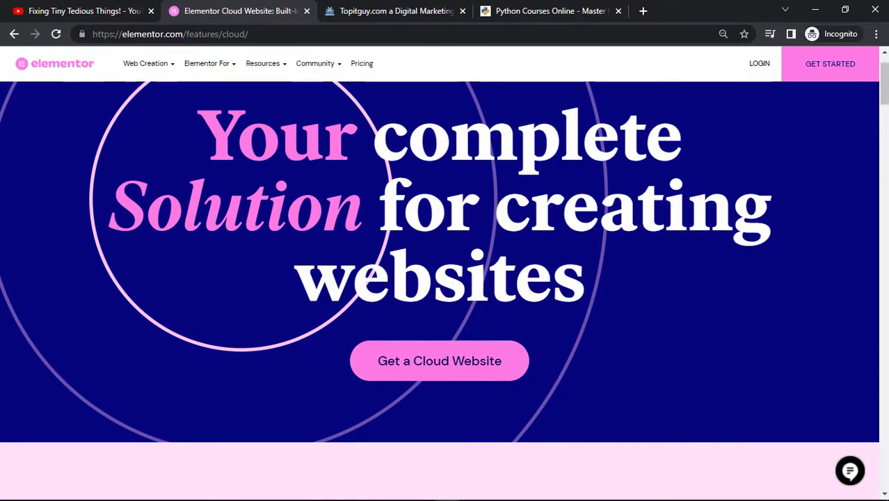
left_click_drag(885, 99, 885, 133)
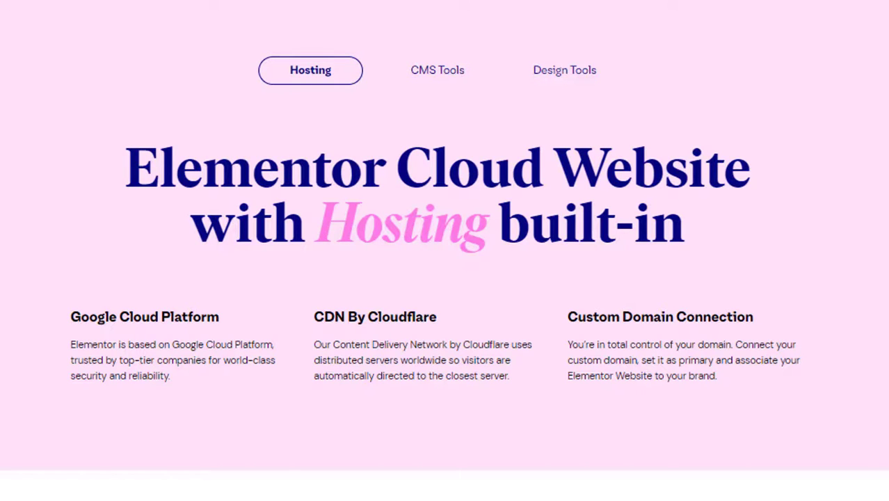
scroll(444, 253, "down", 2)
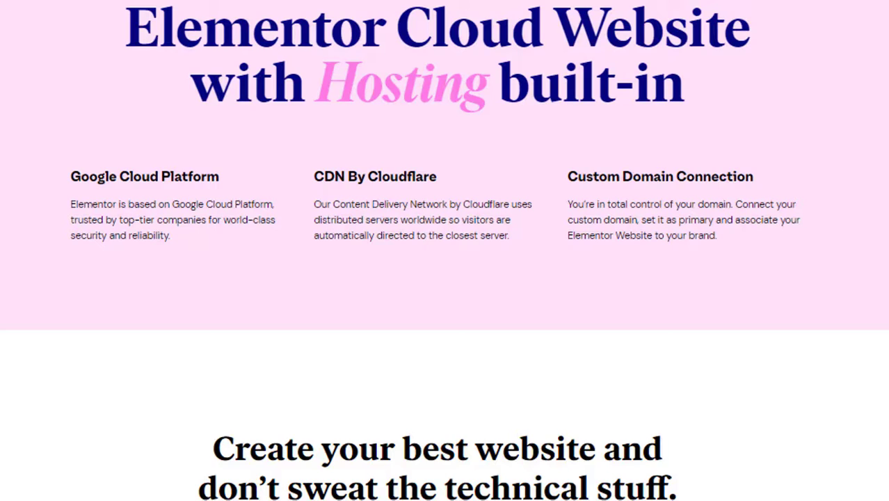
scroll(445, 251, "up", 3)
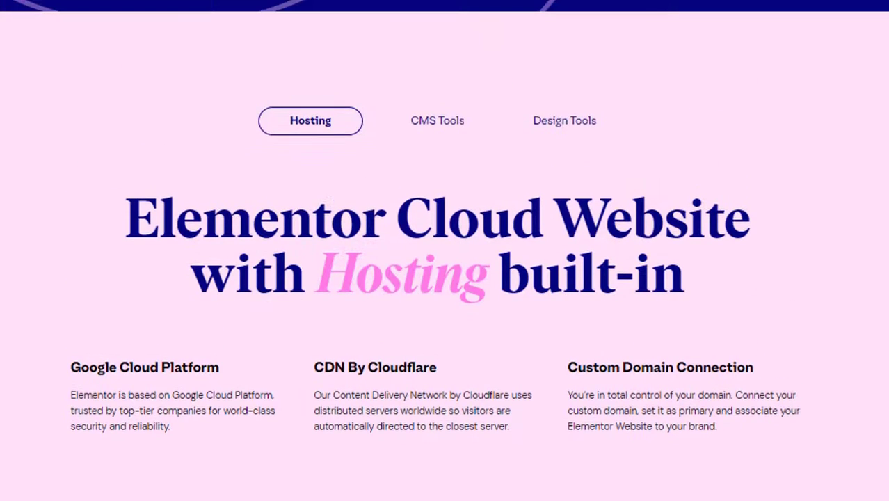
- Show the built-in CMS Tools features and highlight the WordPress Pre-installed and Elementor Pro Features headings
left_click(450, 125)
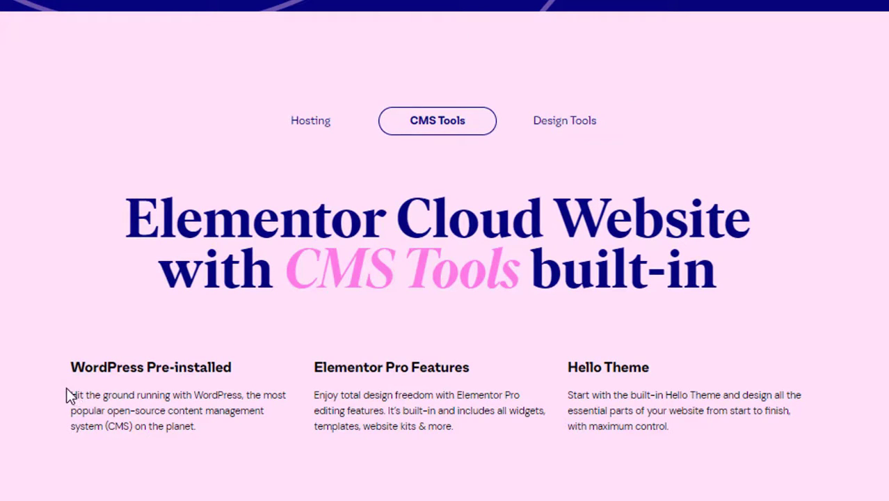
left_click_drag(70, 368, 238, 369)
left_click_drag(314, 364, 471, 365)
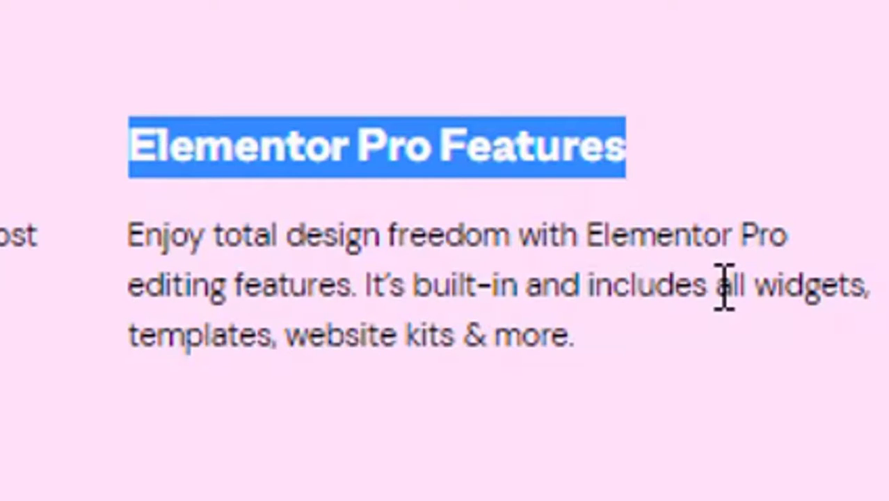
left_click(550, 368)
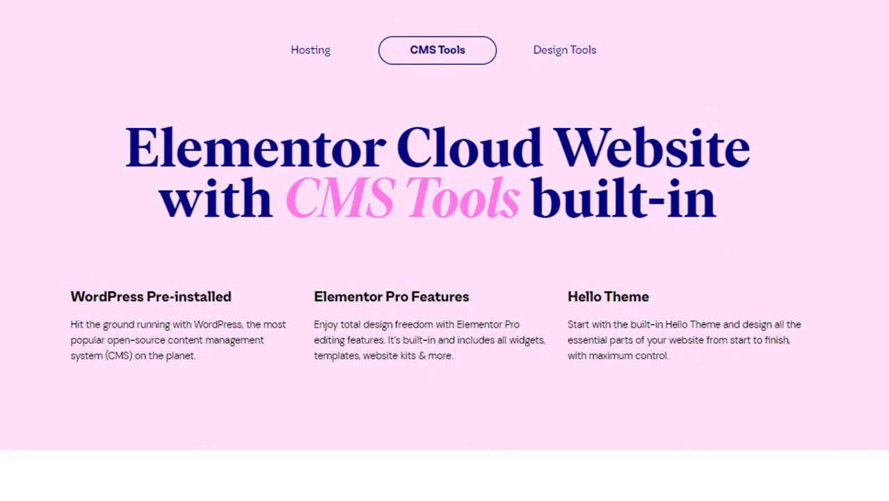
- Examine the rest of the Elementor Cloud Website page, covering the management dashboard, site protection, Premium Support, pricing and FAQ, and return near its beginning
scroll(444, 292, "down", 2)
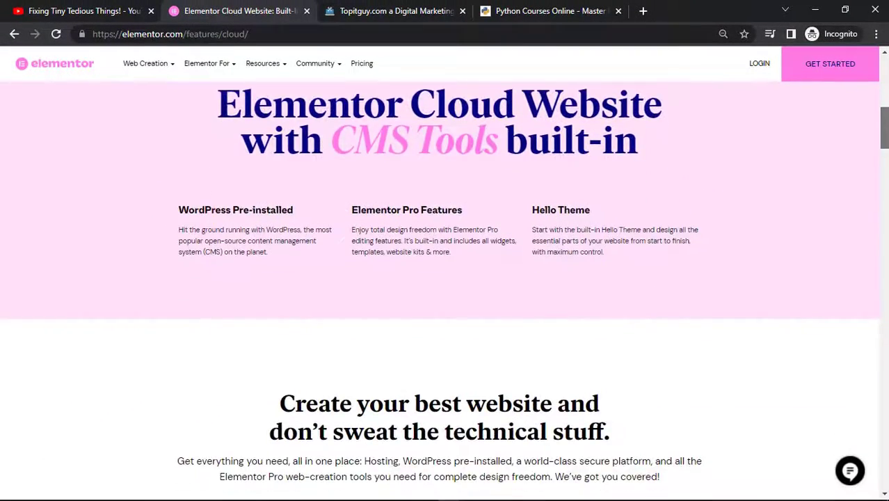
scroll(444, 292, "down", 6)
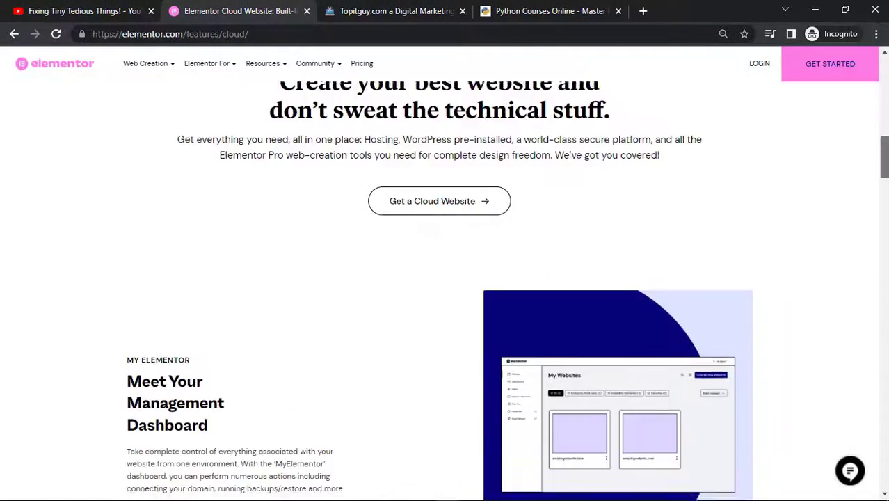
scroll(445, 292, "down", 2)
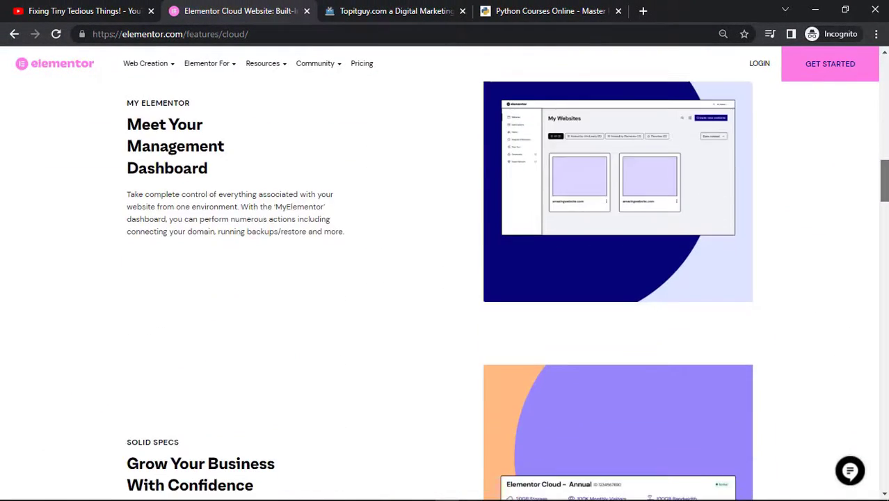
scroll(445, 292, "down", 10)
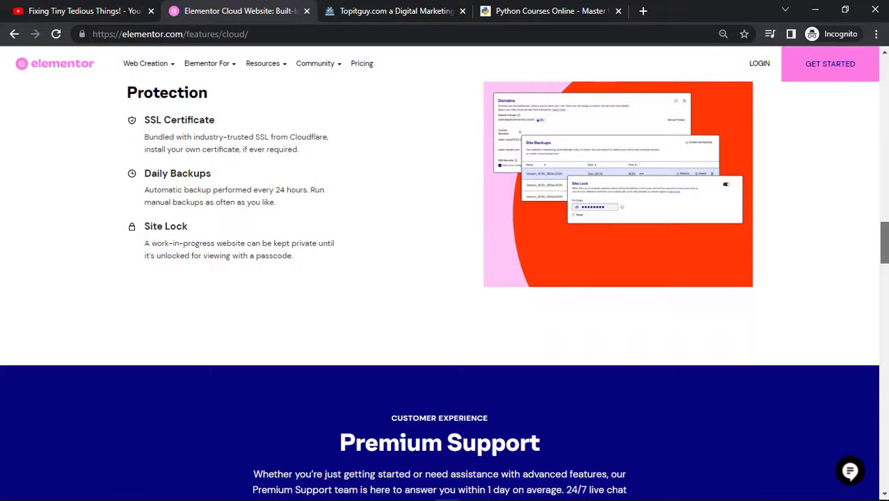
scroll(444, 292, "down", 8)
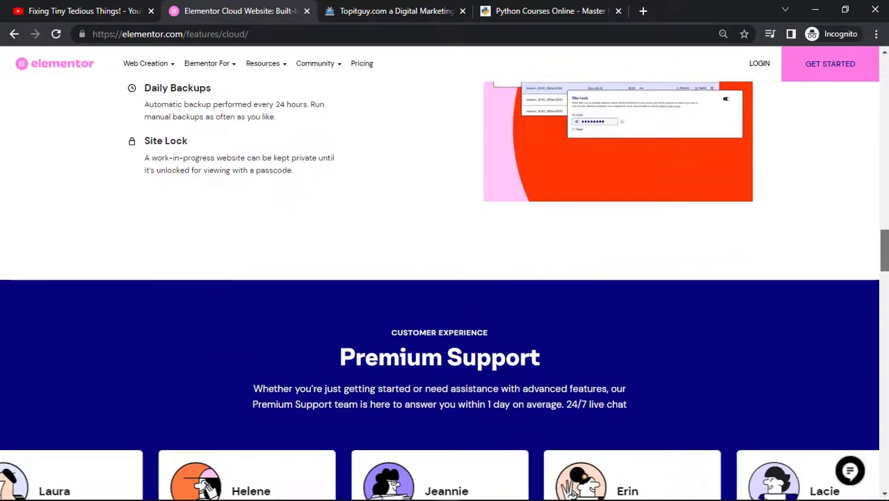
scroll(445, 292, "down", 7)
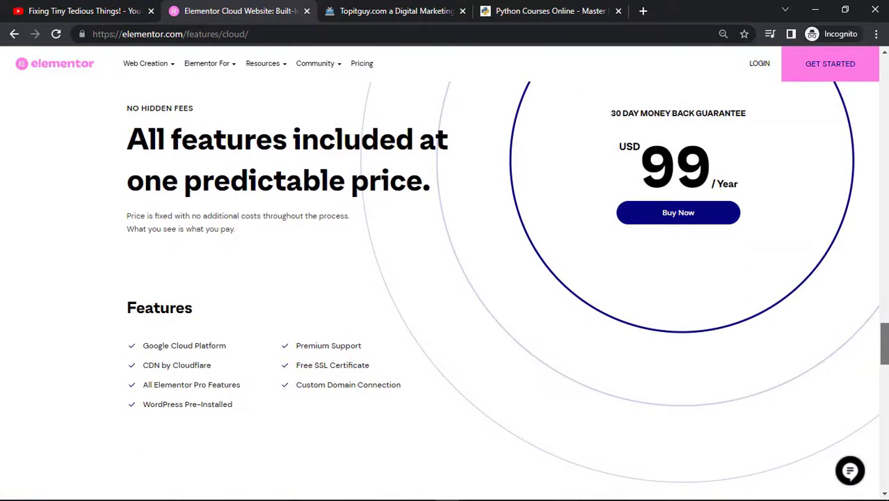
scroll(445, 292, "down", 5)
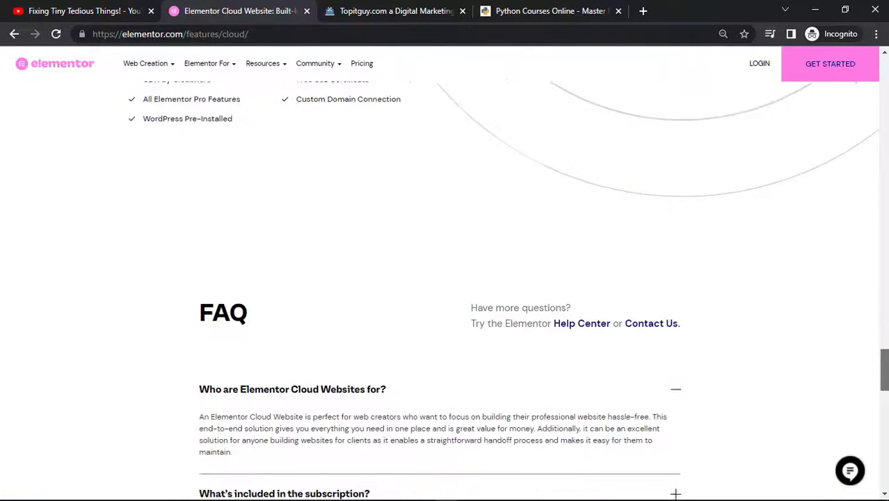
scroll(444, 293, "down", 1)
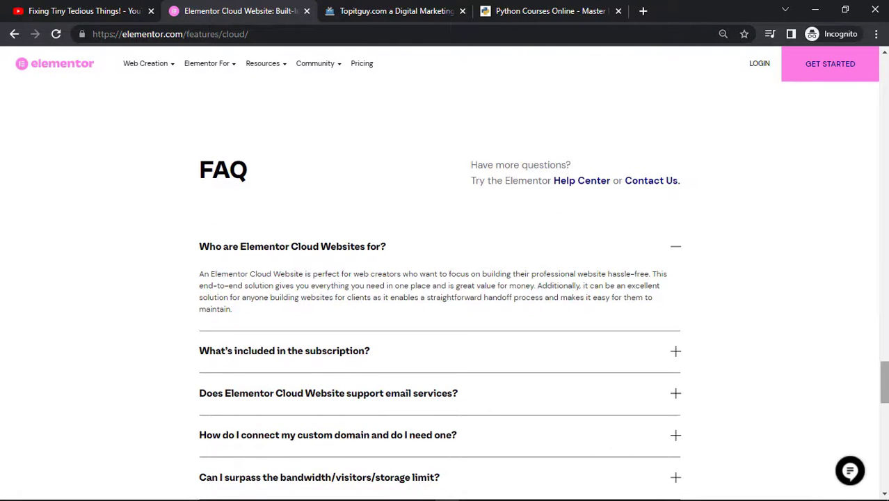
scroll(444, 293, "down", 2)
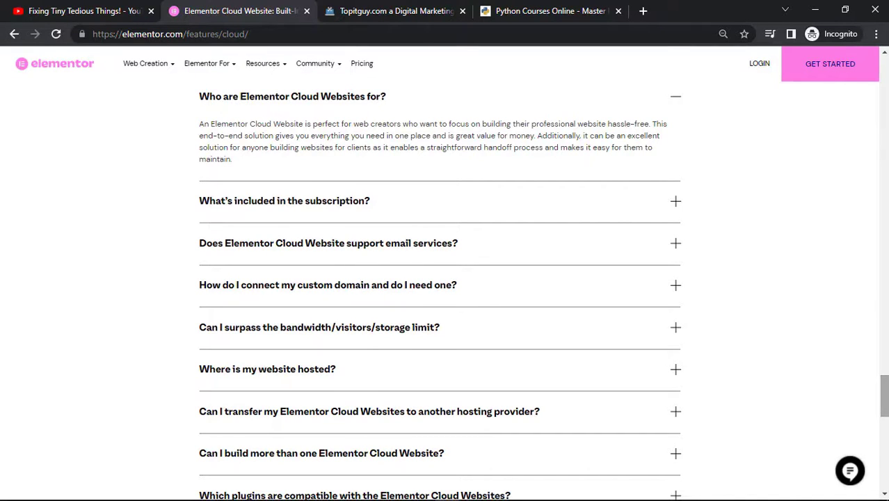
scroll(445, 278, "down", 6)
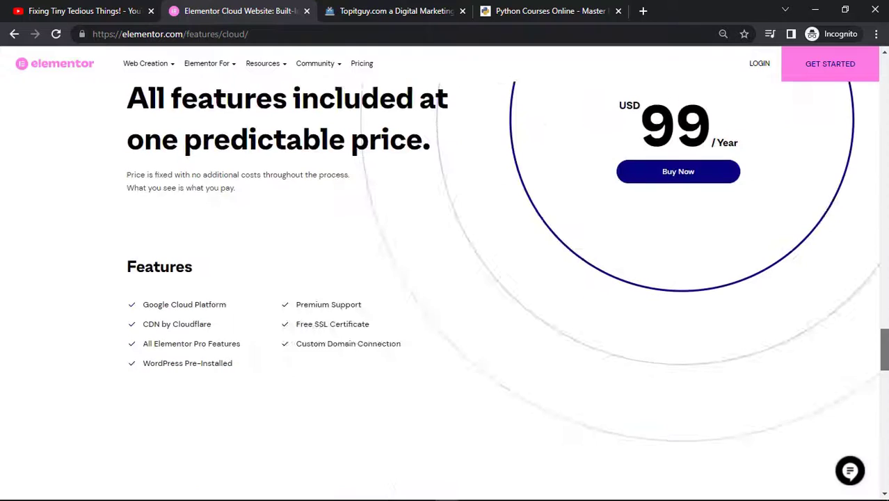
scroll(445, 279, "up", 15)
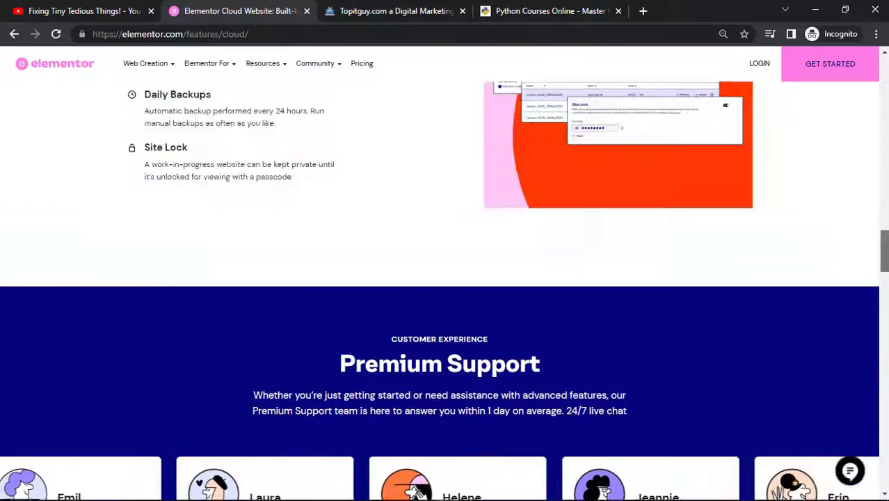
scroll(444, 279, "up", 10)
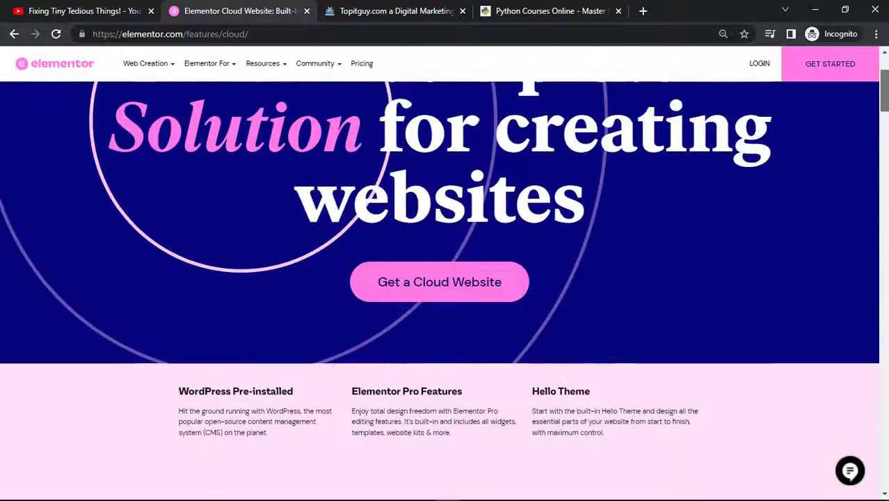
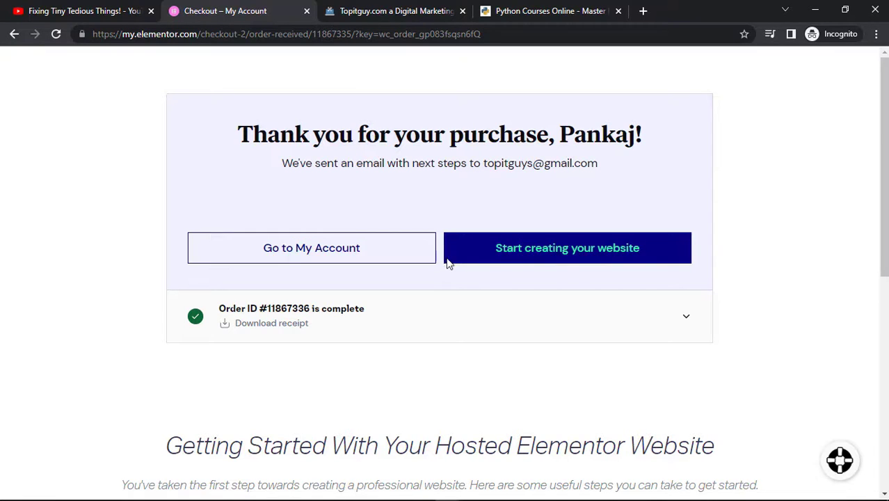
- Start creating the purchased website and name it sharmafoodcorner
left_click(538, 258)
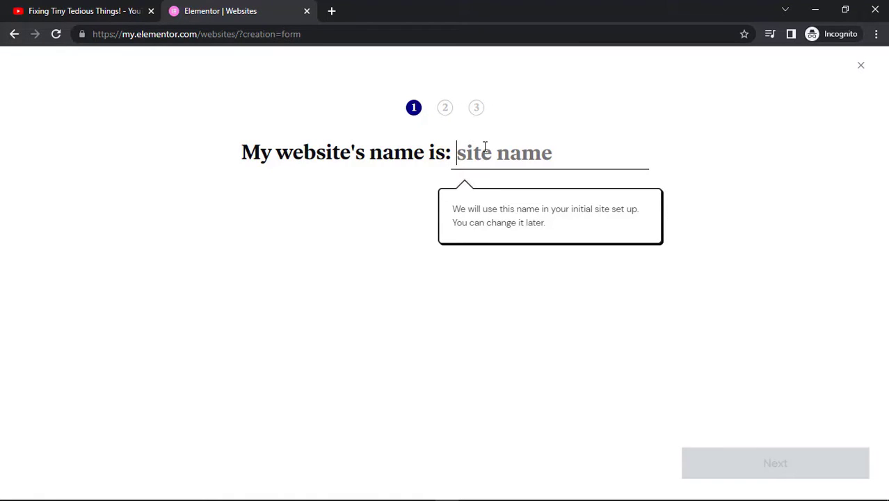
type("sh")
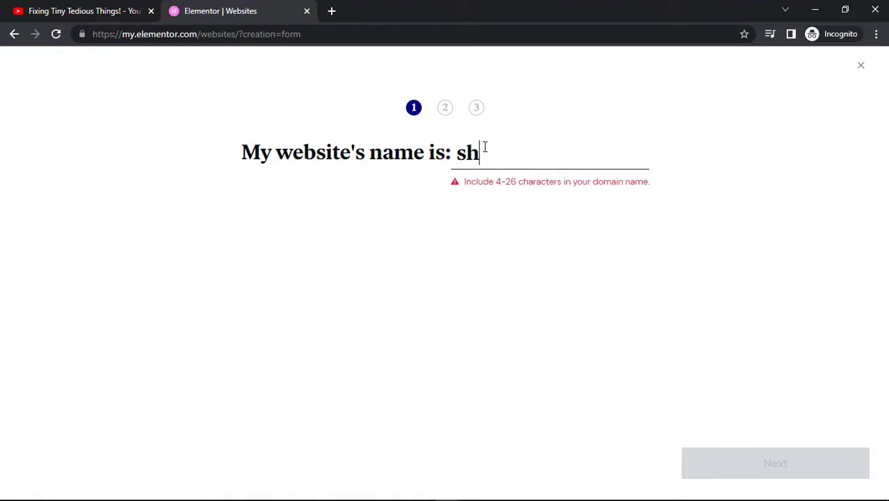
type("arma")
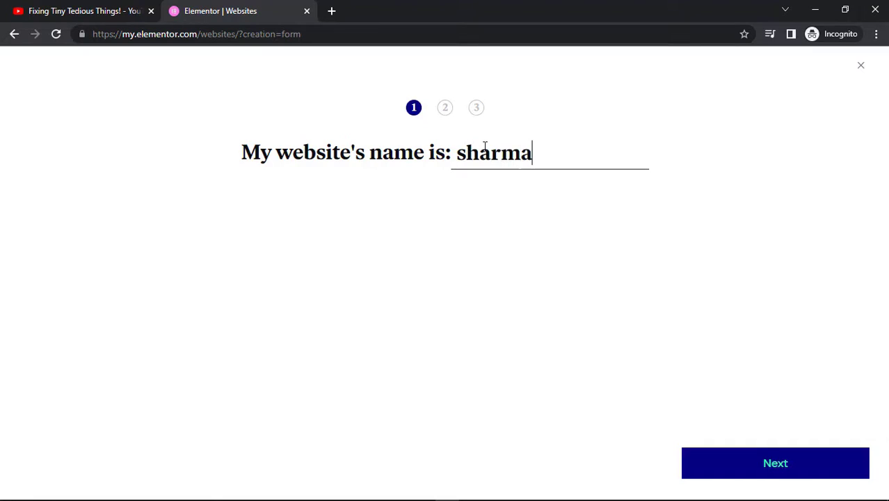
type("foodcorner")
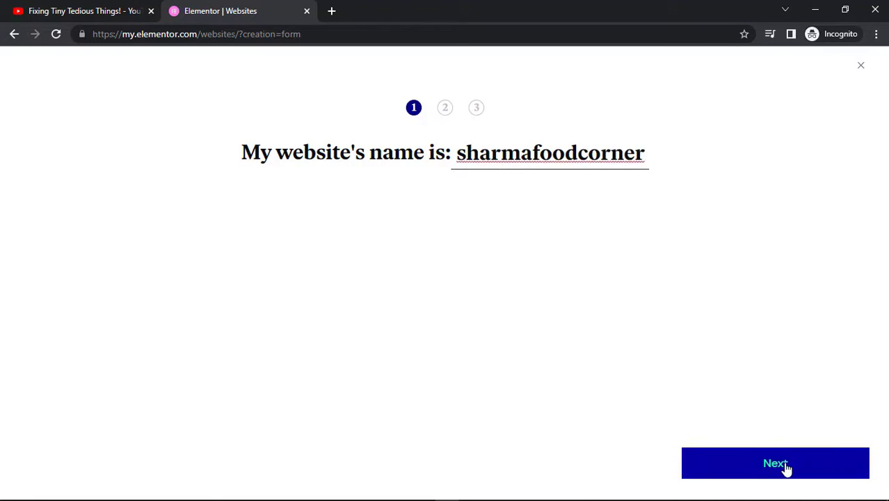
left_click(786, 469)
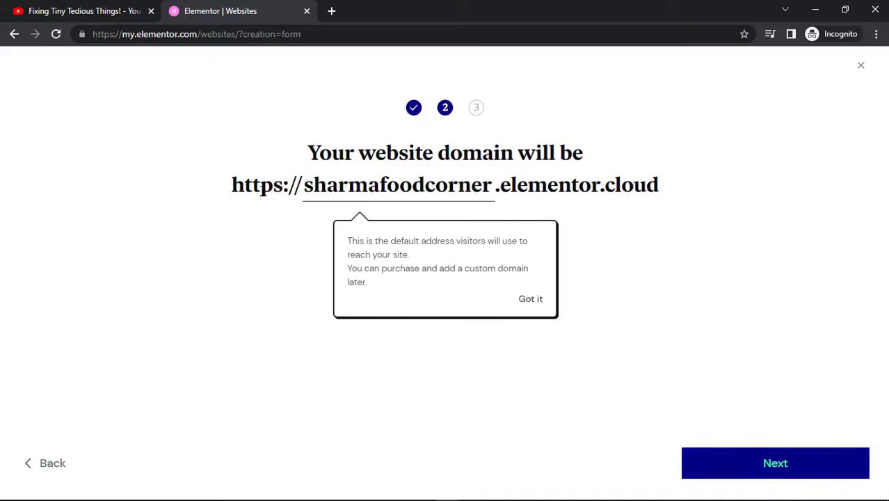
- Highlight the fixed parts of the default address, dismiss the domain tip and accept sharmafoodcorner.elementor.cloud as the website domain
left_click_drag(232, 184, 385, 183)
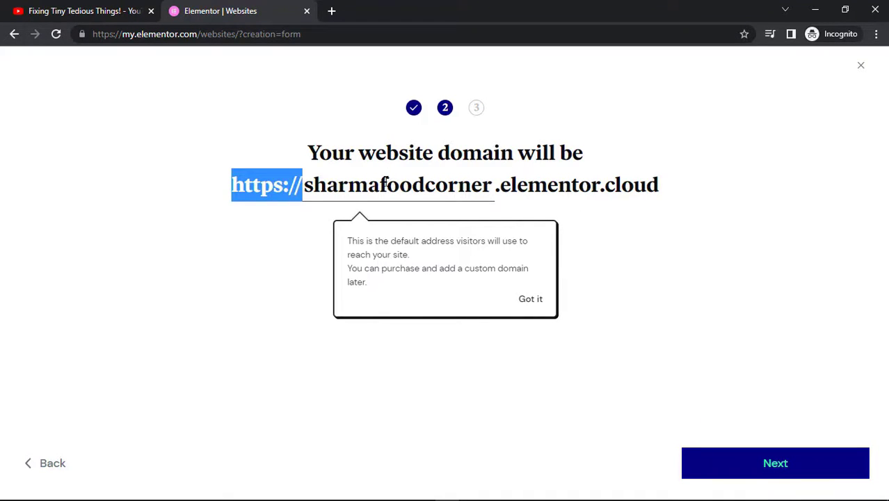
left_click_drag(495, 184, 668, 186)
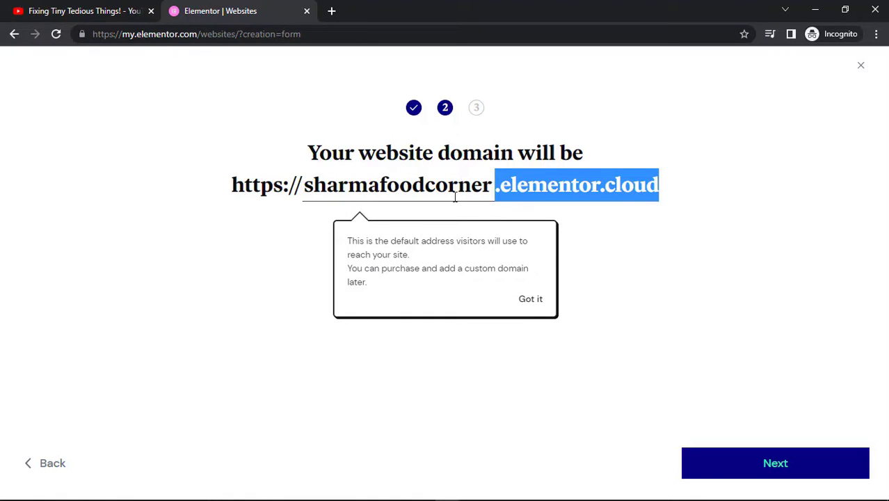
left_click(533, 303)
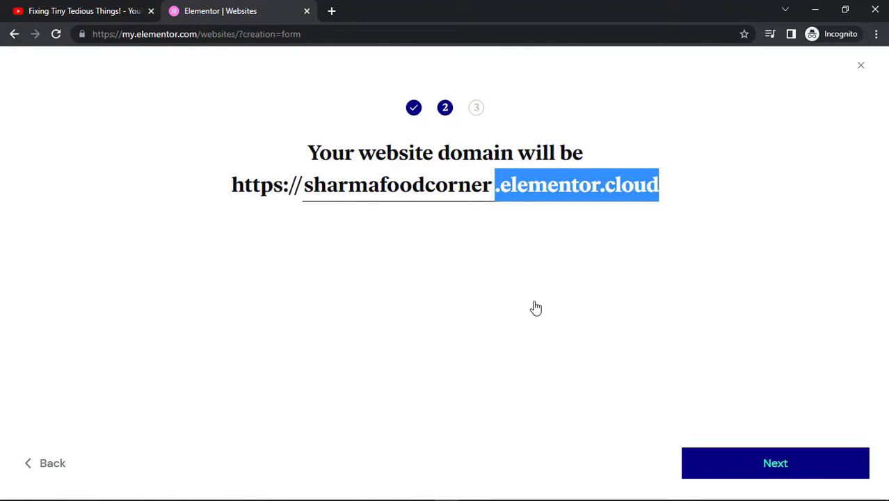
left_click(794, 468)
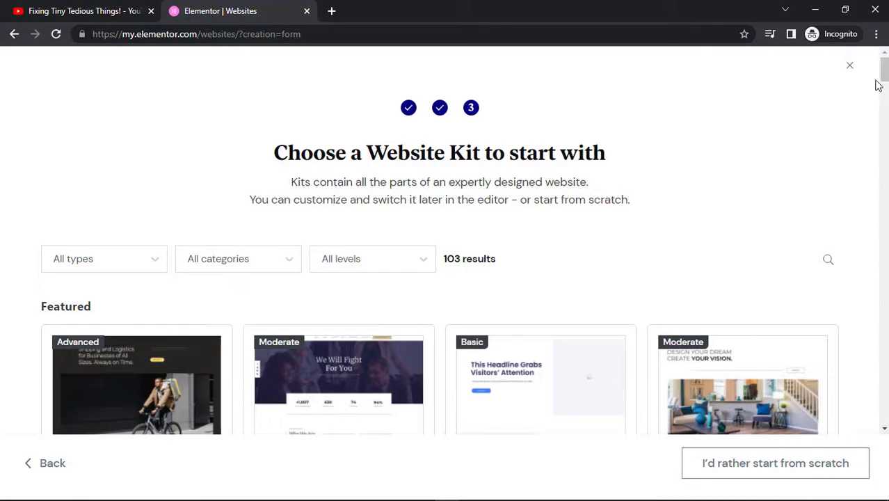
- Filter the website kits to the Food and Drink category, browse them and start the site with the Italian Restaurant kit
left_click_drag(885, 80, 884, 76)
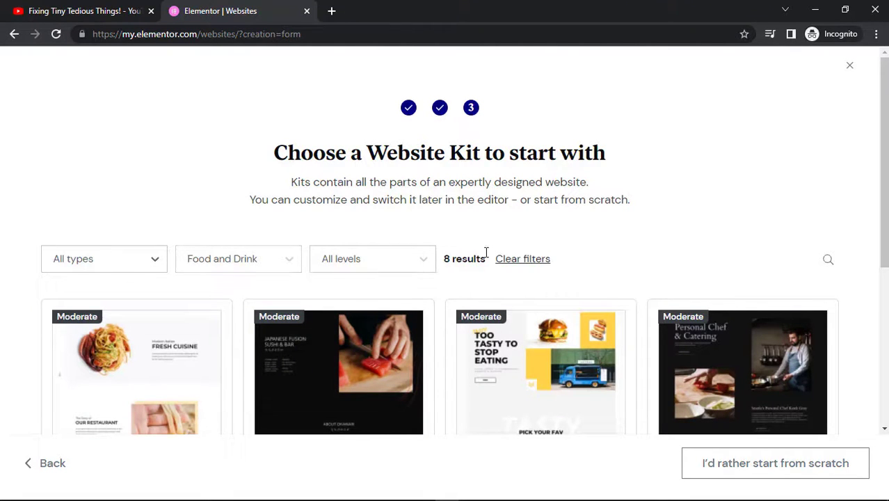
scroll(464, 246, "down", 2)
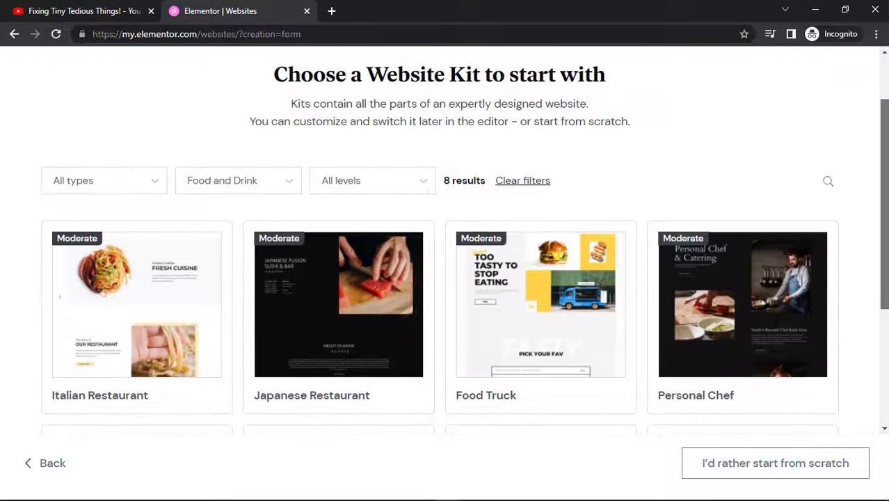
scroll(464, 246, "down", 1)
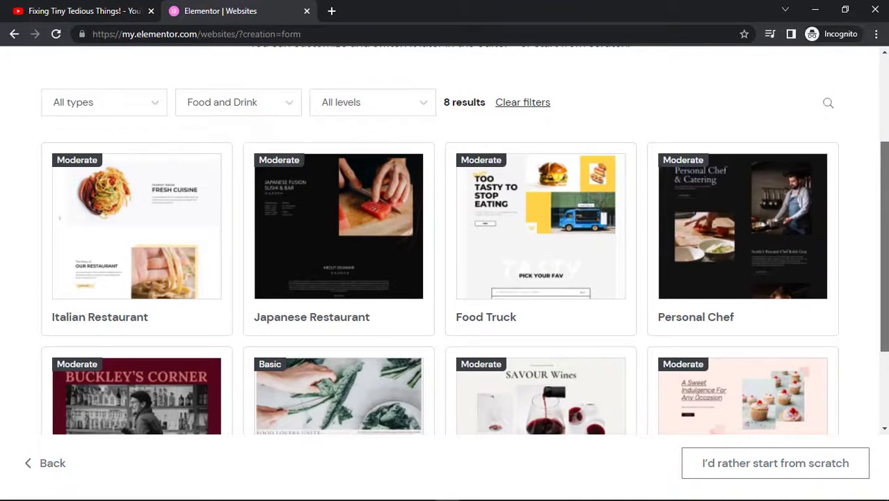
scroll(465, 256, "down", 2)
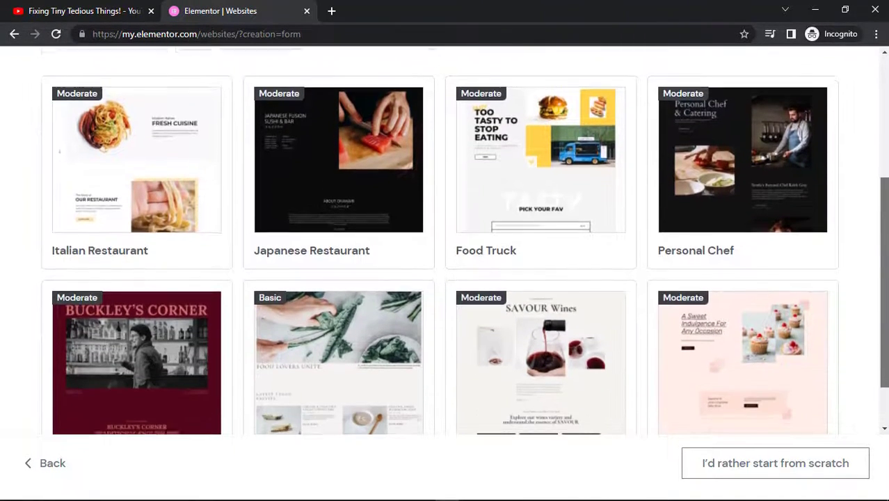
scroll(383, 283, "up", 2)
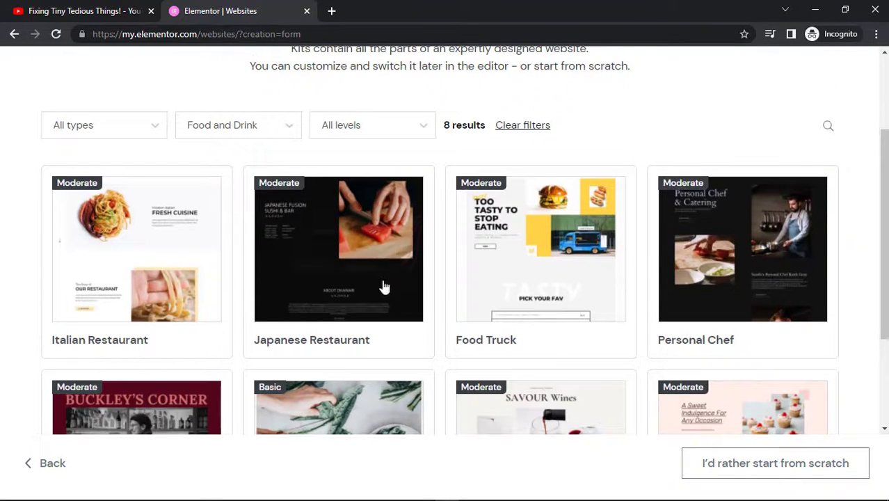
mouse_move(153, 275)
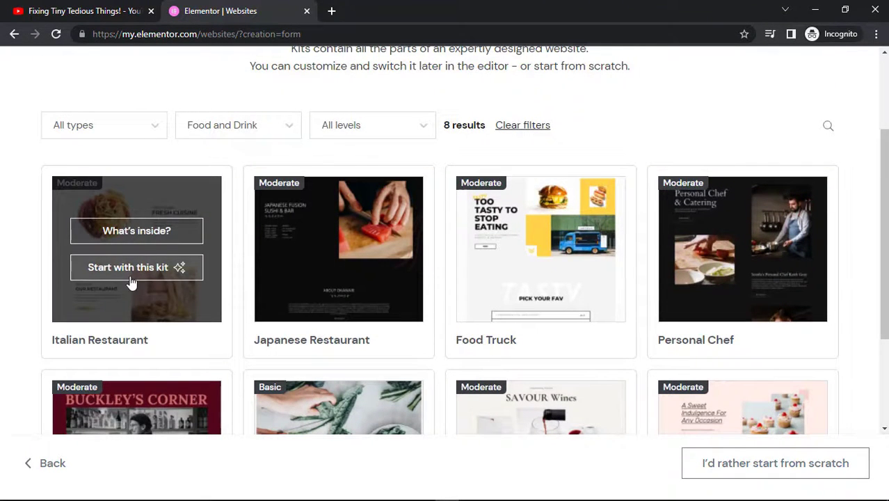
left_click(135, 271)
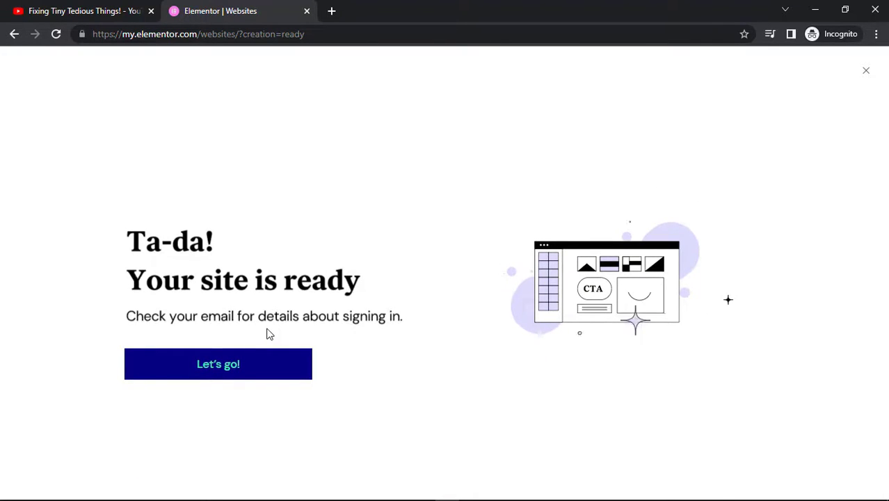
- Proceed to the Websites dashboard, dismiss the getting-started tip and open the sharmafoodcorner site for editing with Elementor
left_click(249, 361)
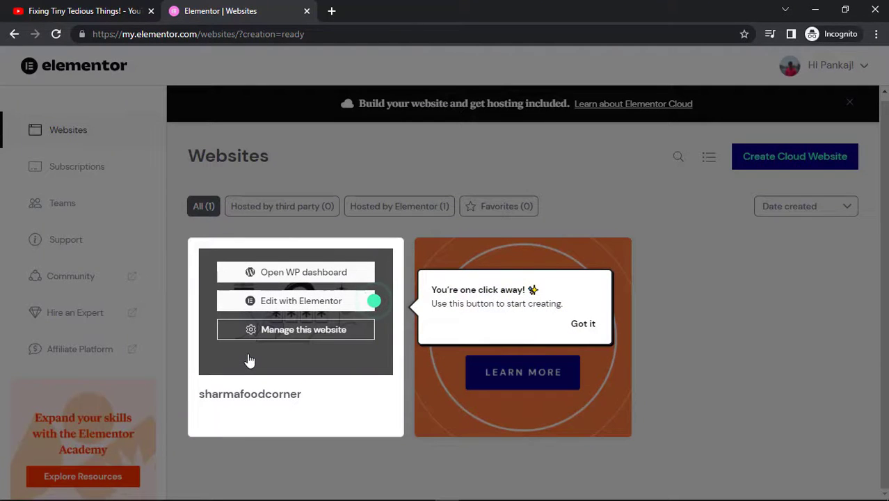
left_click(591, 323)
mouse_move(376, 299)
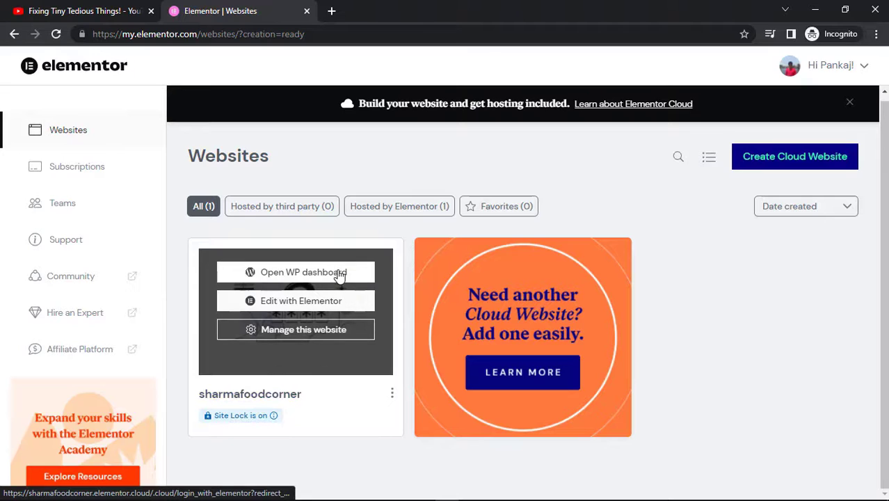
left_click(311, 303)
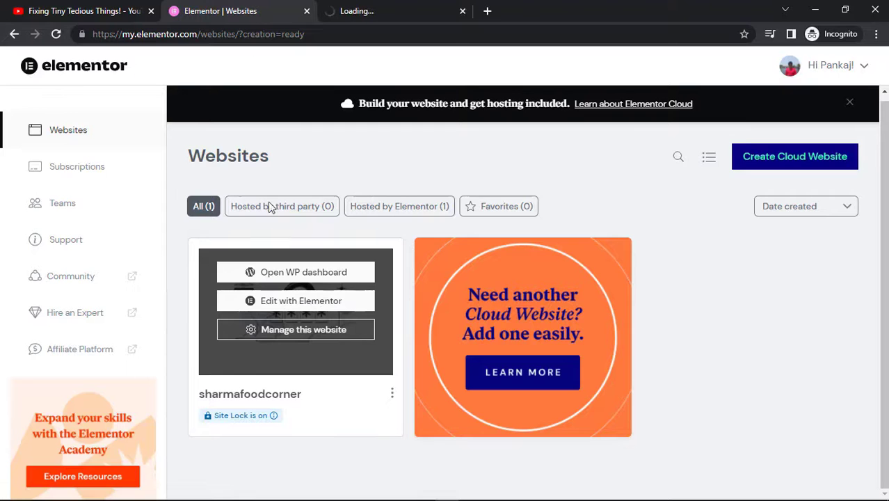
- Open the live sharmafoodcorner site separately and look through its home page
right_click(250, 397)
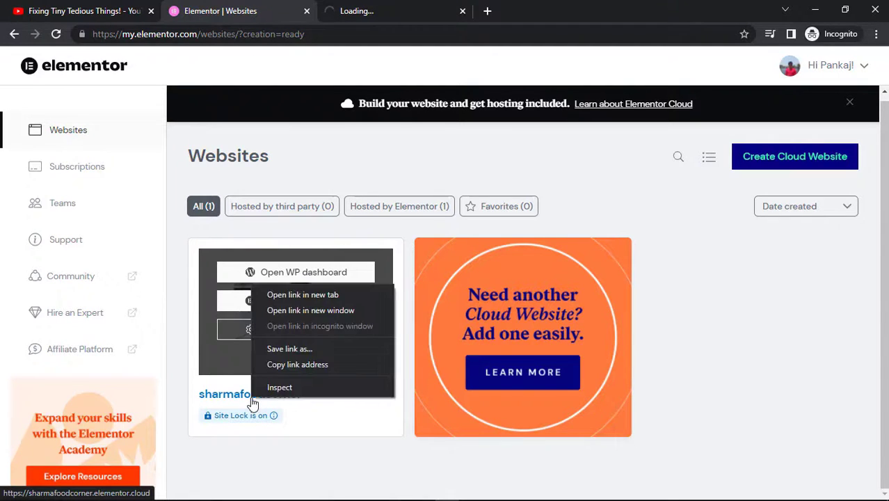
left_click(327, 294)
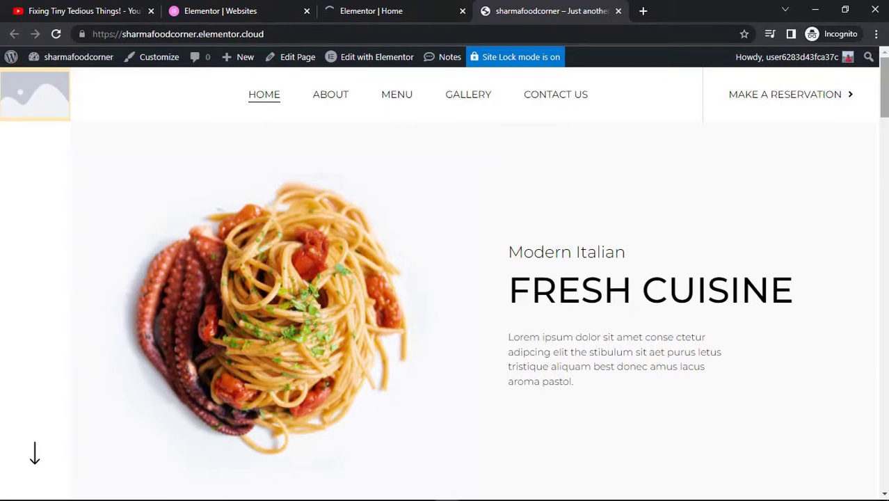
scroll(446, 283, "down", 4)
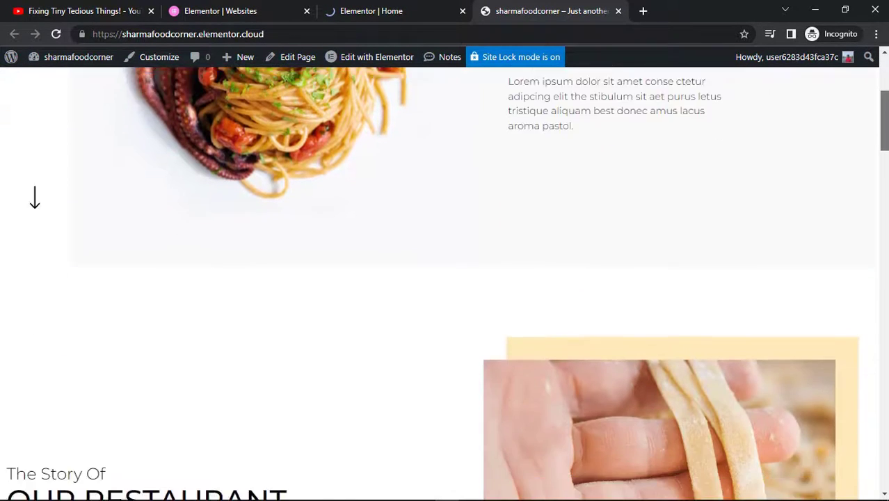
scroll(886, 182, "down", 5)
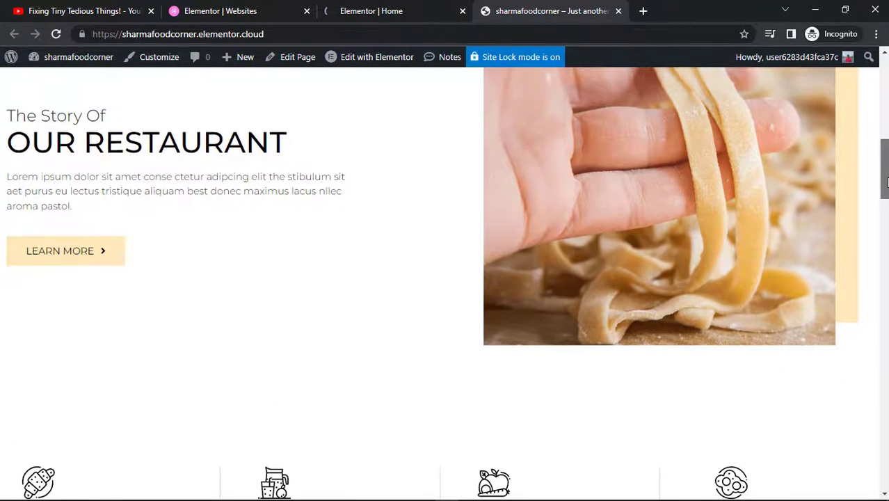
left_click_drag(887, 183, 871, 452)
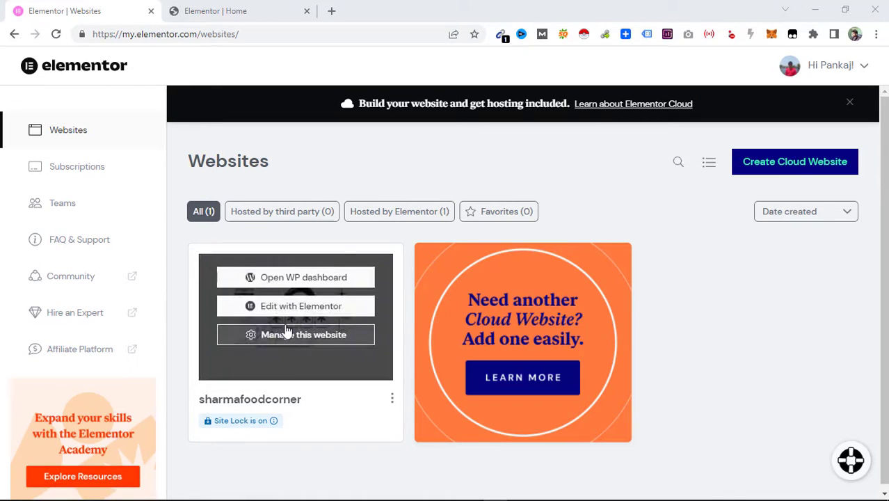
mouse_move(273, 290)
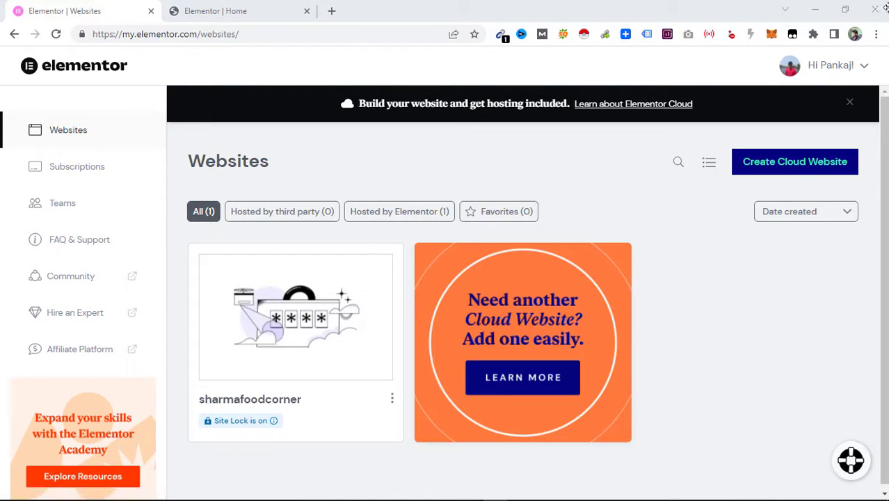
left_click(876, 33)
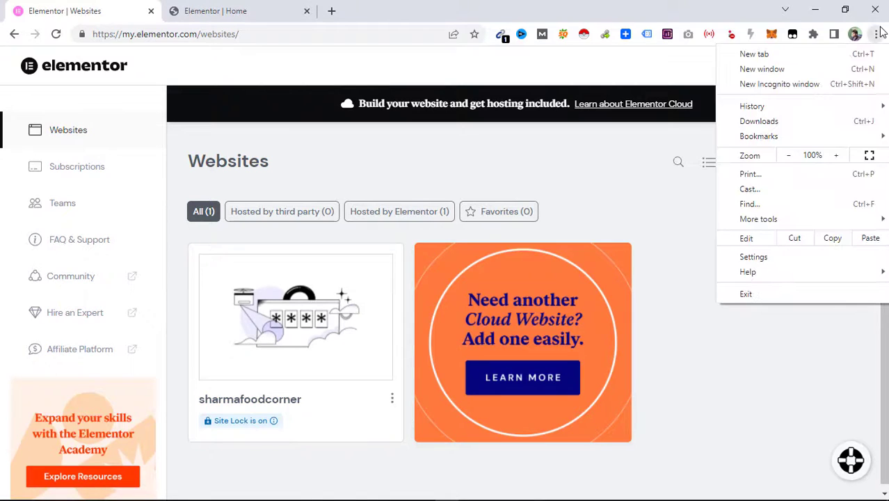
left_click(813, 82)
type("https://sharmafoodcorner.elementor.cloud/")
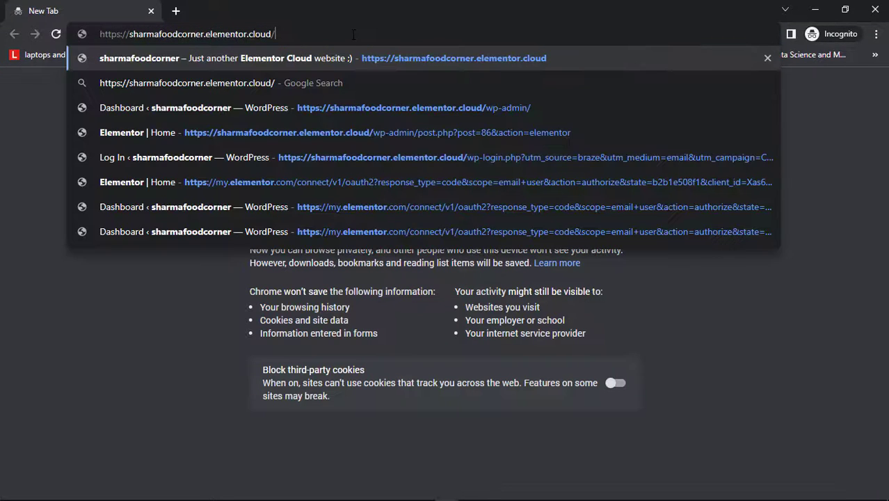
key("Return")
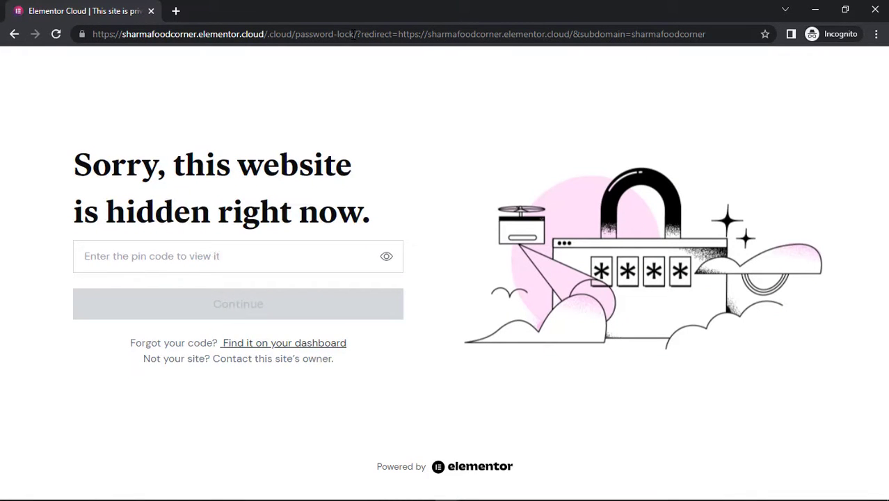
key("alt+Tab")
mouse_move(295, 430)
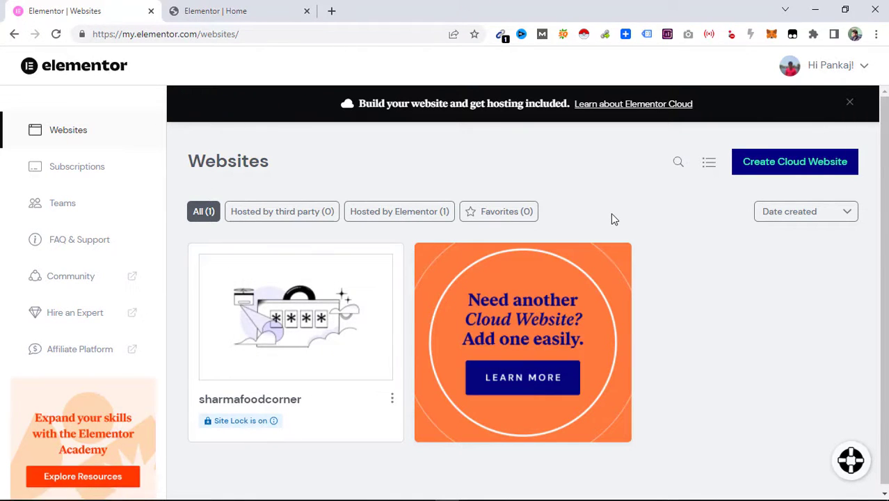
- Switch to the home page editor and inspect the Sharma Food Corner heading and the header's logo placeholder
left_click(269, 5)
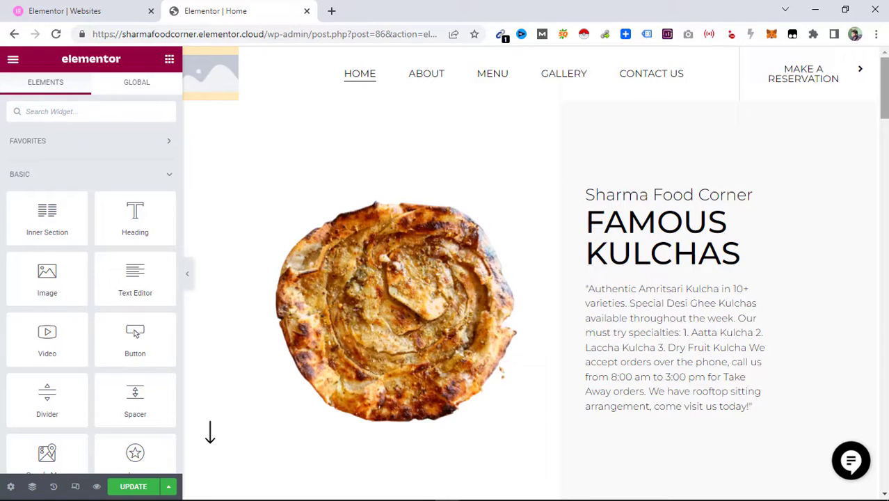
left_click(645, 198)
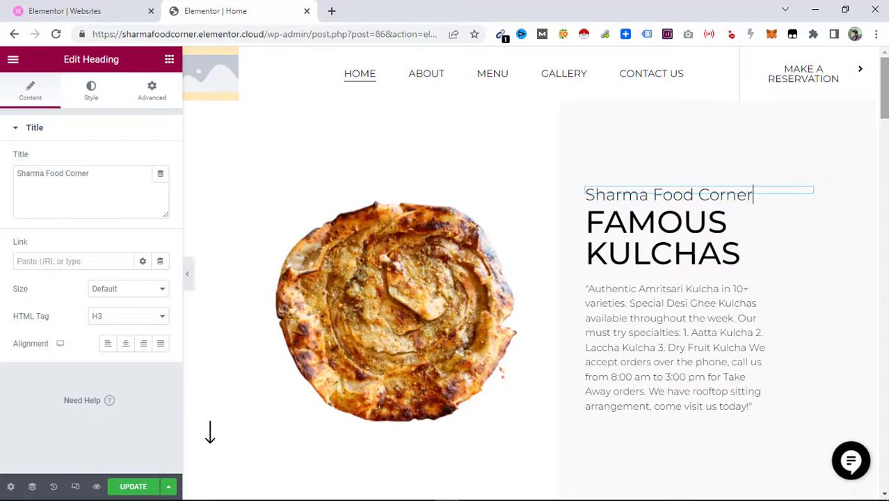
left_click(214, 76)
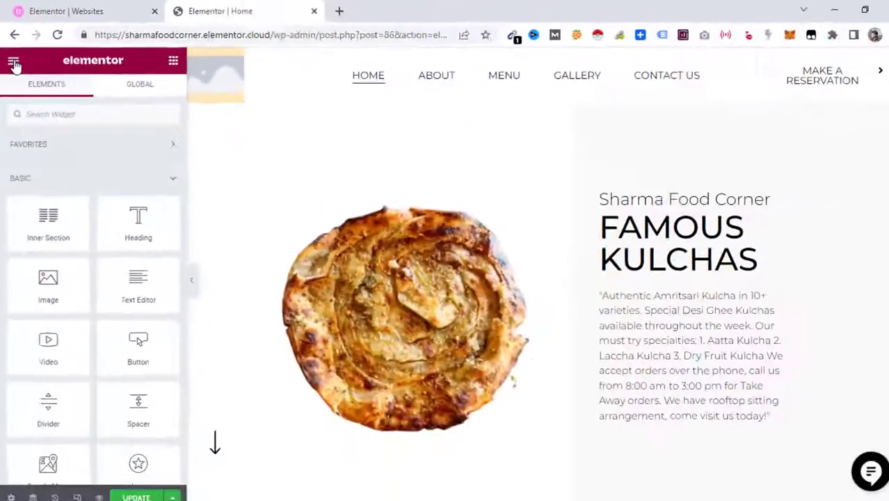
- Open the Site Identity section of the site settings and highlight the suggested site logo dimensions
left_click(46, 218)
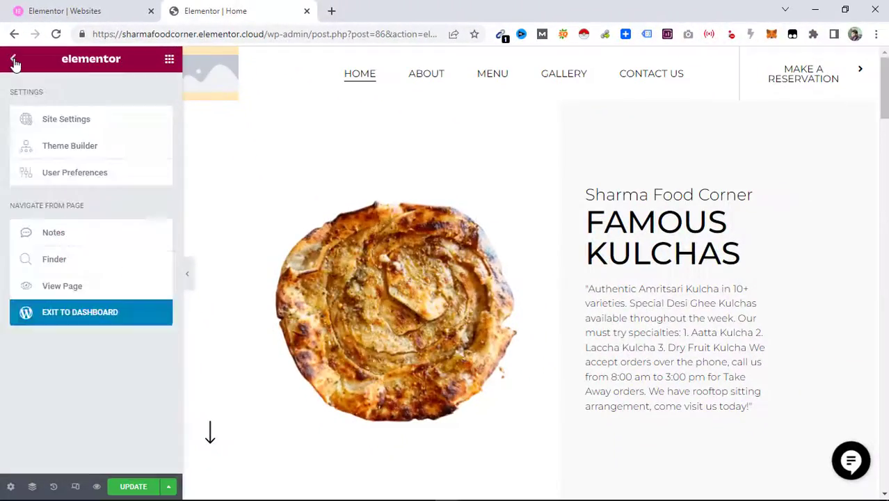
left_click(67, 120)
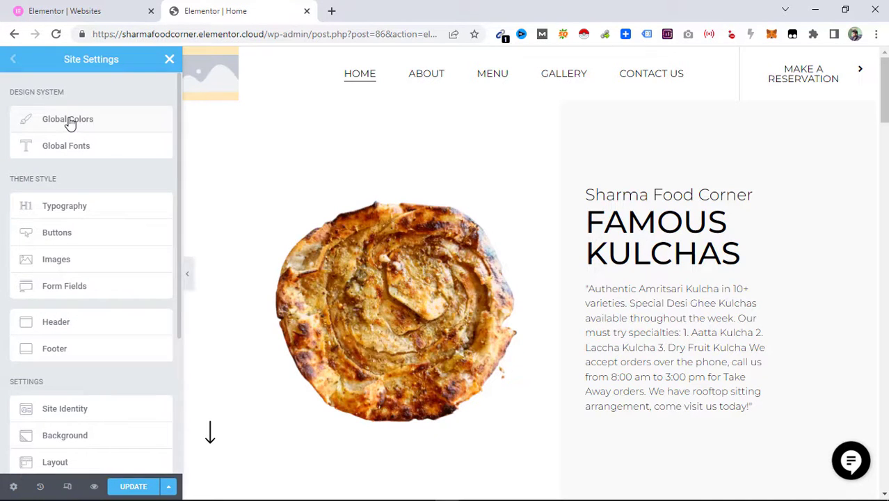
left_click_drag(179, 126, 173, 264)
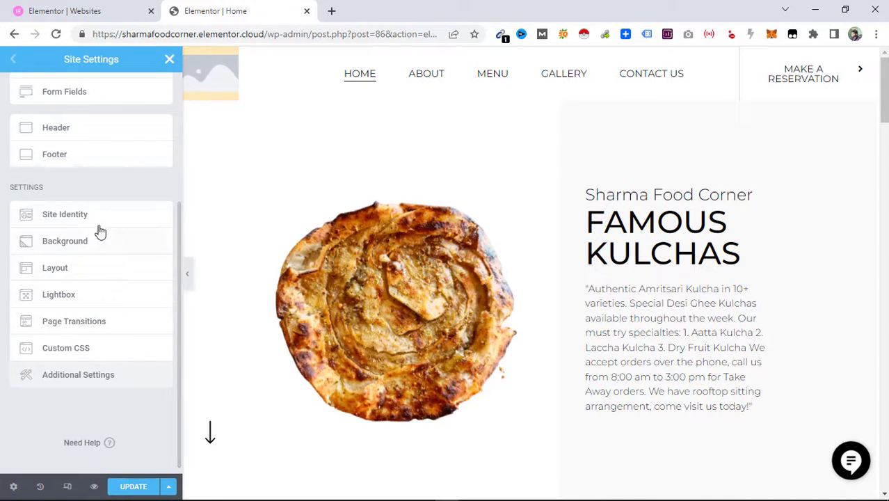
left_click(61, 217)
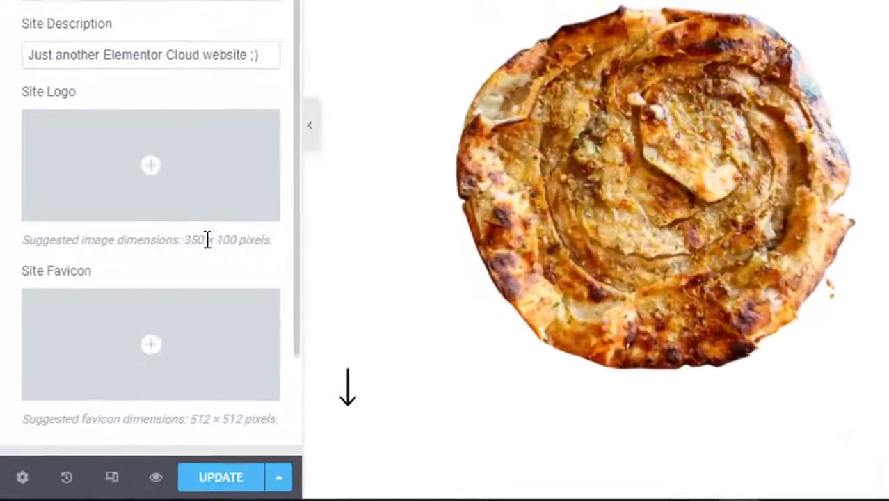
left_click_drag(110, 343, 143, 343)
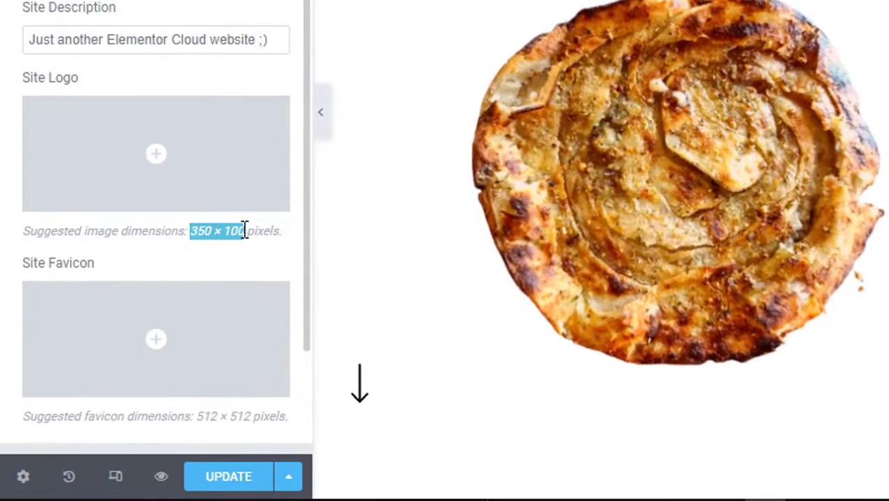
left_click_drag(245, 231, 280, 231)
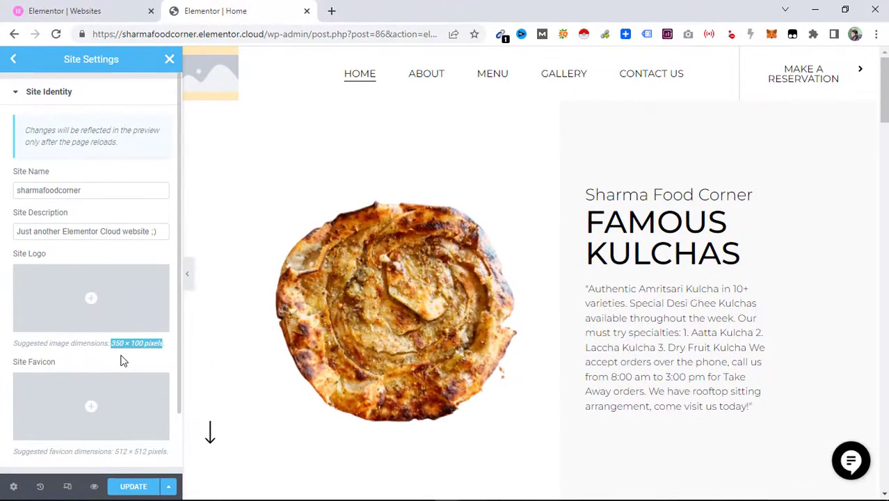
- Upload the Sharma Food Corner logo image from the Sharma Food Corner folder for use as the site logo
left_click(94, 306)
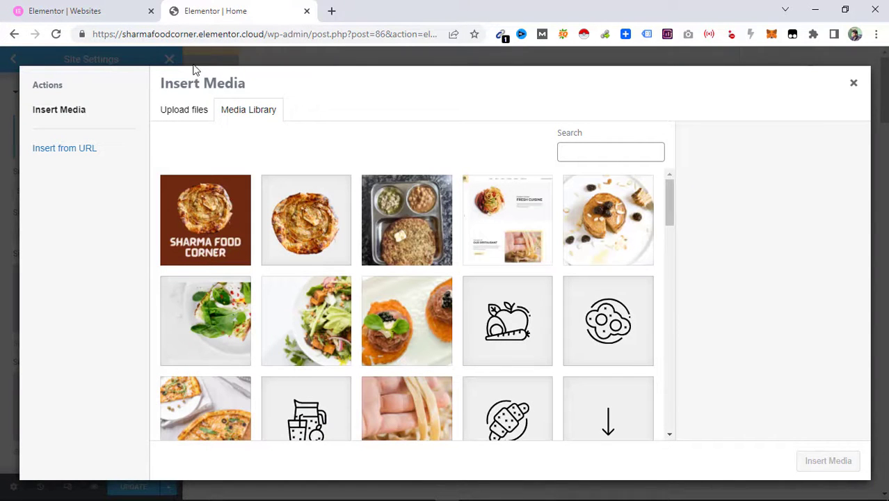
left_click(182, 115)
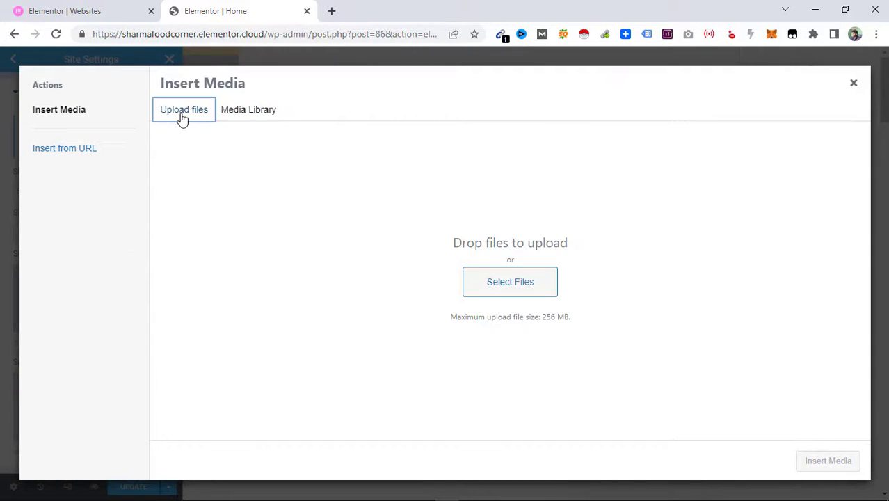
left_click(521, 271)
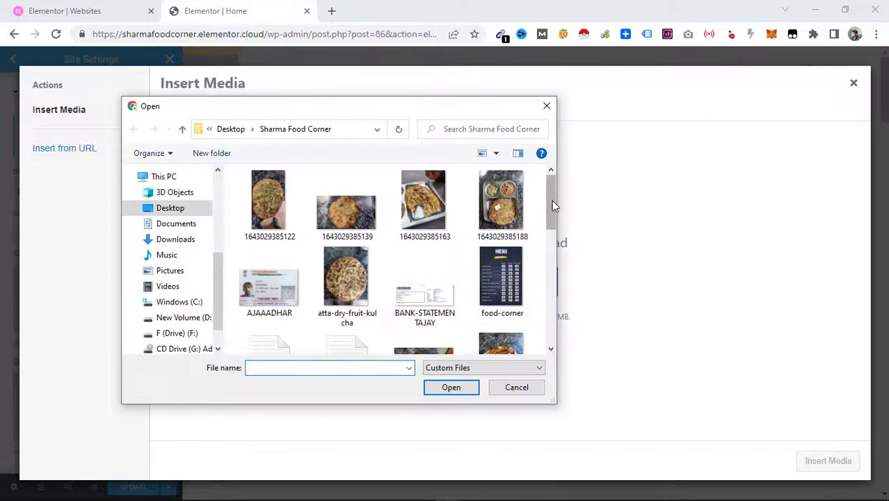
left_click_drag(551, 201, 549, 299)
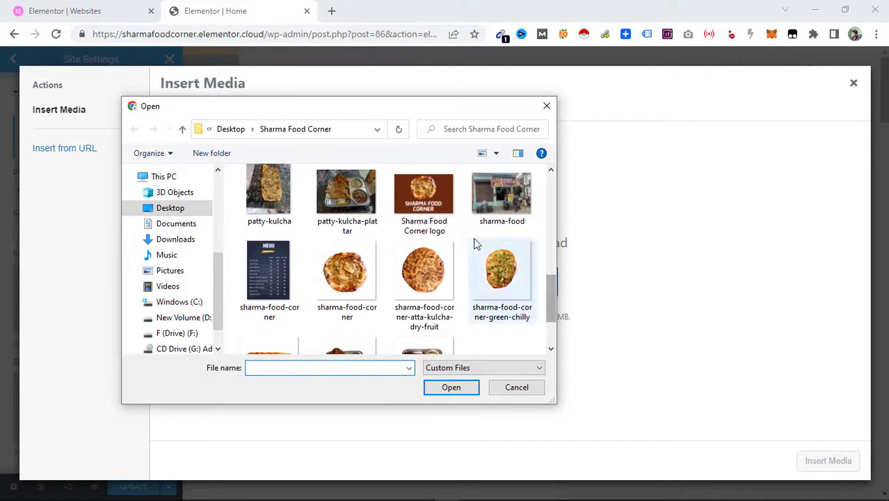
double_click(453, 231)
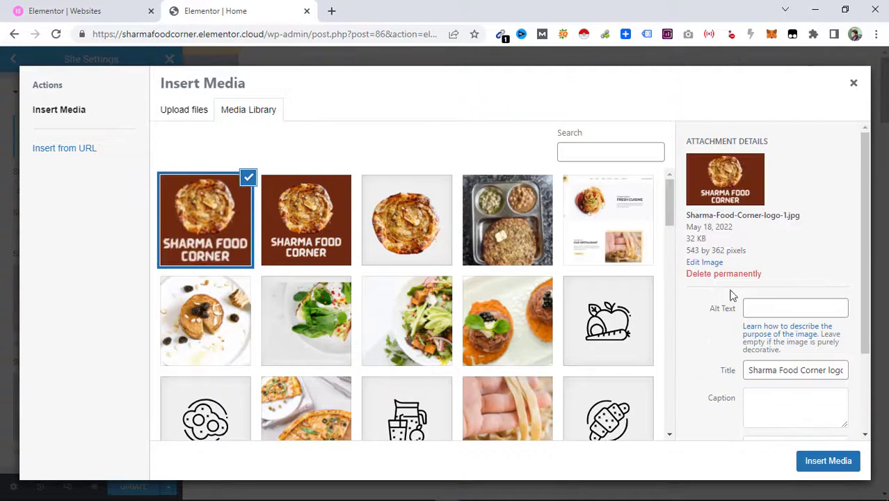
- Copy the logo's title into its alt text as Sharma Food Corner logo and insert the image as the site logo
triple_click(768, 369)
key("ctrl+c")
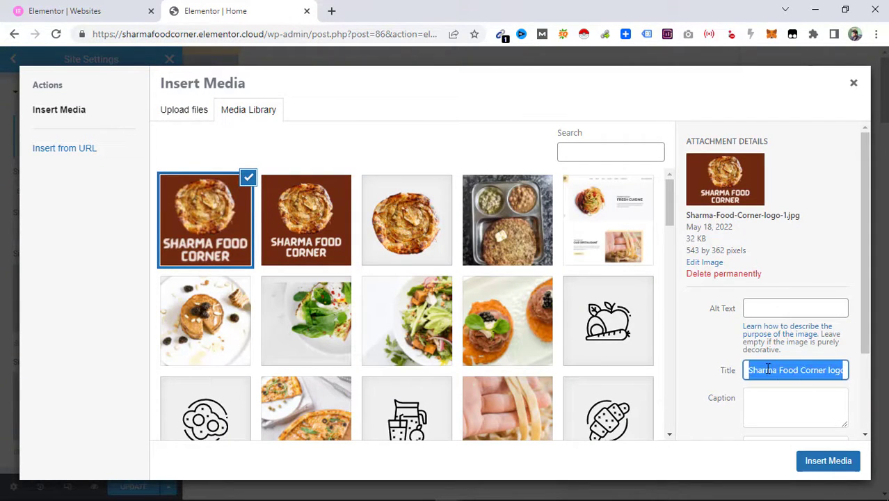
left_click(784, 301)
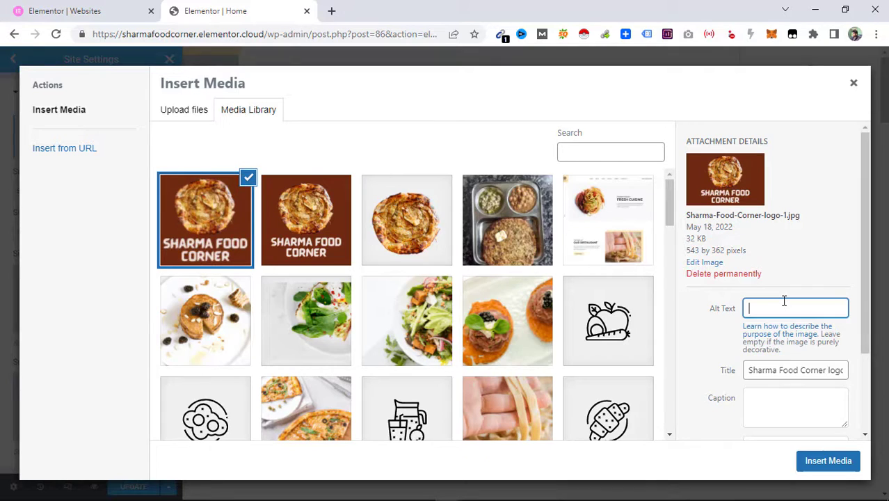
key("ctrl+v")
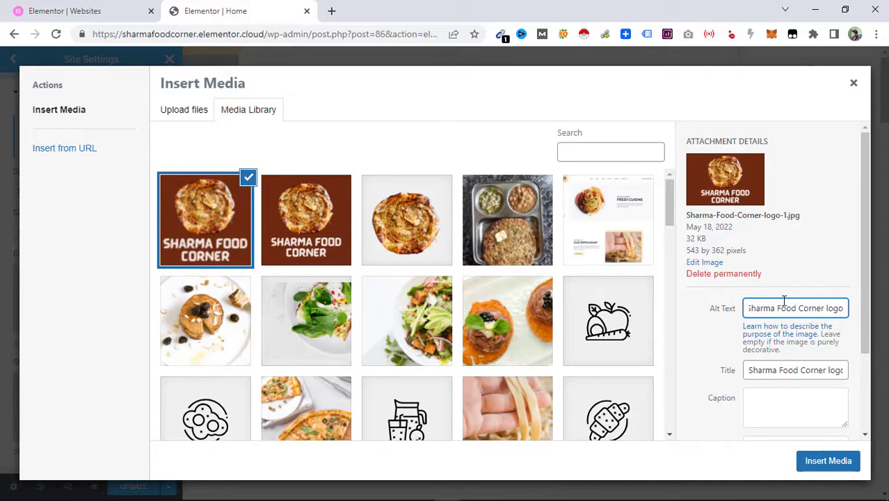
left_click(823, 462)
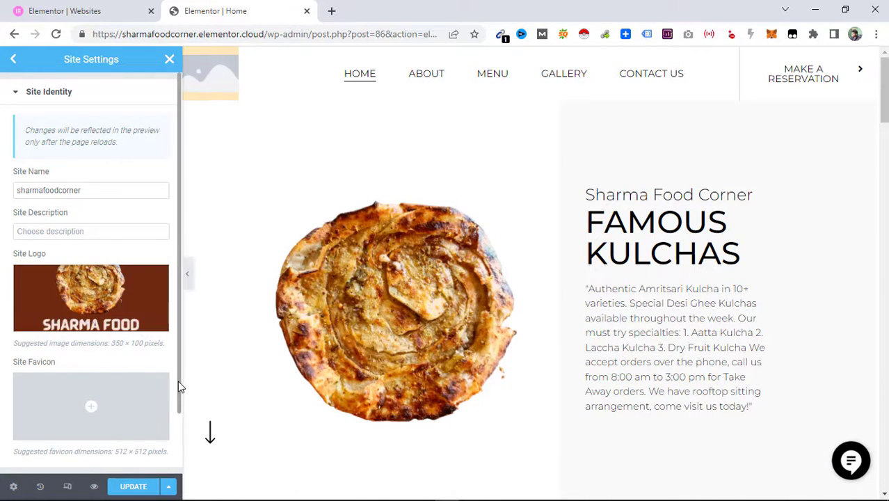
- Save the updated site identity and return to the site settings overview
left_click_drag(178, 380, 179, 449)
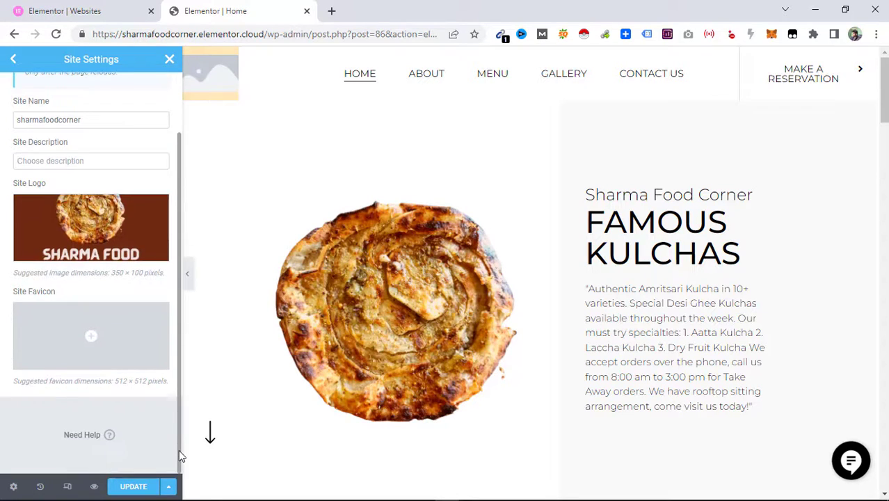
left_click(135, 487)
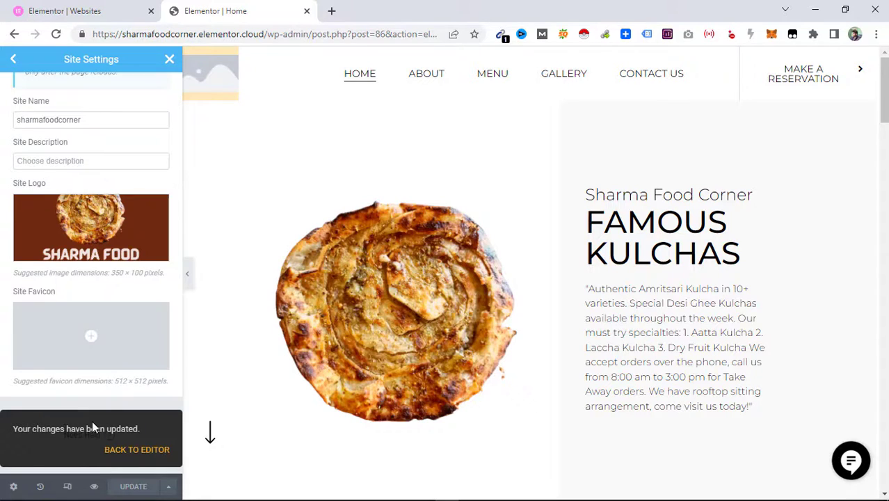
left_click(14, 61)
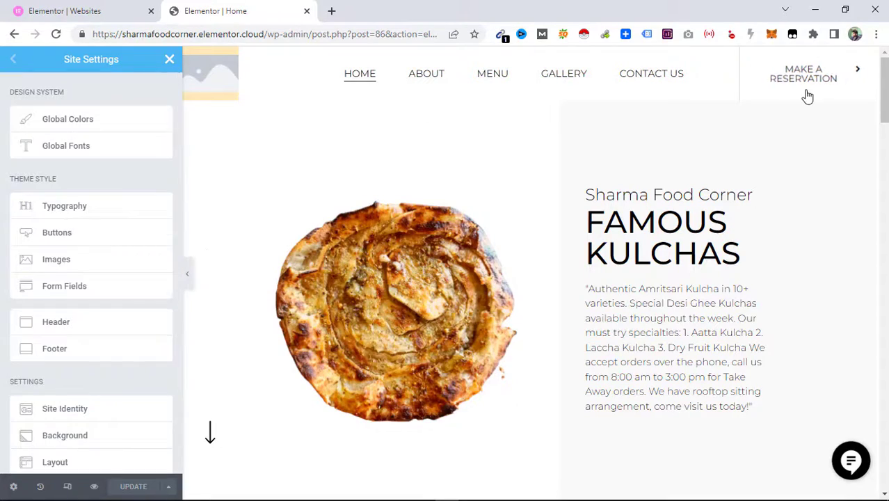
- Review the site's global colors alongside the home page sections, and leave the site settings for the widget list
left_click_drag(885, 83, 882, 209)
left_click(104, 120)
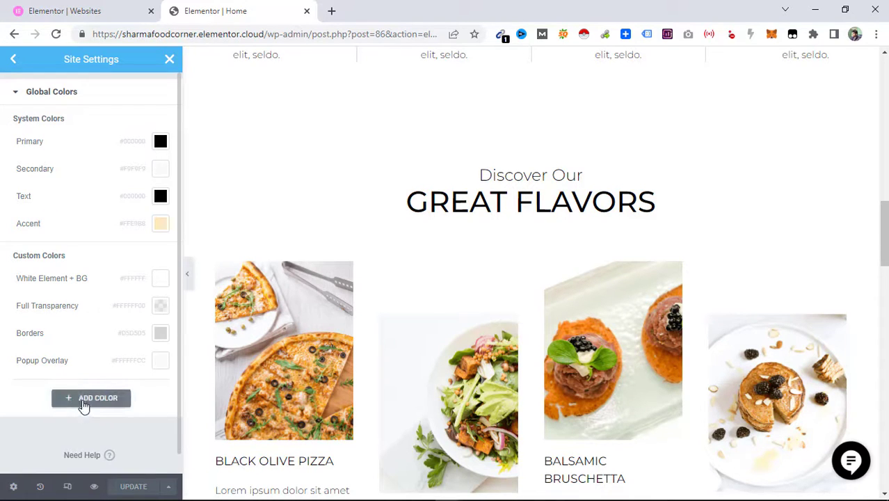
left_click(14, 63)
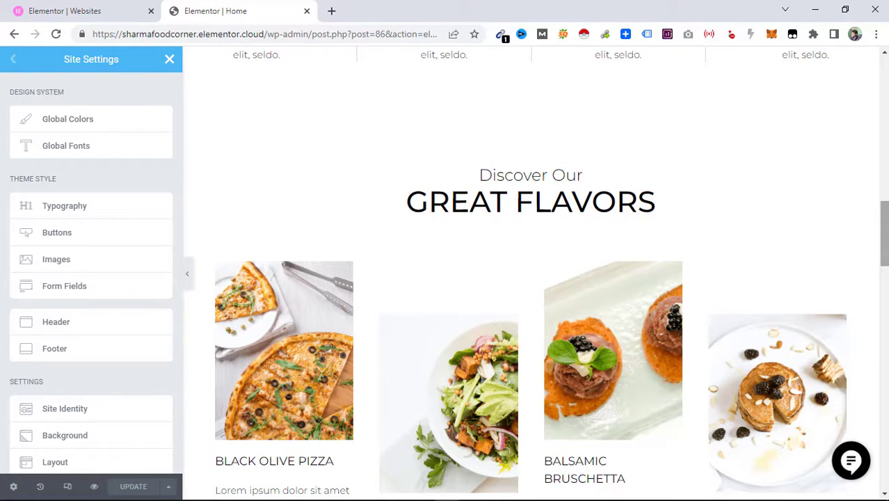
scroll(535, 278, "up", 15)
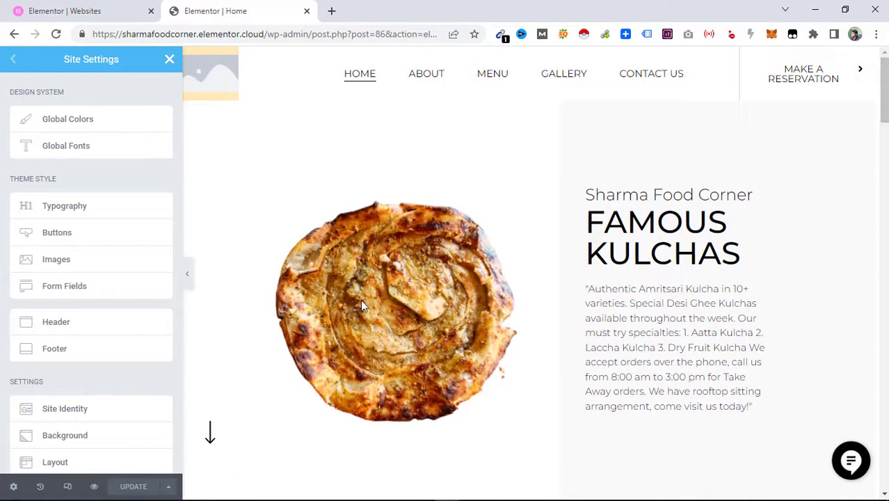
left_click(362, 291)
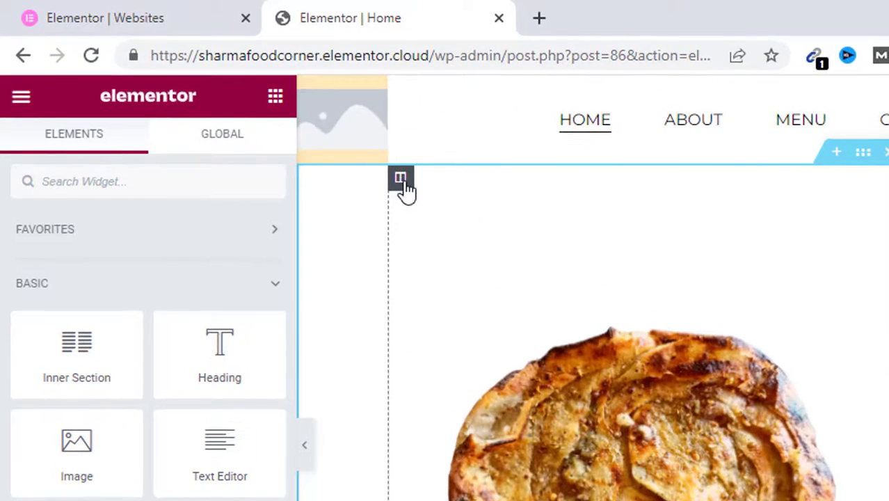
- Set the hero section's image column background to sharma-food-corner.png from the media library
left_click(406, 186)
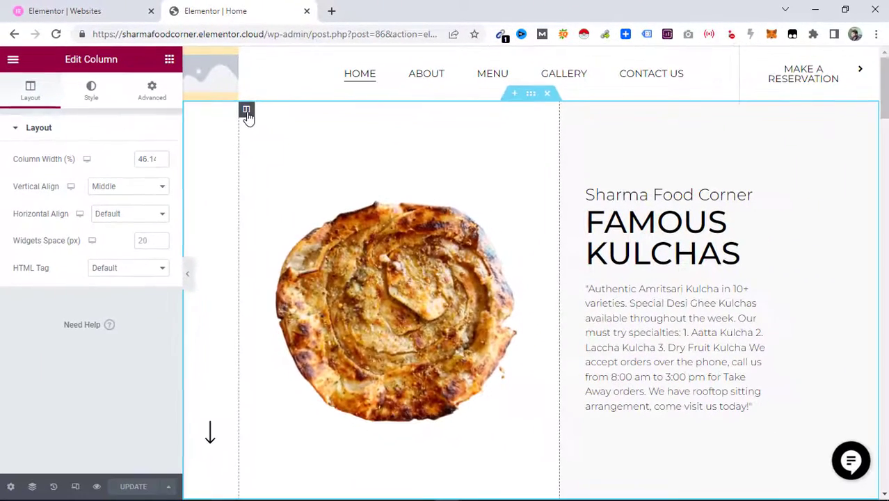
left_click(91, 97)
mouse_move(105, 272)
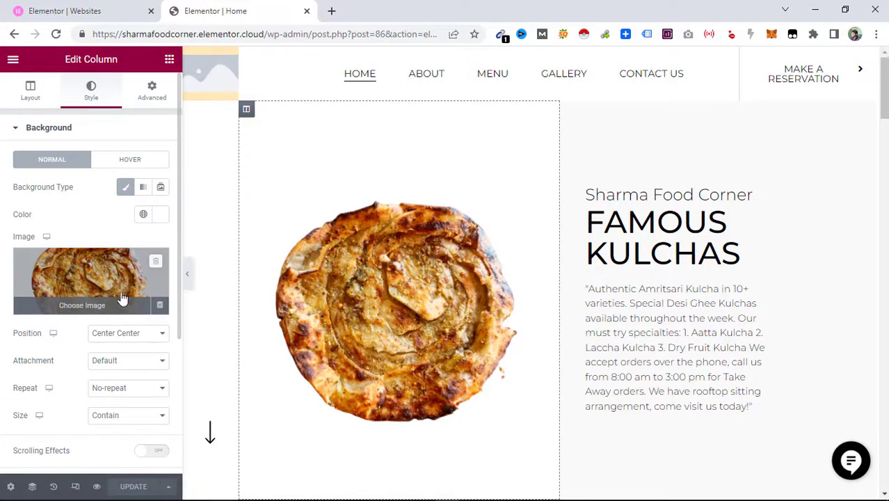
left_click(82, 305)
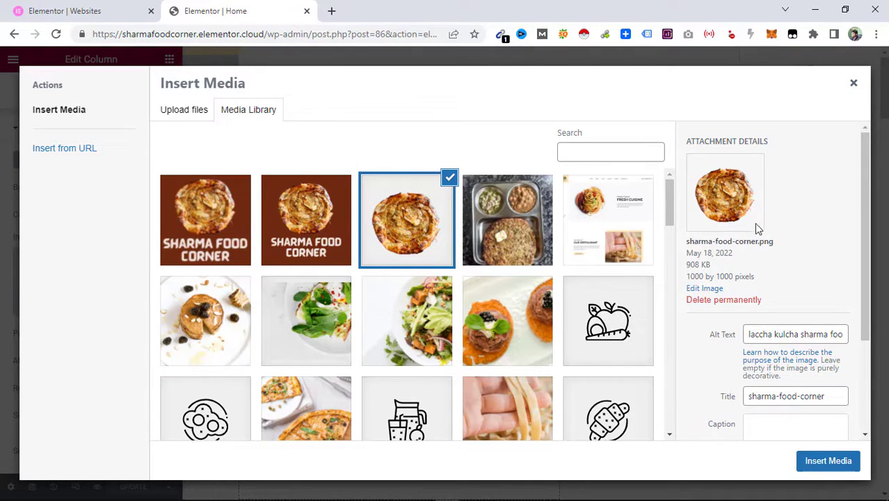
left_click(301, 231)
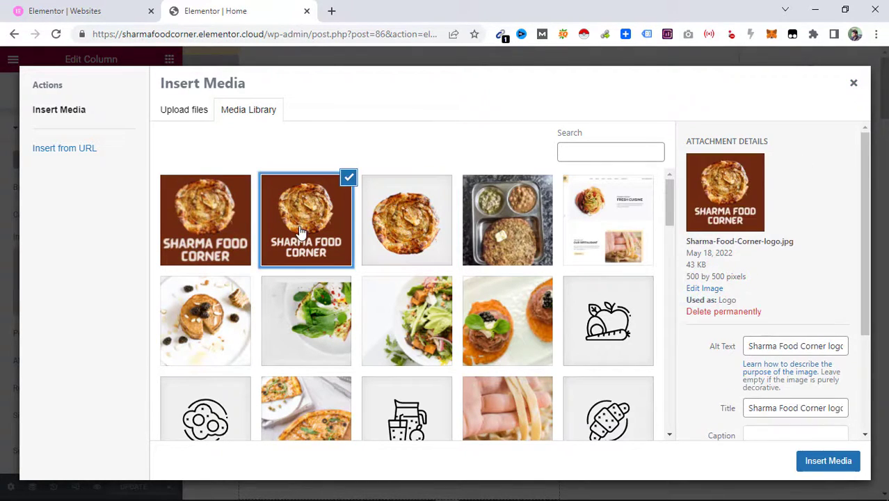
left_click(399, 217)
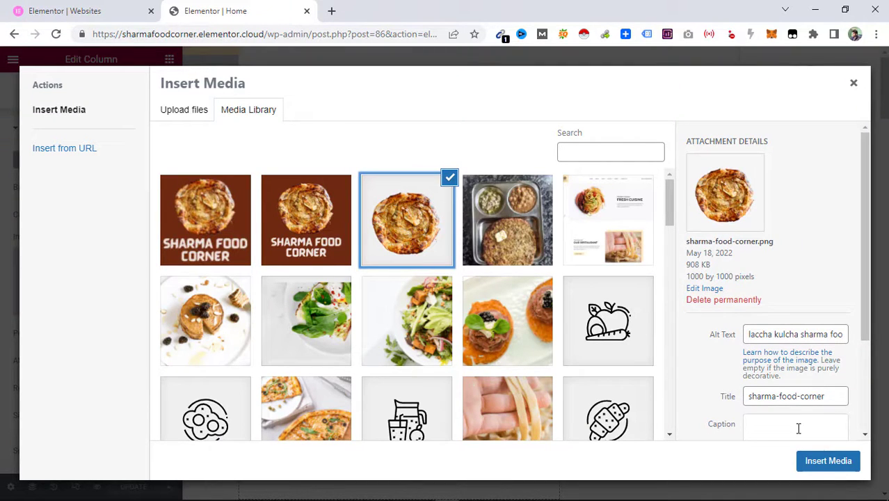
left_click(815, 470)
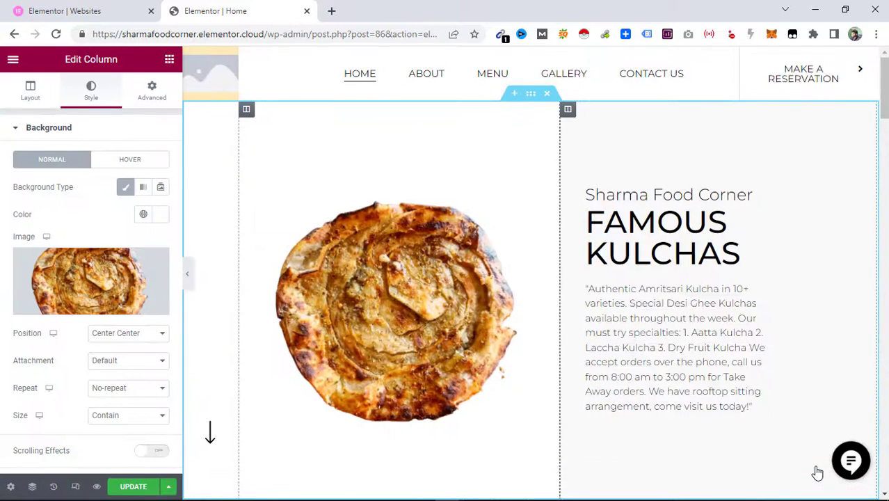
- Try replacing the Sharma Food Corner heading's title with ghghghg, and undo the change
scroll(445, 383, "down", 1)
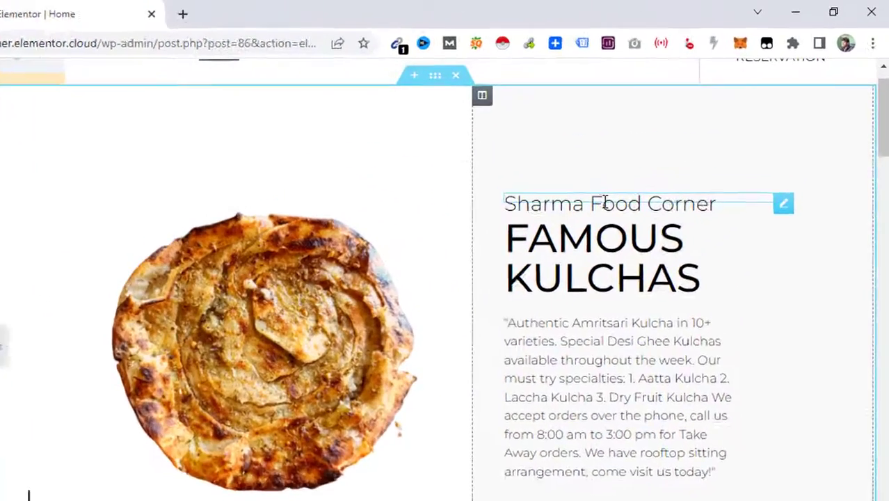
triple_click(666, 160)
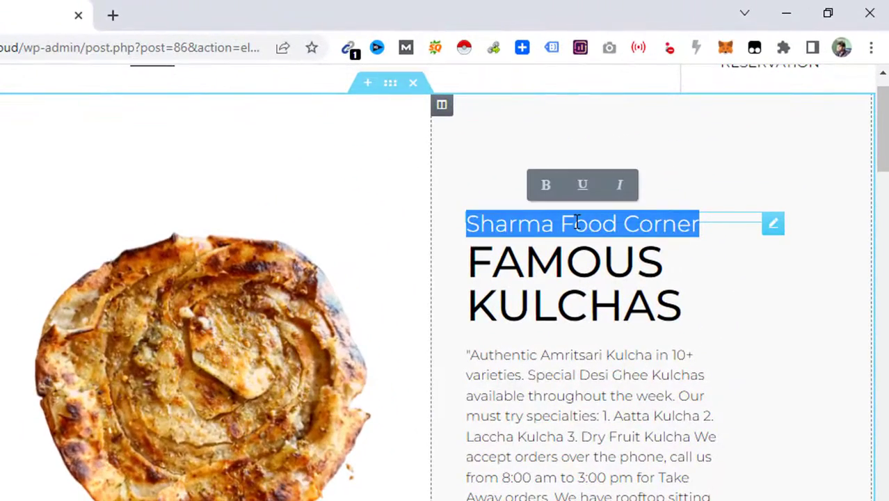
left_click(777, 227)
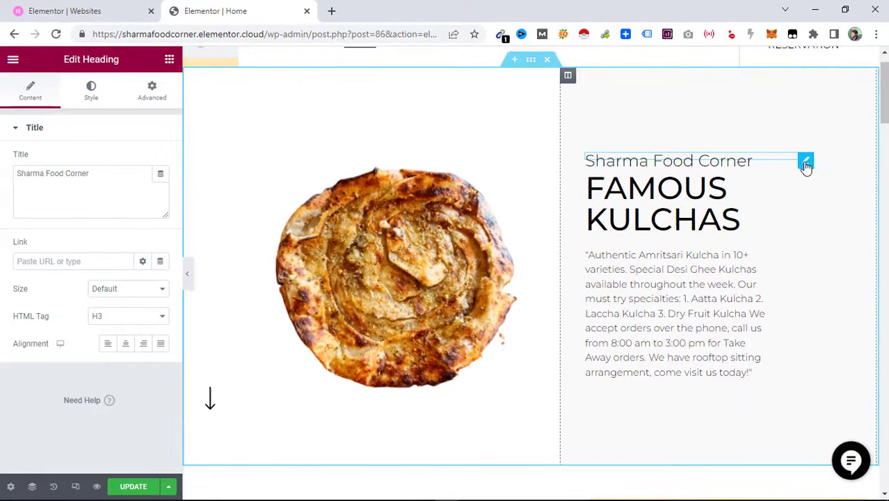
left_click(98, 180)
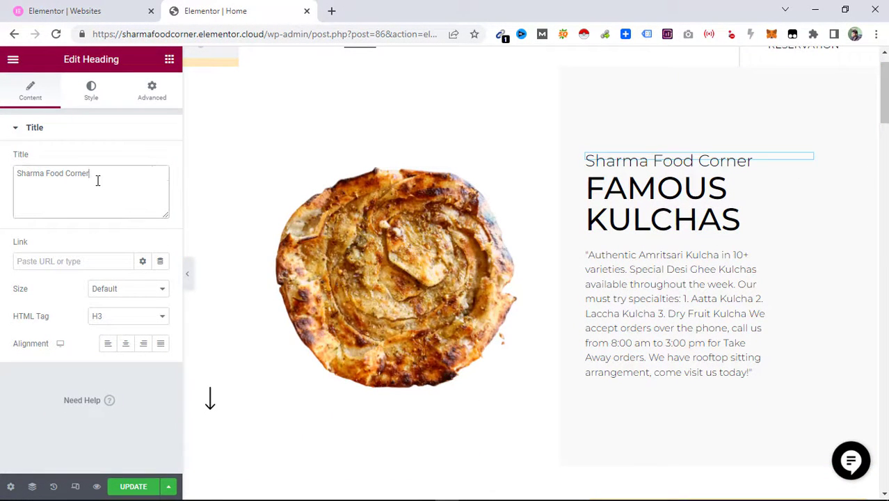
left_click_drag(97, 181, 2, 180)
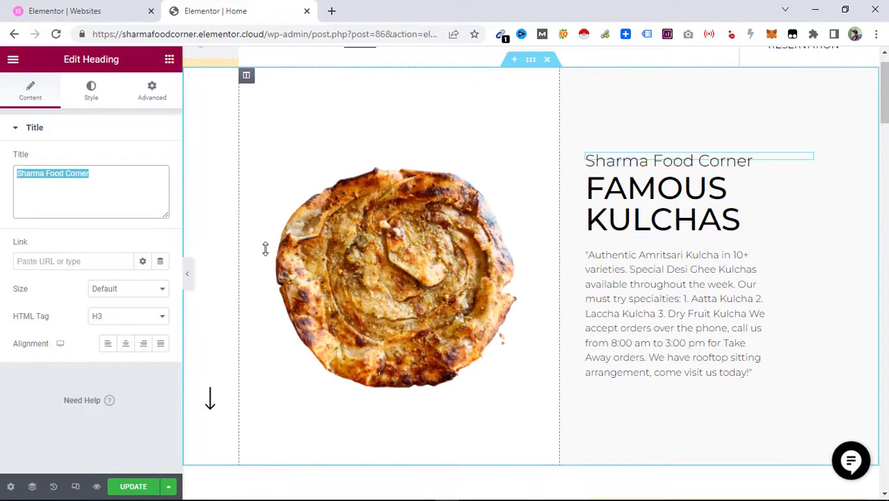
type("ghghghg")
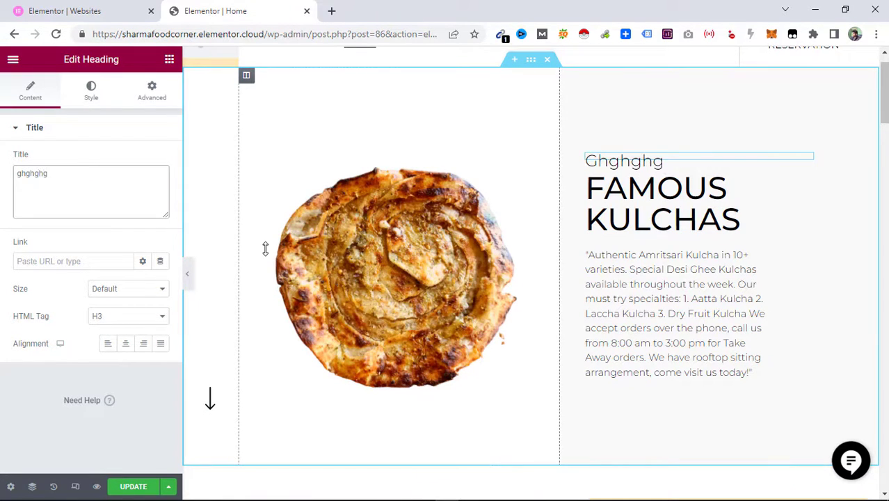
key("BackSpace")
key("BackSpace")
key("BackSpace")
key("BackSpace")
key("BackSpace")
key("ctrl+z")
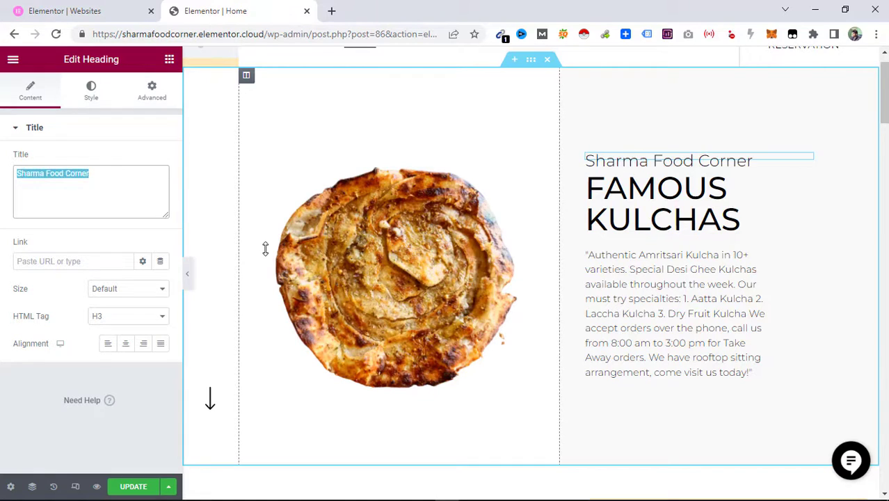
- Examine the HTML tag settings of the Famous Kulchas and Sharma Food Corner headings
left_click(610, 193)
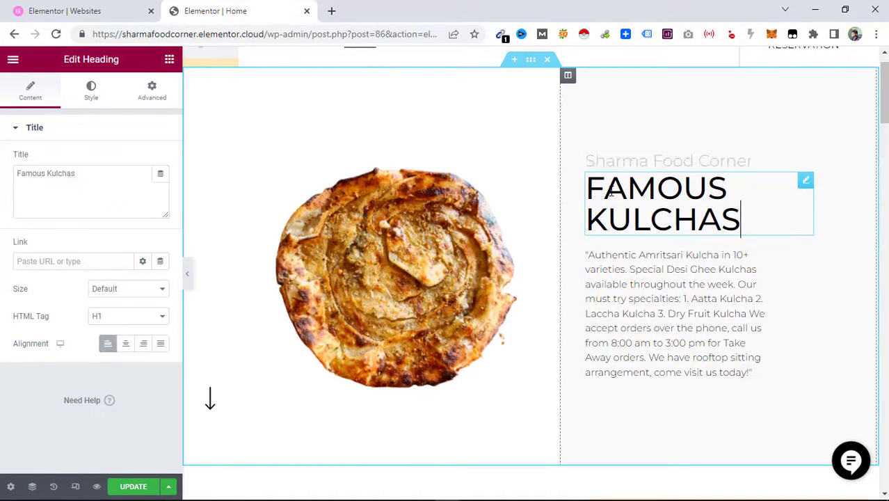
left_click(117, 318)
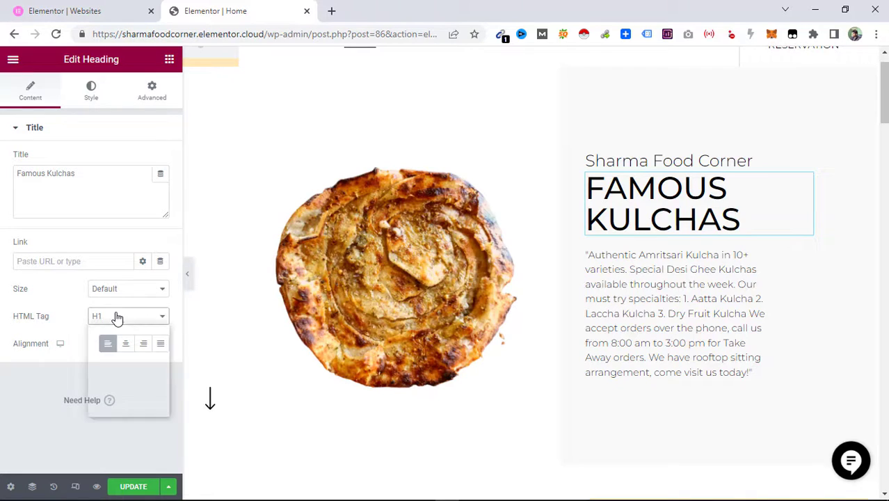
left_click(668, 160)
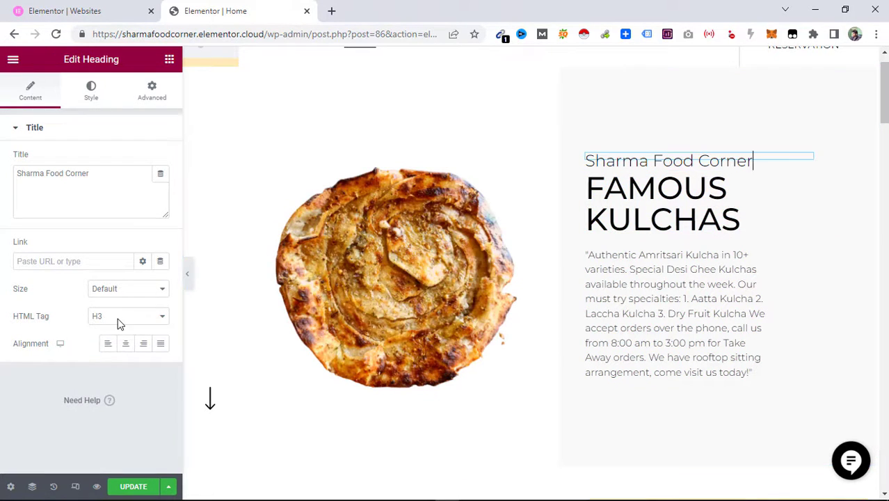
left_click(159, 319)
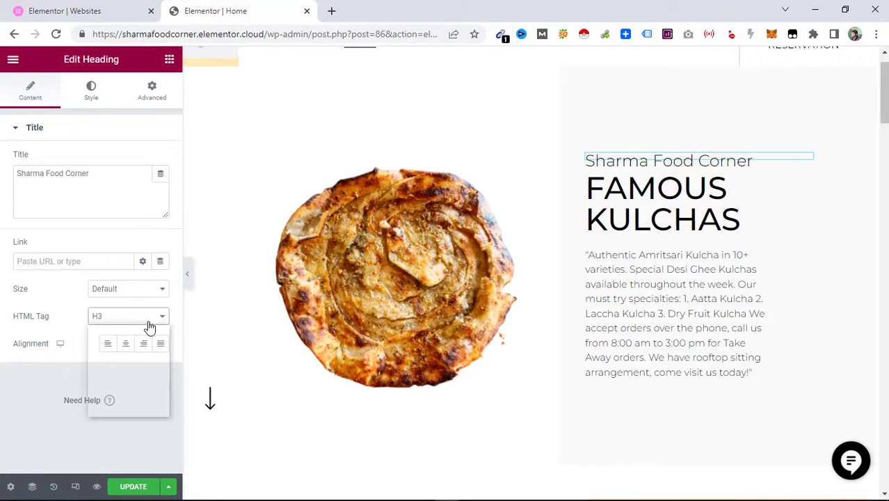
left_click(115, 341)
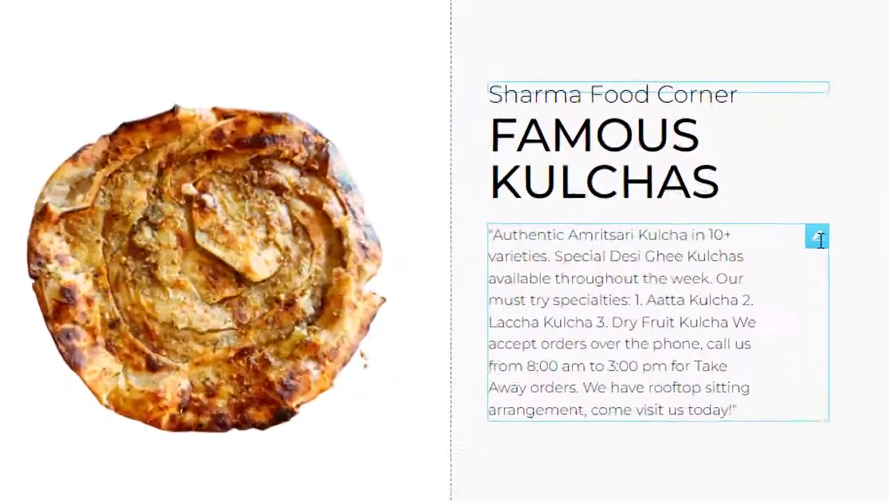
- Open the hero section's kulcha description for editing and publish the home page changes
left_click(806, 256)
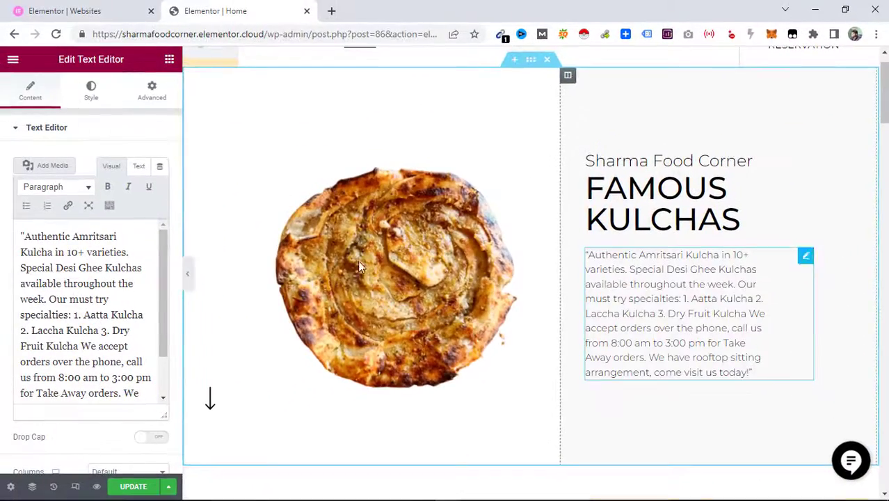
left_click_drag(160, 268, 160, 286)
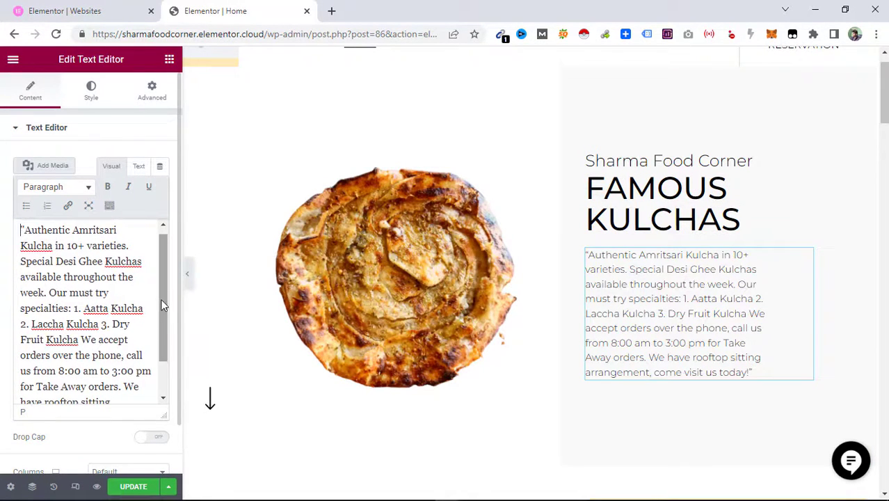
left_click(130, 487)
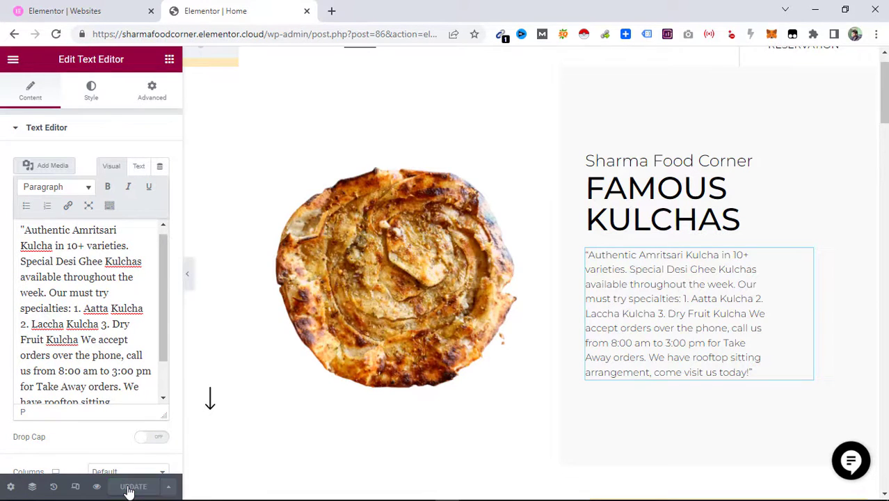
- Edit the site header, open its navigation menu widget and go to the WordPress screen that manages the menus
scroll(598, 84, "up", 1)
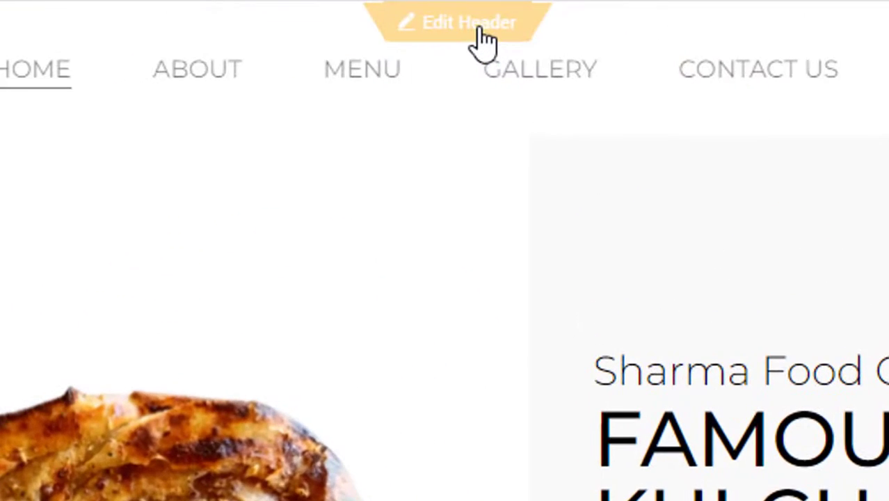
left_click(479, 30)
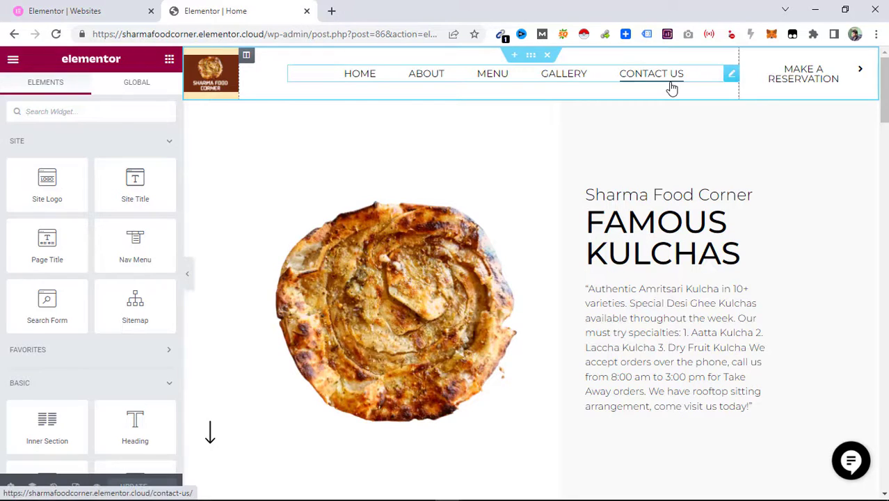
left_click(732, 74)
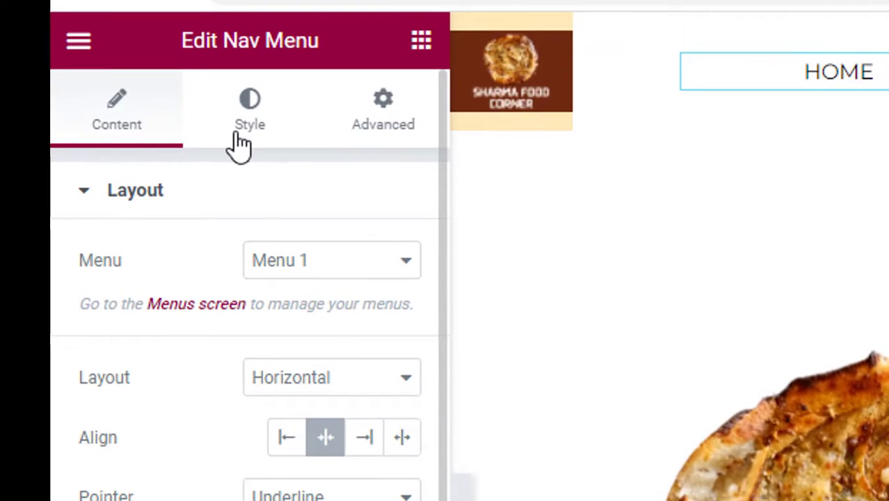
left_click(199, 306)
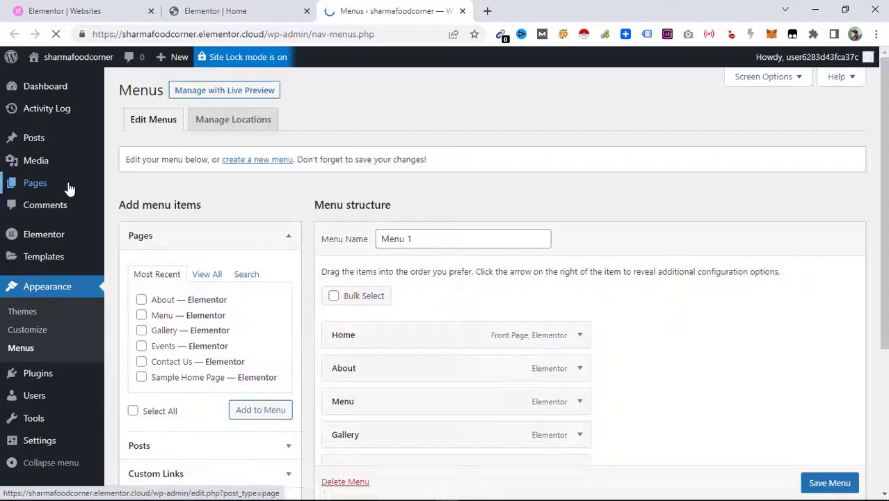
- Remove the Menu and Gallery items from Menu 1 and save the menu
scroll(880, 167, "down", 2)
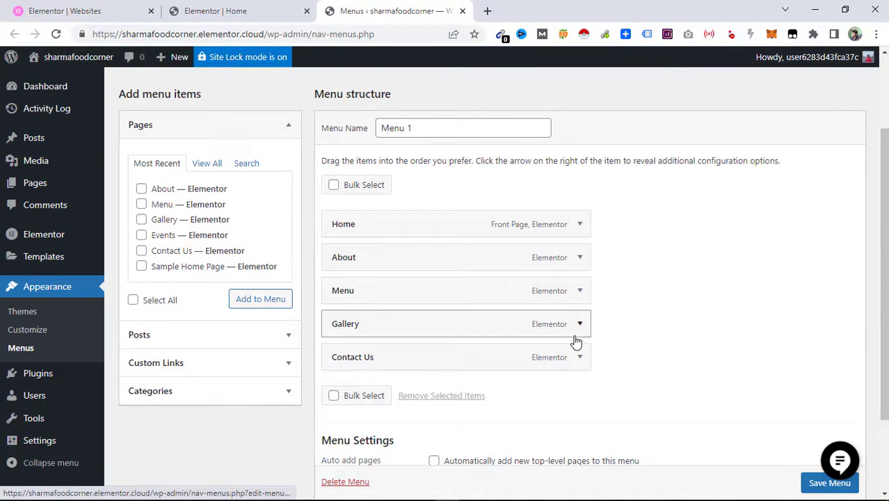
left_click(580, 291)
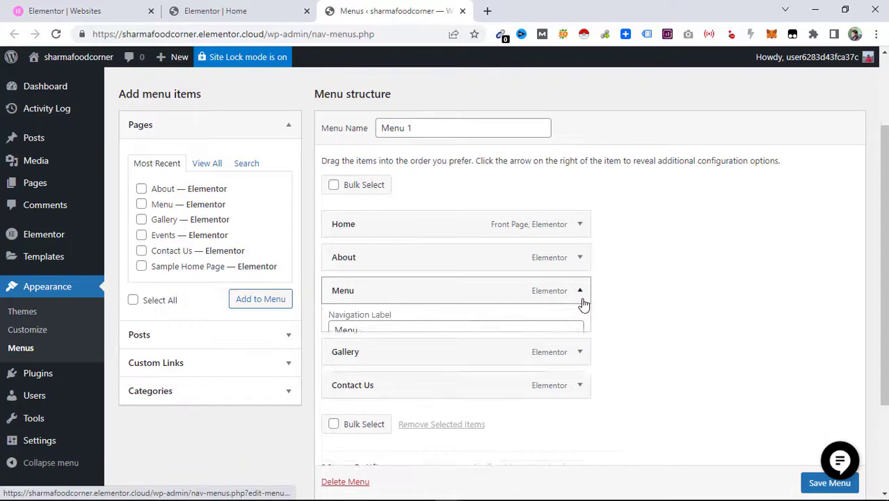
left_click(343, 411)
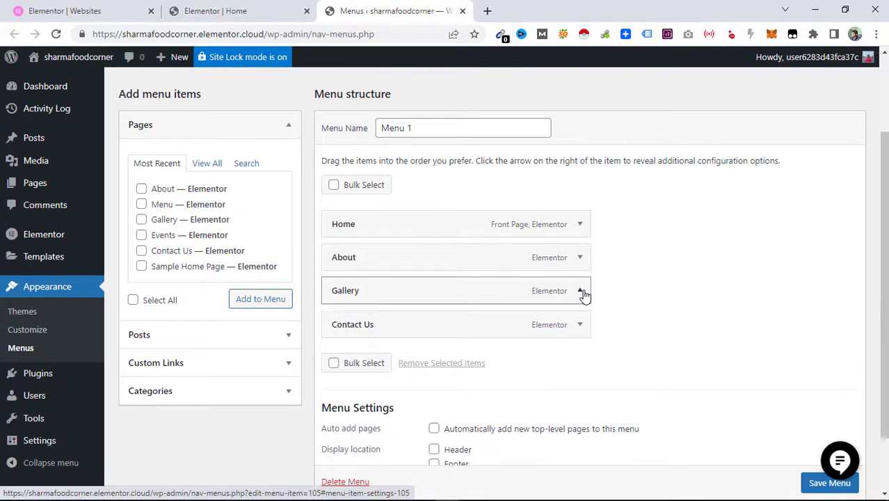
left_click(582, 292)
left_click(343, 411)
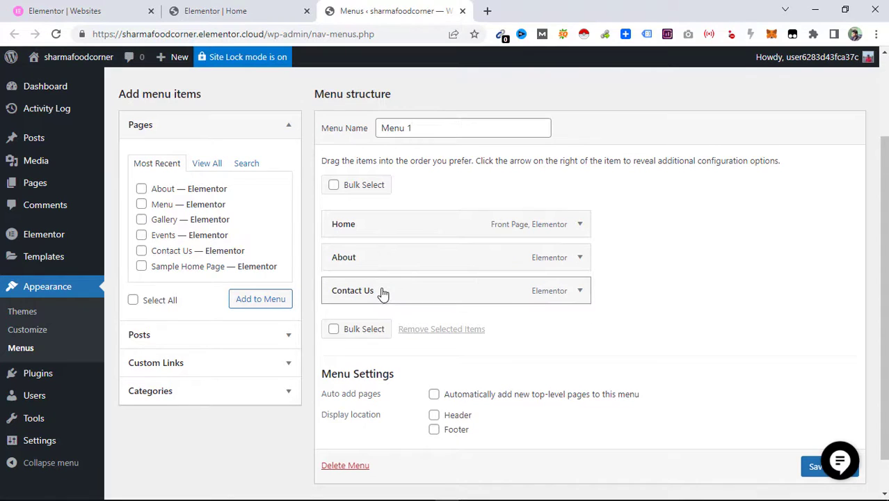
scroll(828, 418, "down", 1)
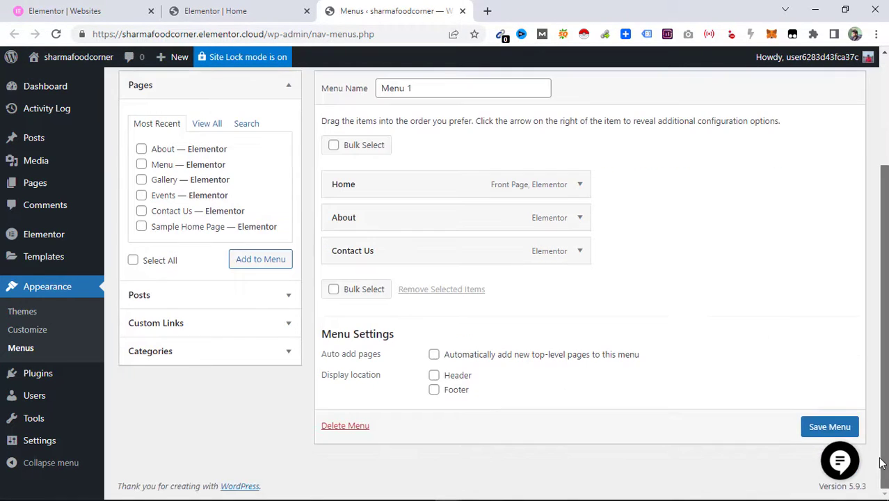
left_click(829, 427)
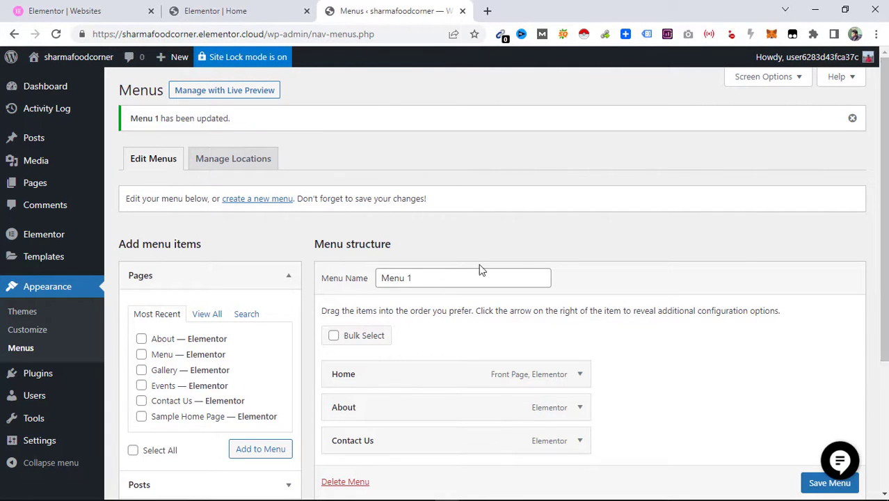
- Activate the Smush plugin from the site's installed plugins
left_click(43, 377)
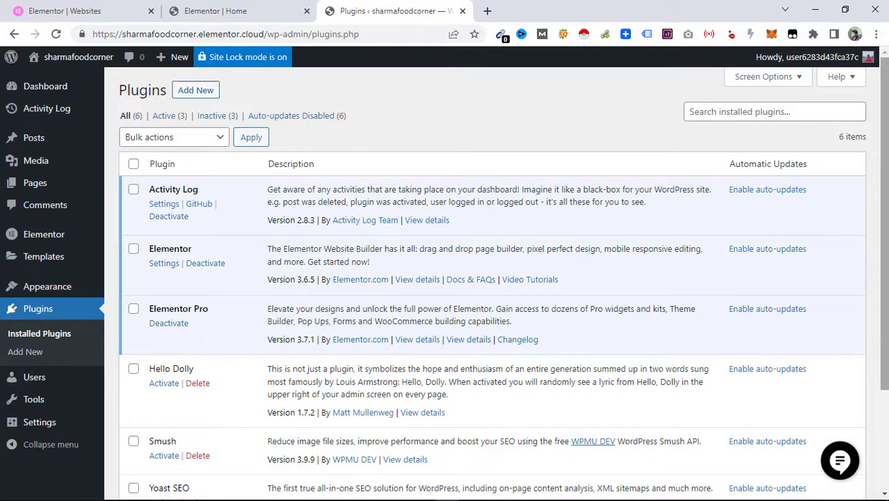
scroll(886, 200, "down", 2)
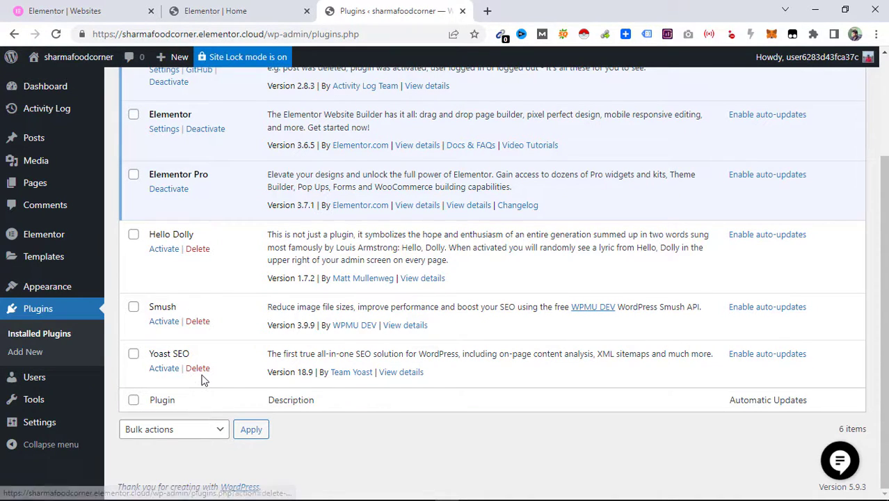
left_click(159, 322)
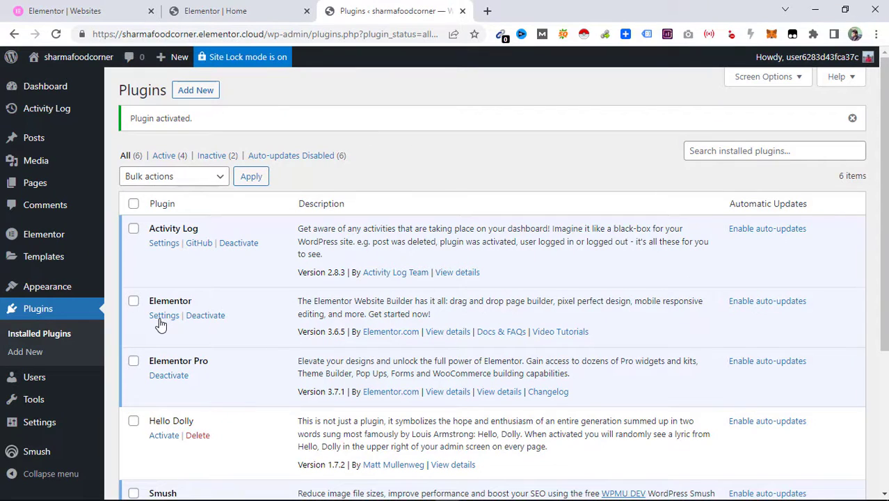
scroll(160, 325, "down", 3)
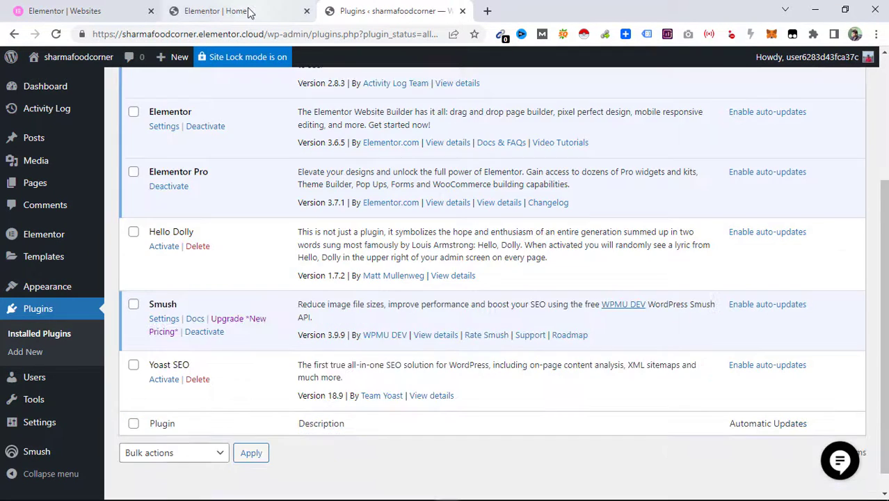
- Delete the Make a Reservation button from the home page header in the Elementor editor
left_click(249, 12)
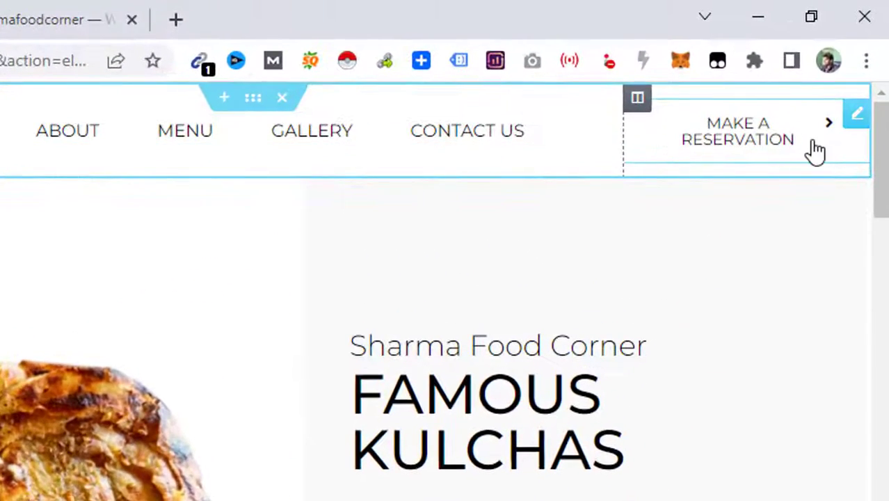
right_click(848, 85)
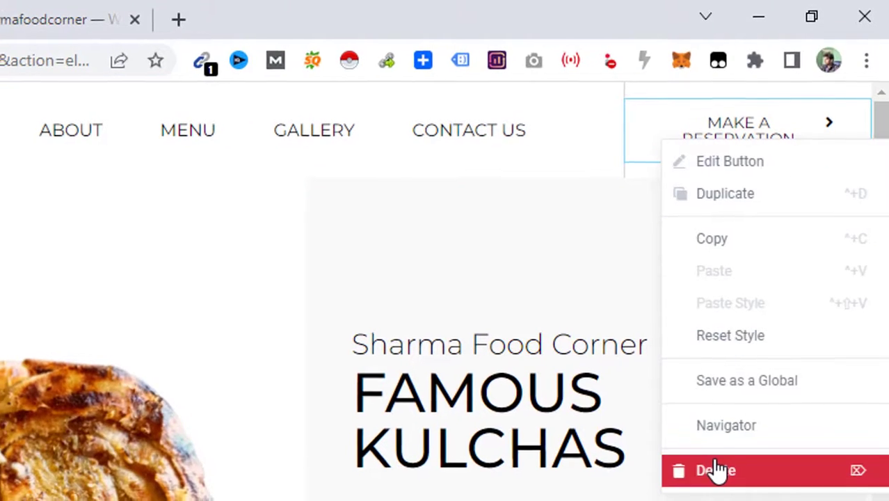
left_click(716, 471)
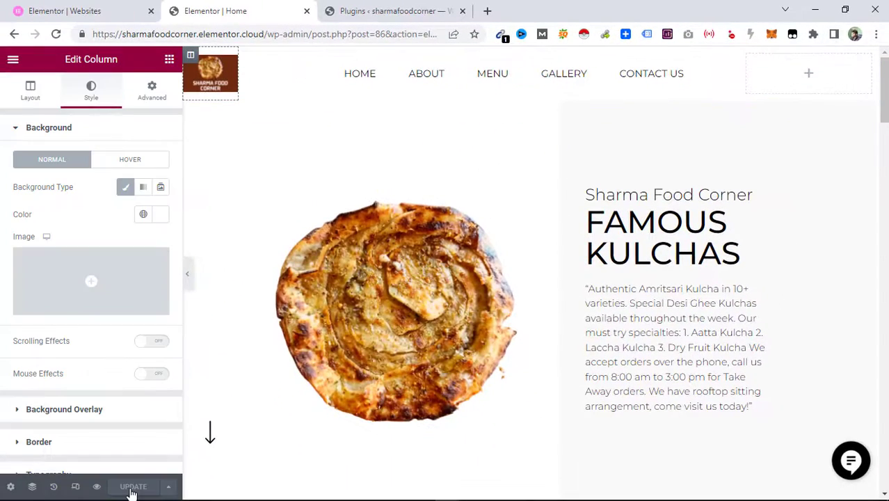
- Bring up the discount popup on the live home page and open Discount Popup for editing in Elementor
left_click(389, 11)
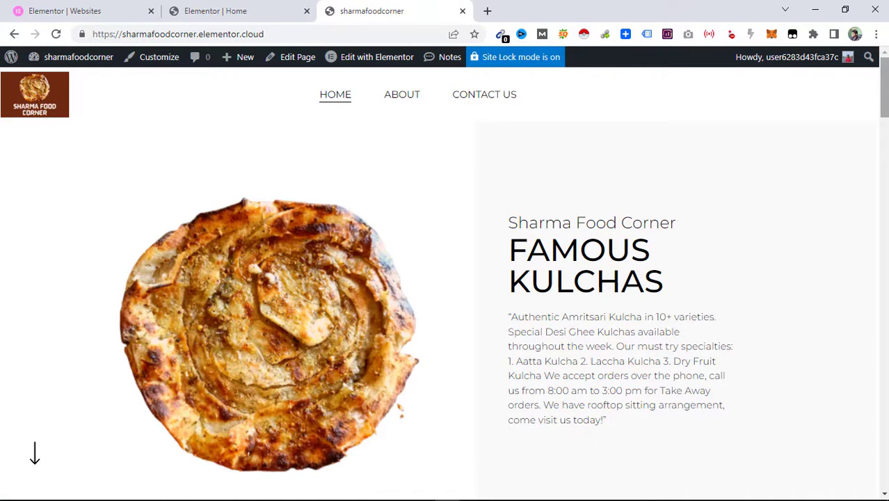
scroll(705, 200, "down", 10)
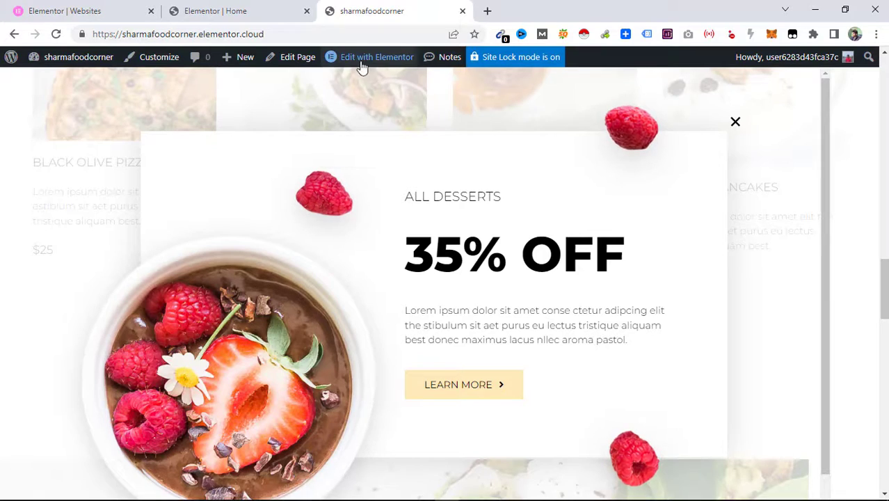
mouse_move(363, 66)
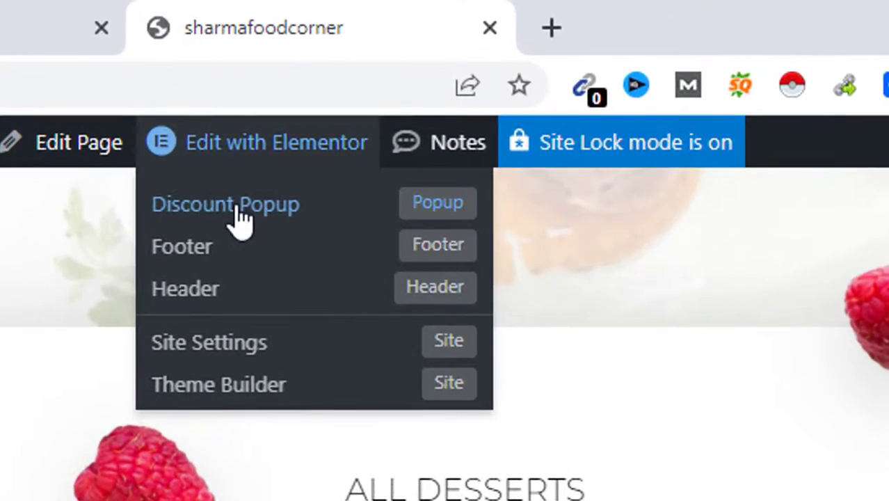
left_click(361, 86)
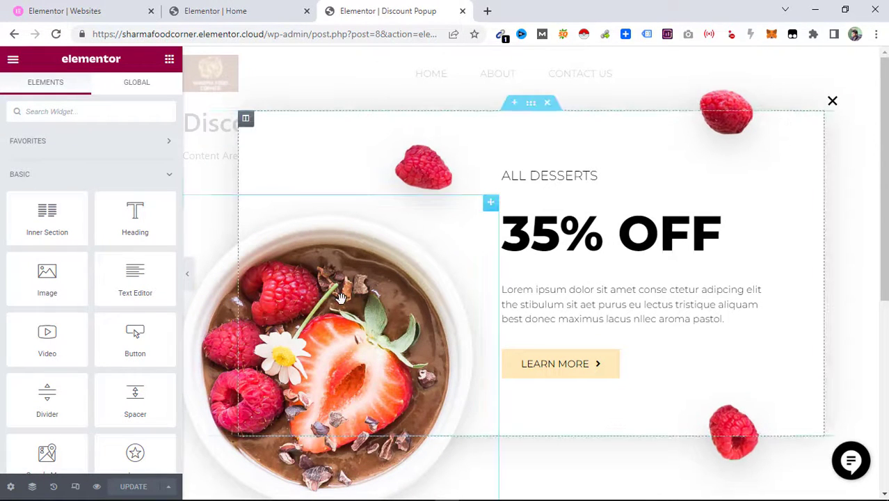
- Upload sharma-food-corner-atta-kulcha-dry-fruit.png to the media library as the replacement for the popup's dessert bowl image
left_click(331, 322)
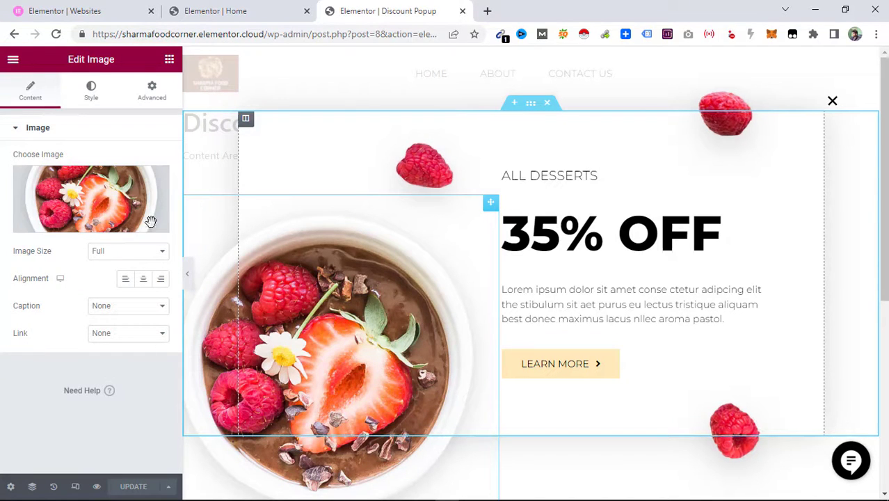
mouse_move(82, 209)
left_click(81, 224)
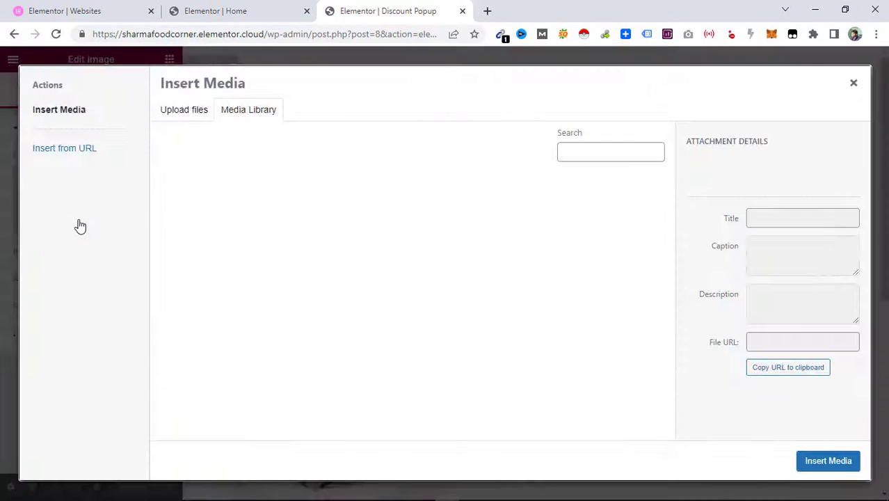
left_click(182, 110)
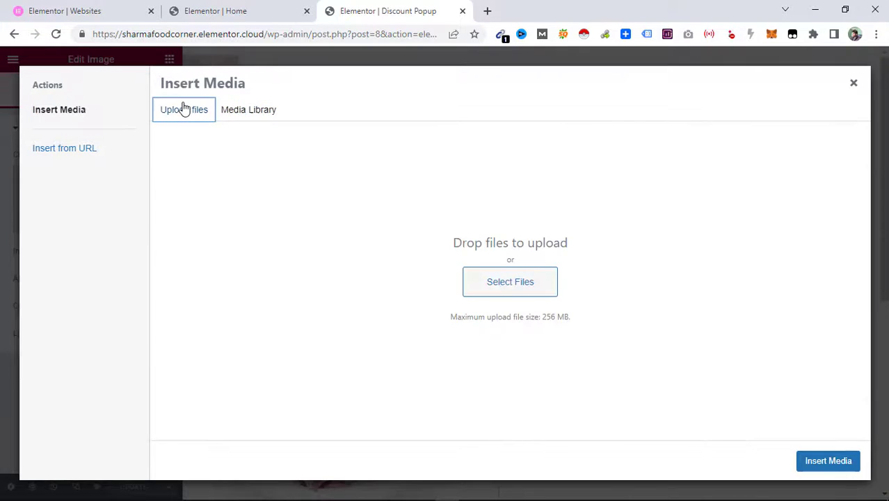
left_click(510, 280)
left_click(434, 258)
left_click(455, 390)
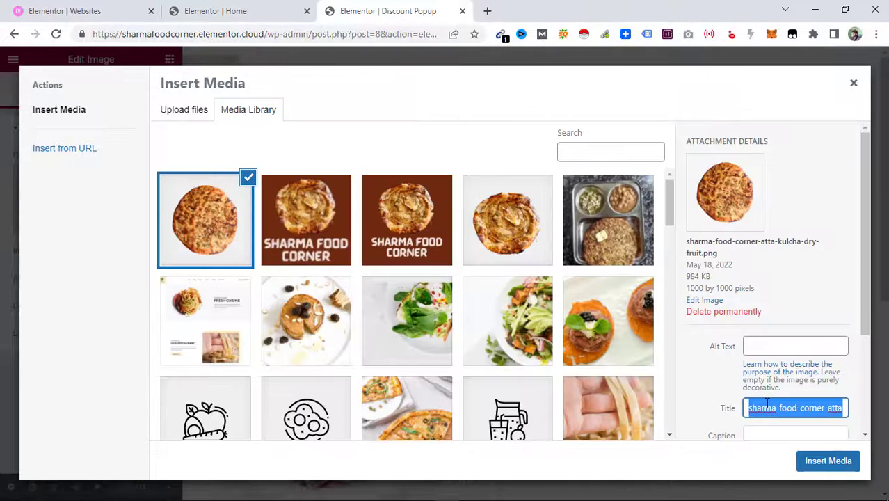
- Fill the kulcha image's alt text with its copied title and insert the image into the popup
left_click(759, 337)
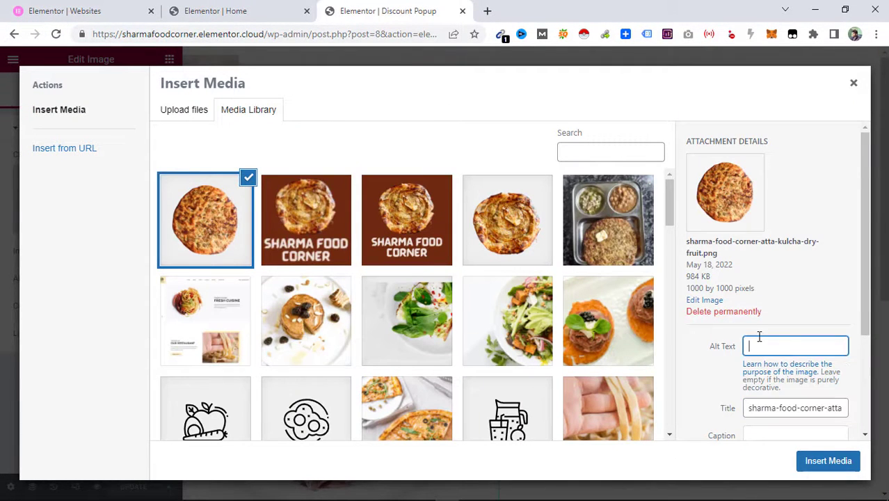
key("ctrl+v")
left_click(821, 469)
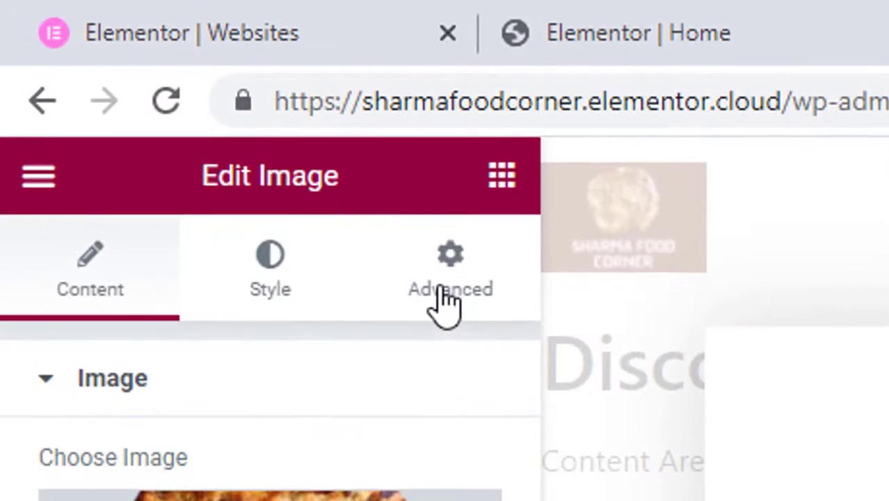
- Unlink the kulcha image's margins and set the right margin to -25 px and the bottom margin to 25 px
left_click(445, 302)
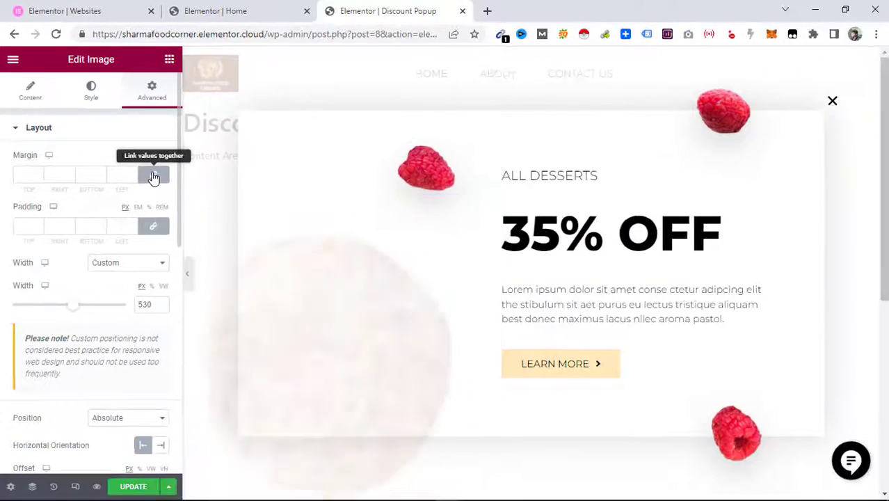
left_click(154, 175)
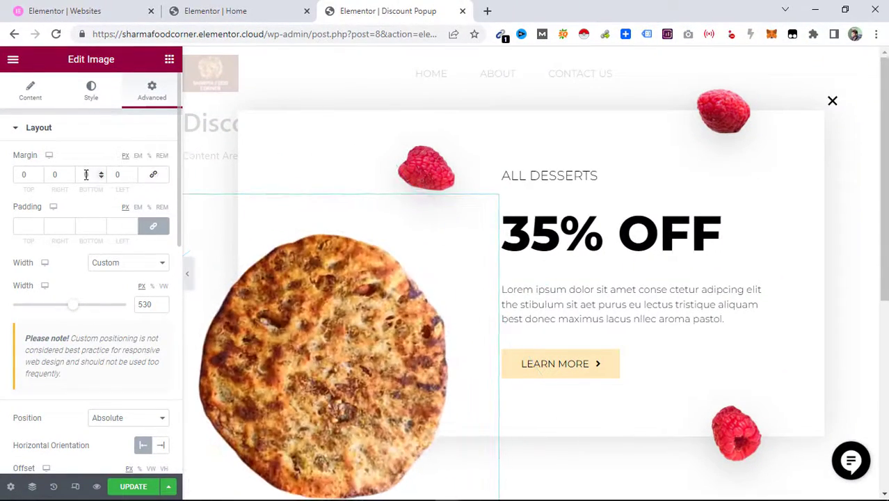
left_click(86, 175)
type("25")
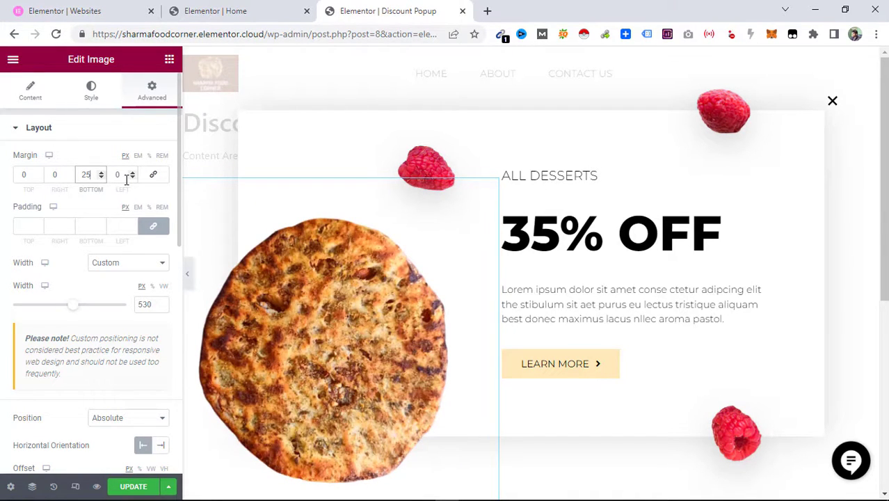
left_click(54, 174)
type("25")
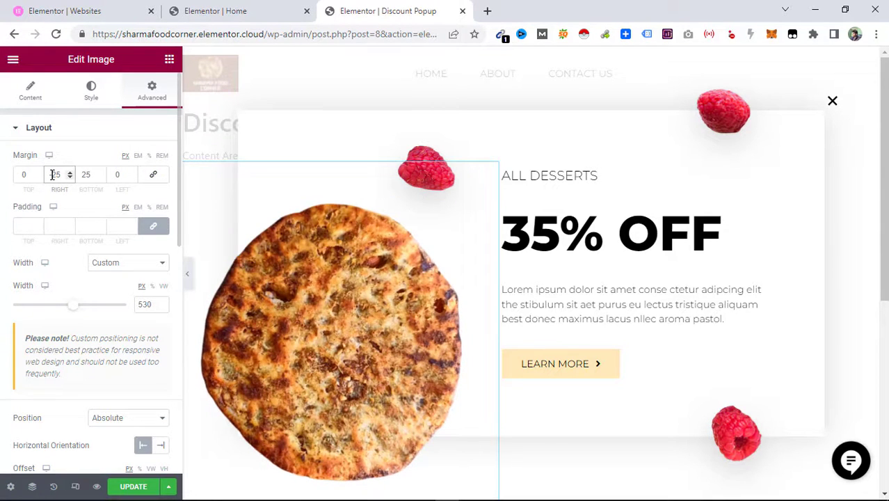
left_click(52, 174)
type("-")
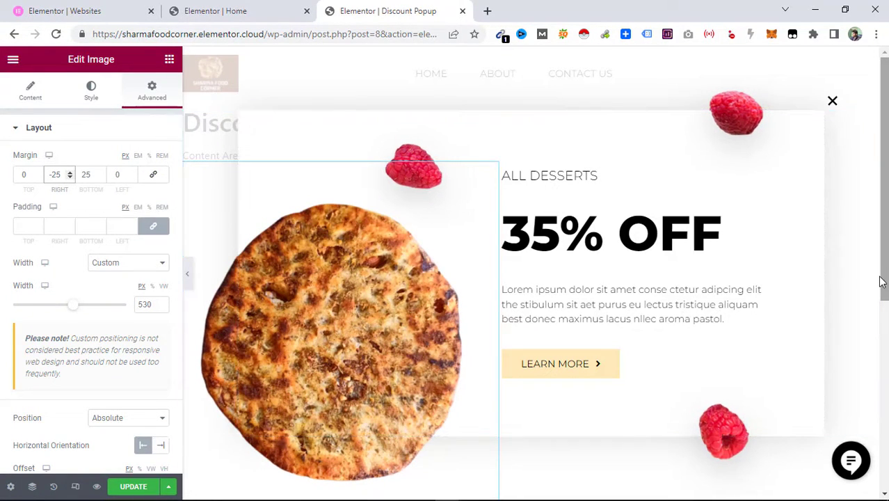
- Change the popup's main heading to "10% off" and the small heading above it to "On All Items"
left_click(635, 252)
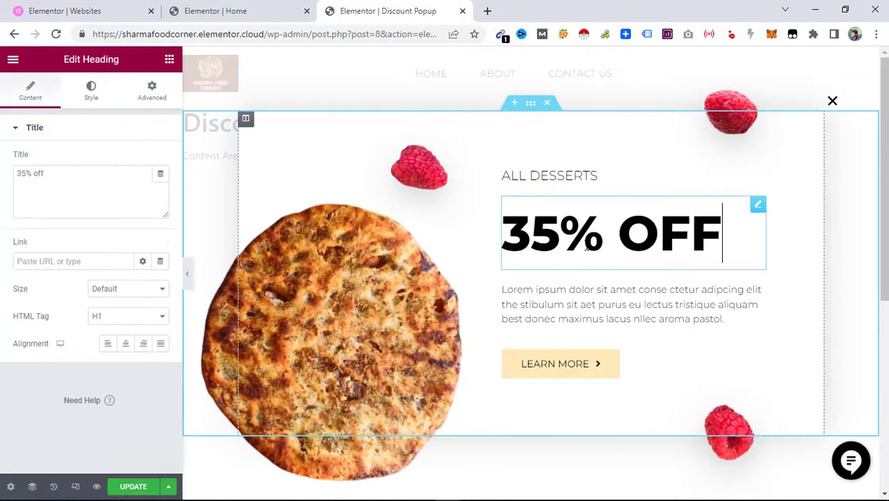
left_click_drag(560, 233, 510, 225)
type("10")
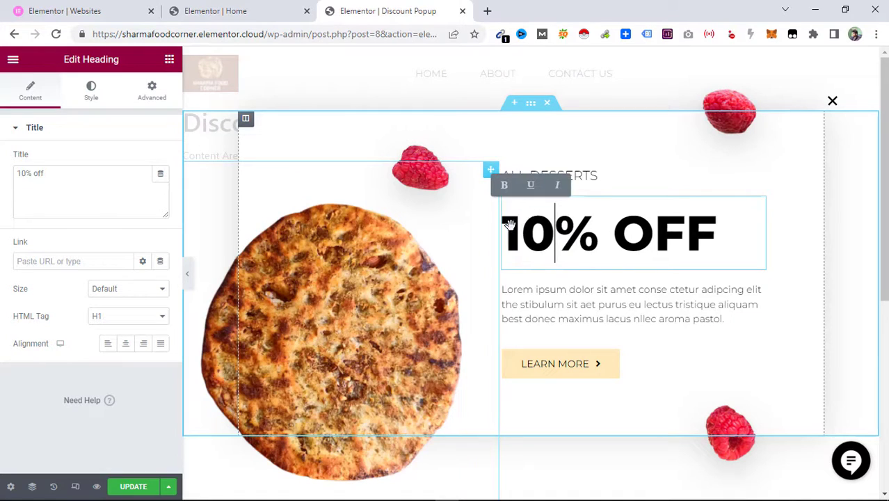
left_click(600, 176)
triple_click(600, 175)
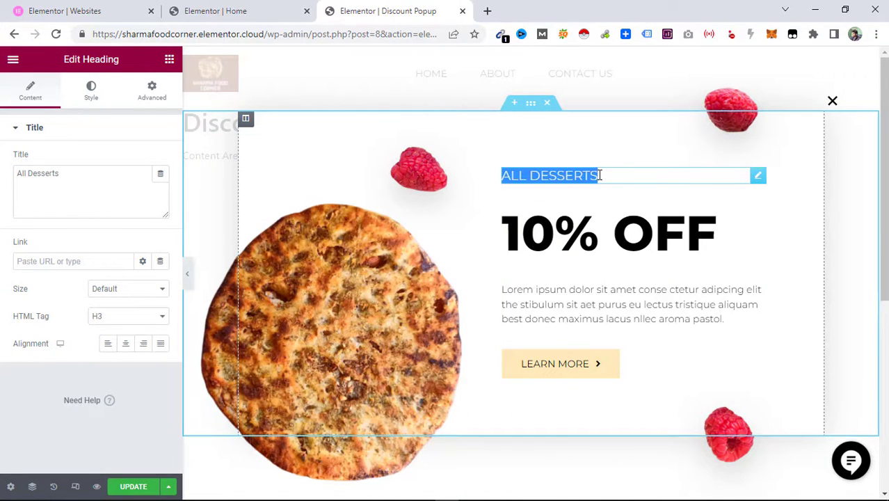
type("On ")
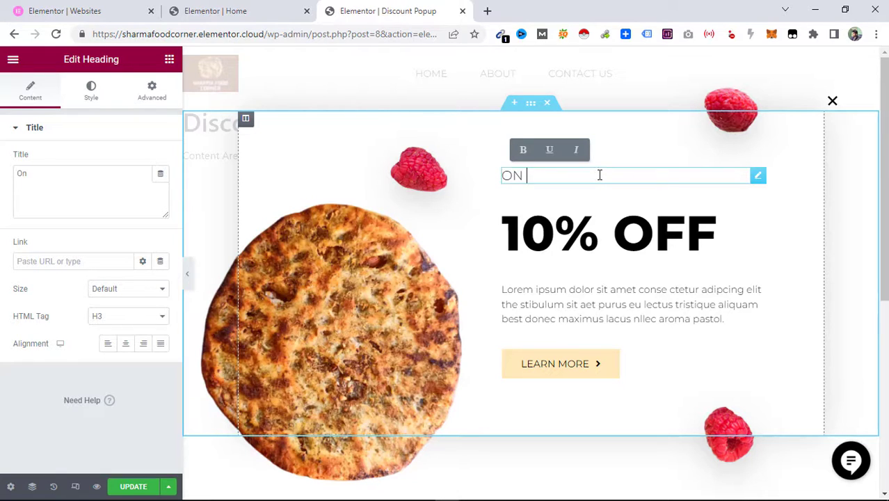
type("All Items")
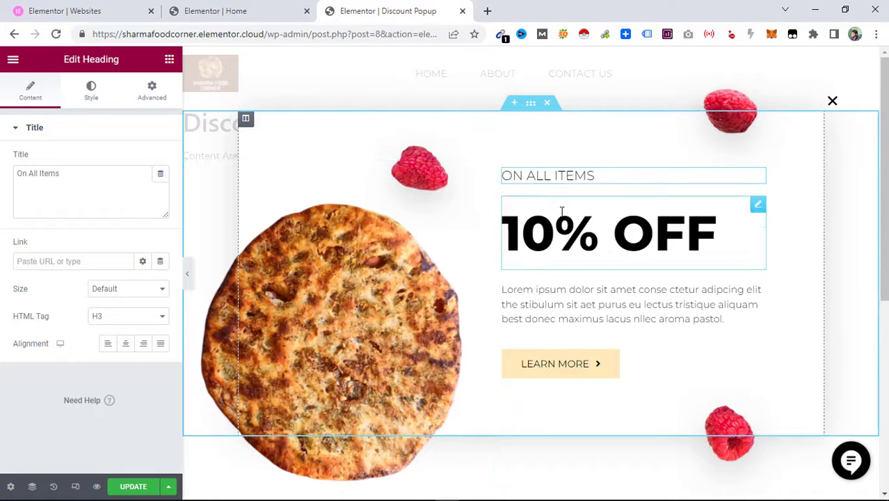
- Delete the decorative raspberry images from the discount popup
left_click(437, 179)
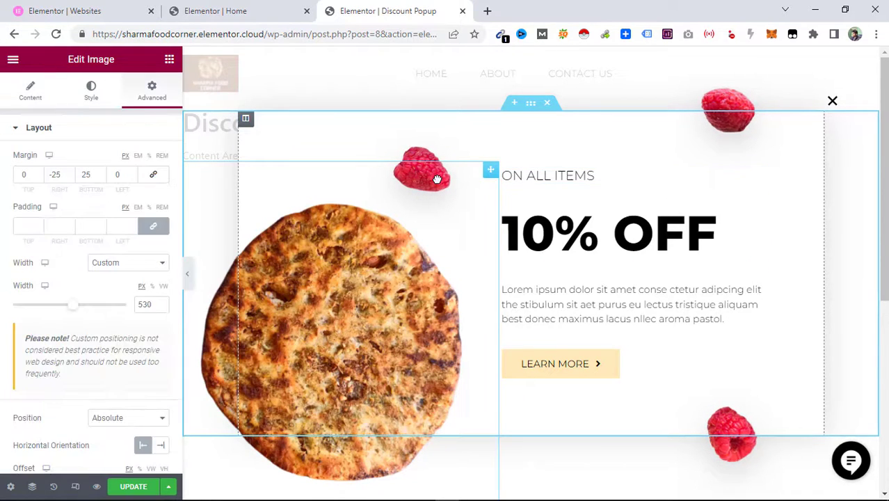
left_click(431, 153)
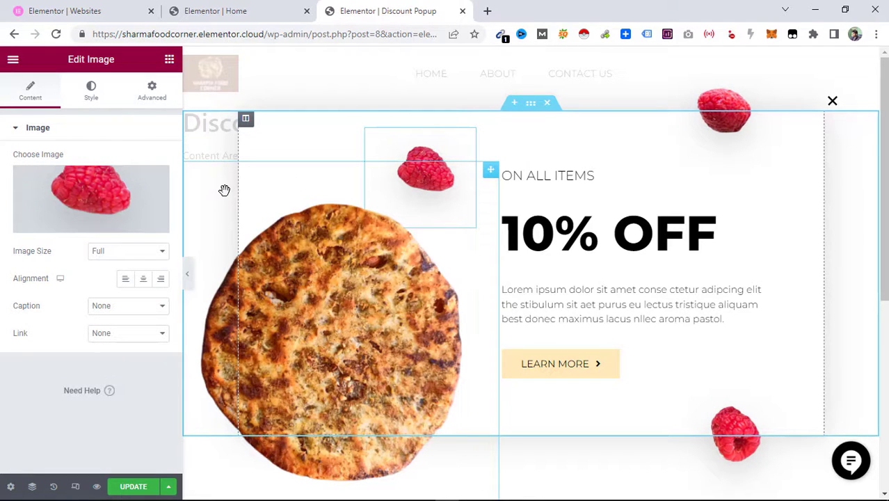
right_click(457, 148)
left_click(491, 335)
right_click(744, 431)
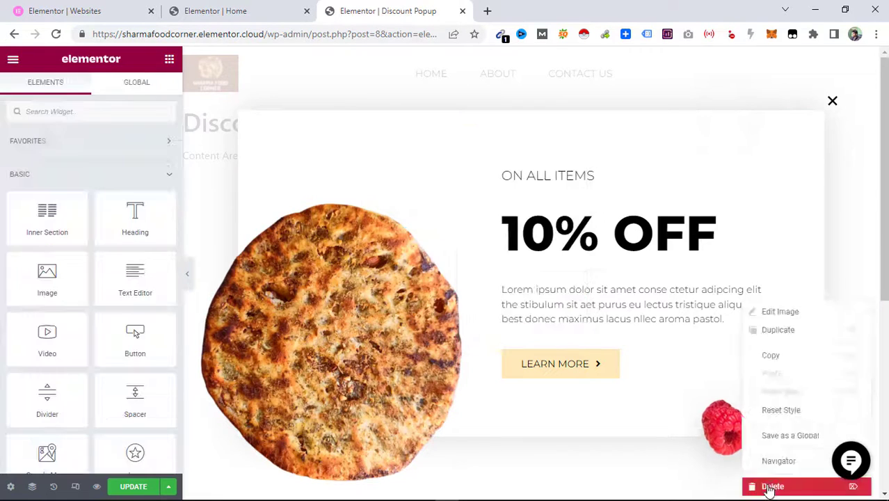
left_click(769, 485)
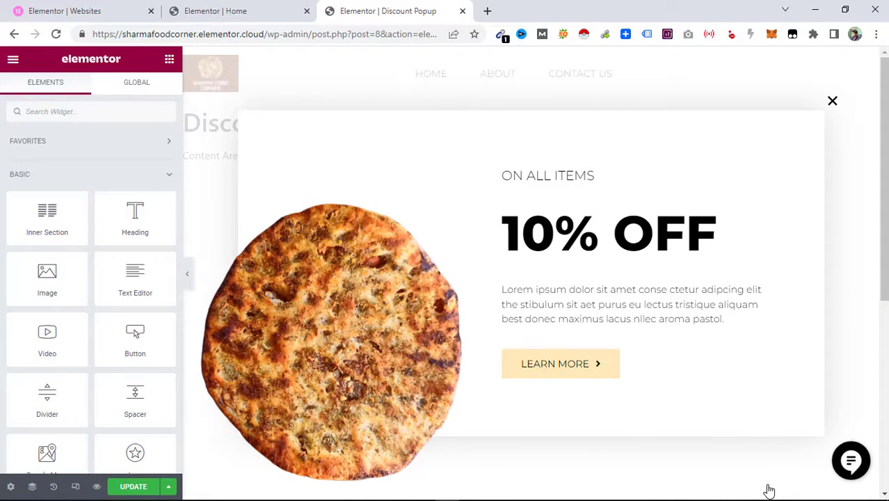
- Replace the link of the popup's Learn More button with "#"
left_click(570, 299)
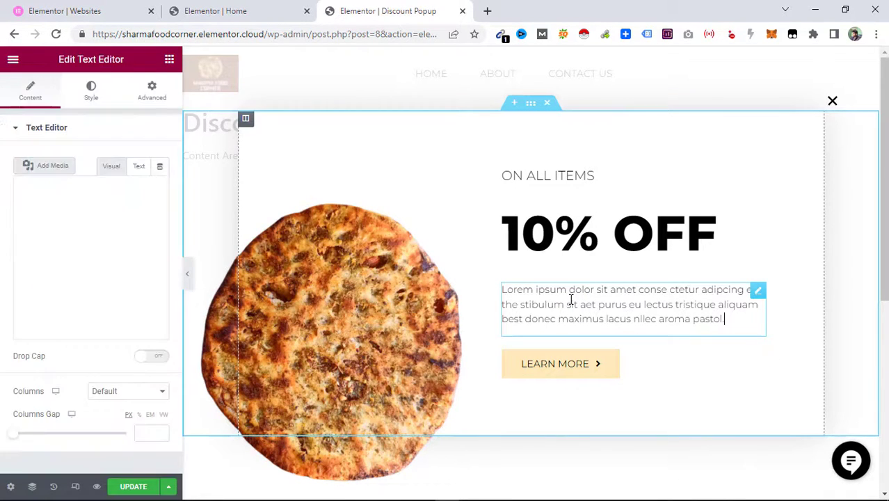
left_click(600, 375)
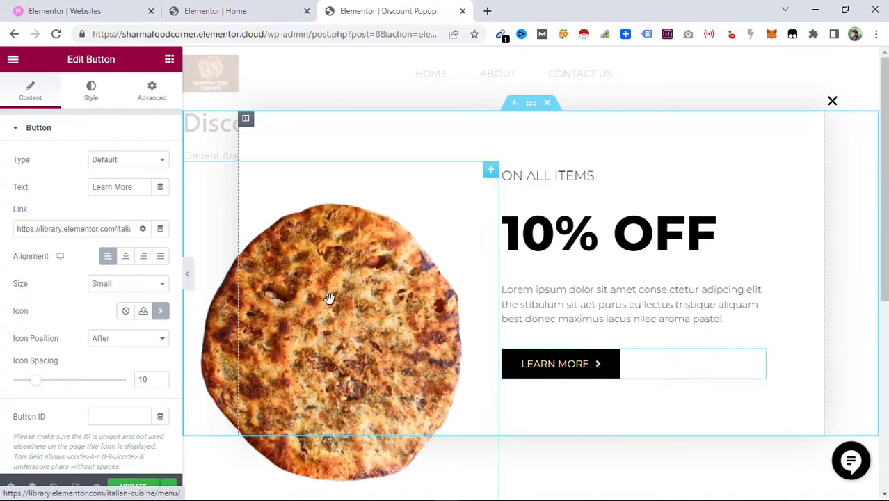
triple_click(78, 232)
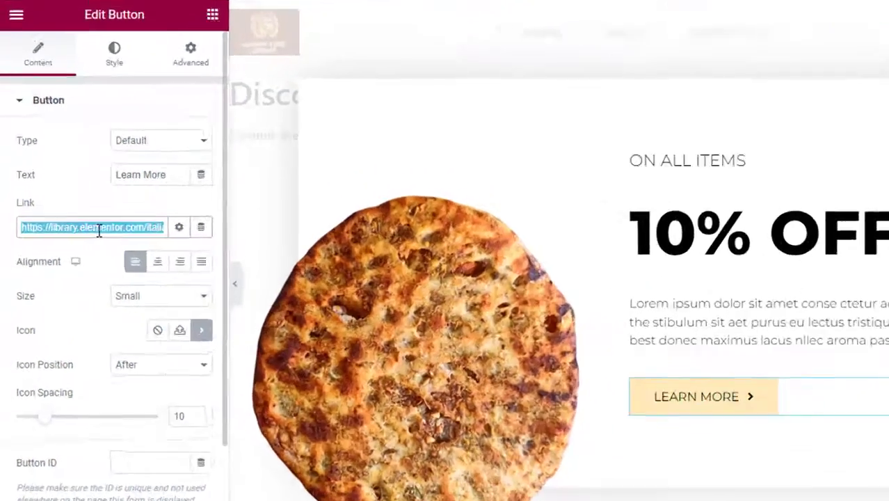
type("#")
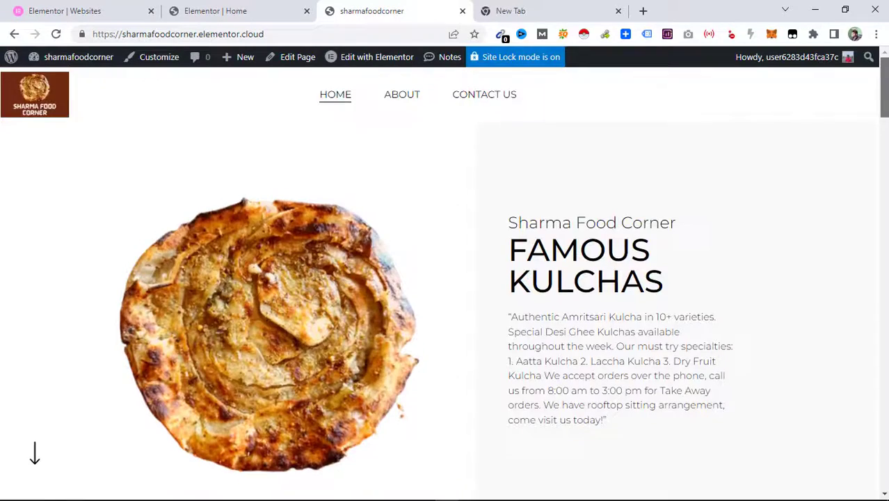
- Check the popup's display on the live home page and select its close icon in the tablet preview
scroll(445, 278, "down", 7)
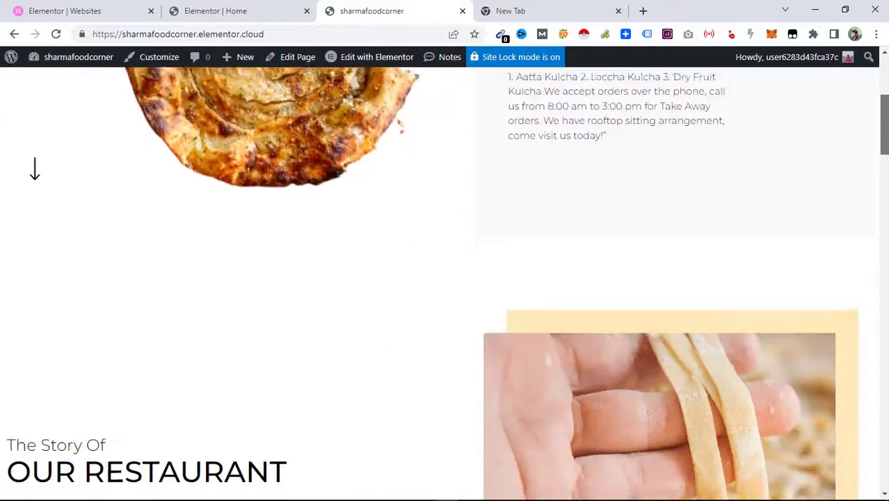
scroll(445, 279, "down", 6)
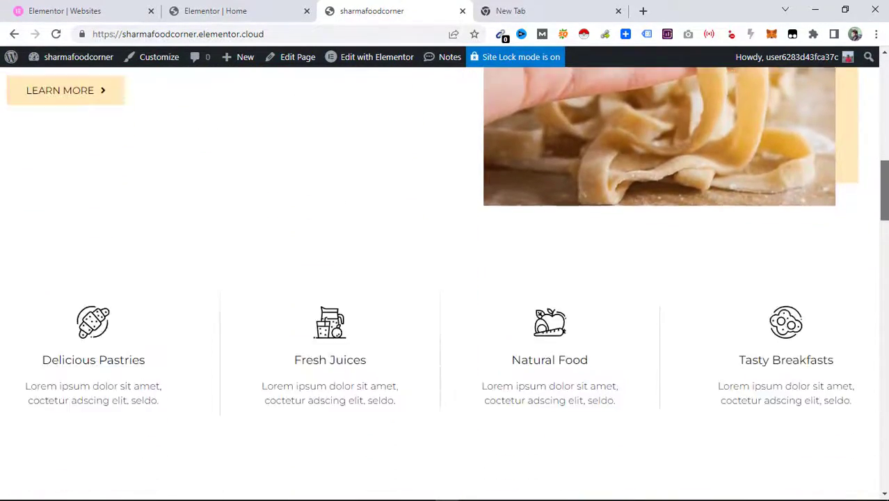
scroll(445, 278, "down", 7)
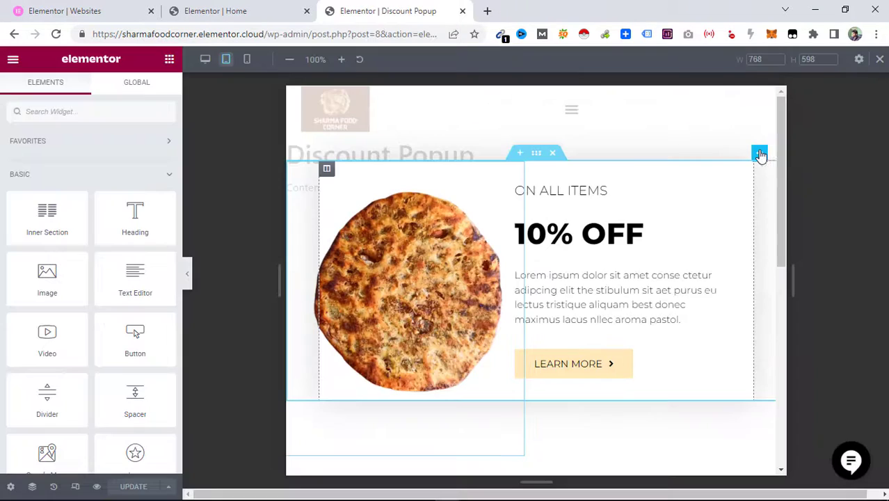
left_click(760, 154)
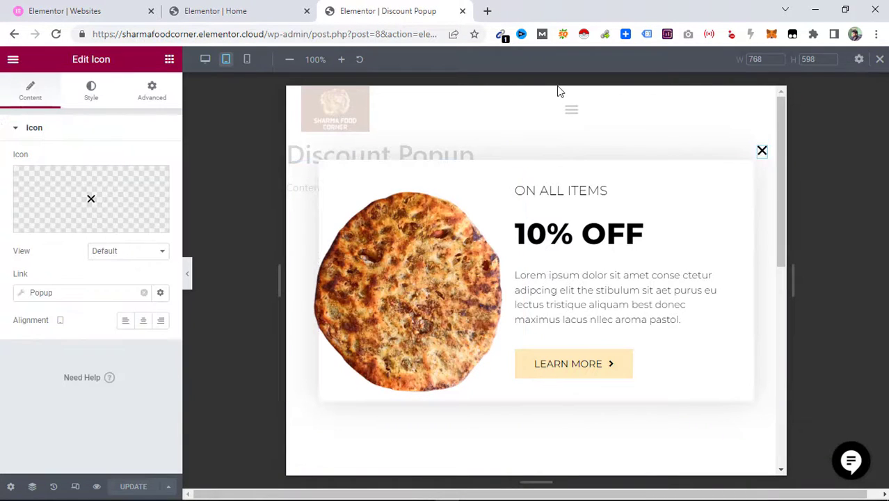
- Check the discount popup's layout in the desktop preview
left_click(205, 59)
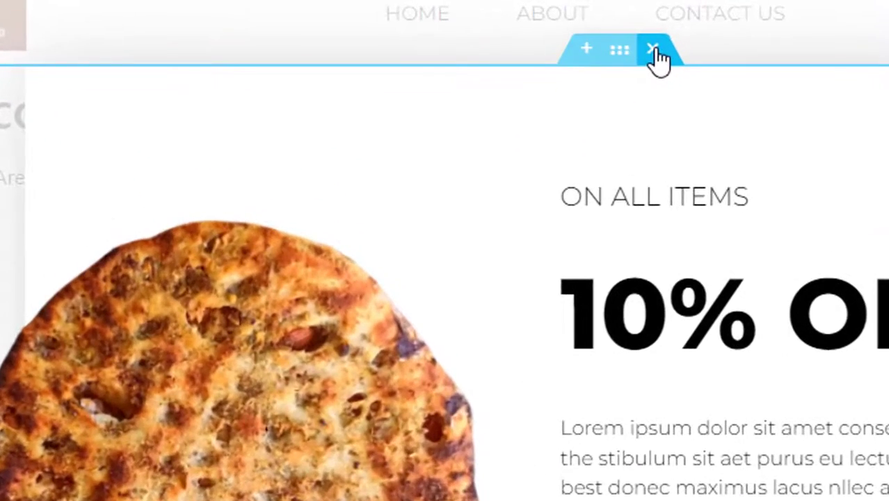
left_click(638, 59)
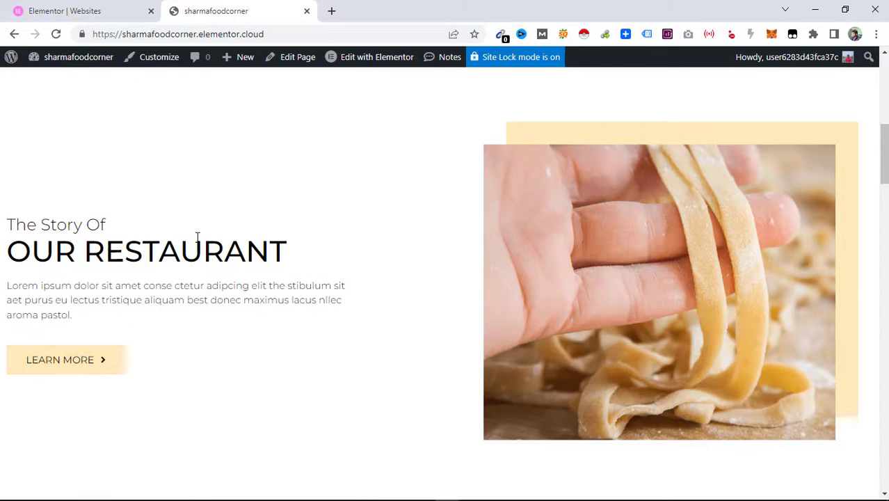
- Edit the home page with Elementor and change the "Our Restaurant" heading to "Sharma Food Corner"
mouse_move(361, 64)
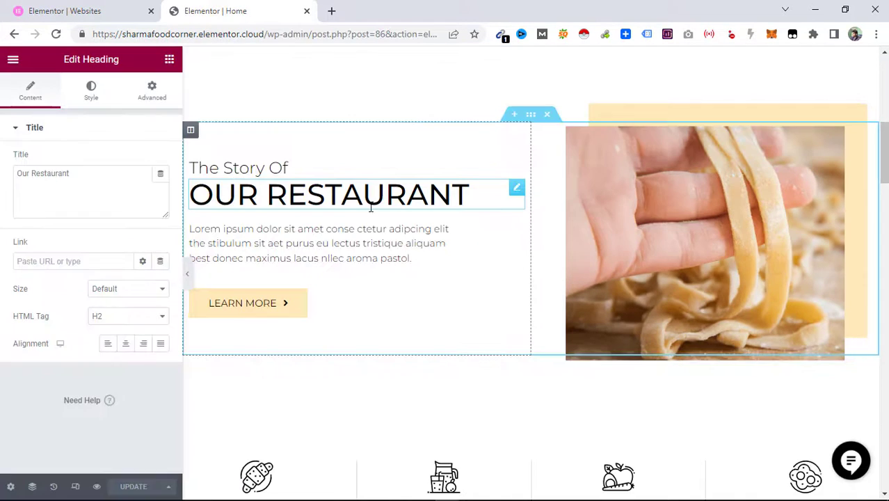
key("ctrl+a")
type("Sharma Food Corner")
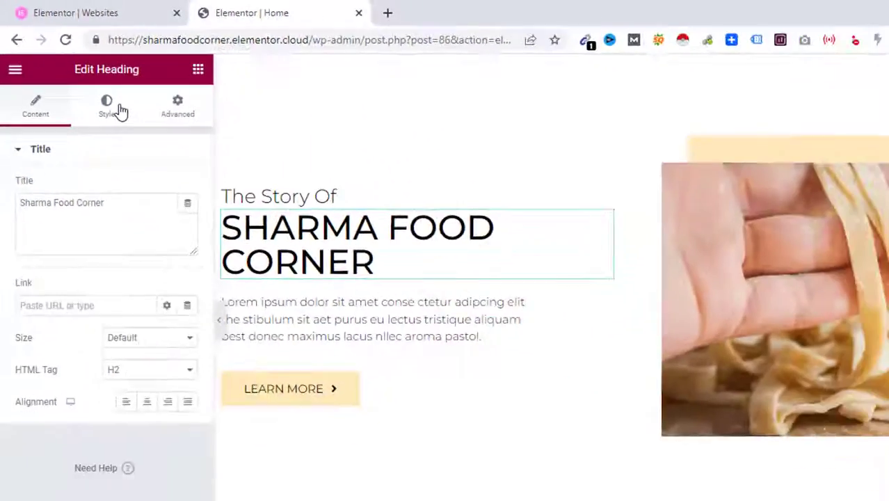
- Set the Sharma Food Corner heading's typography size to 35 px
left_click(120, 111)
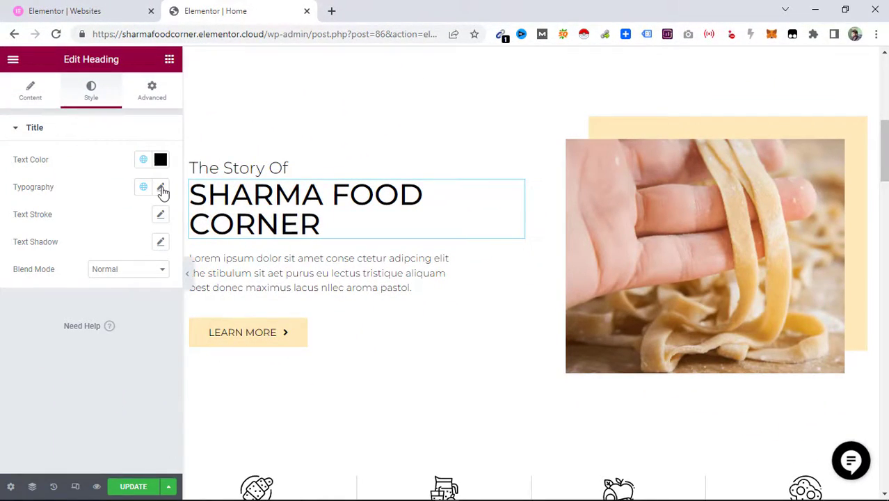
left_click(162, 193)
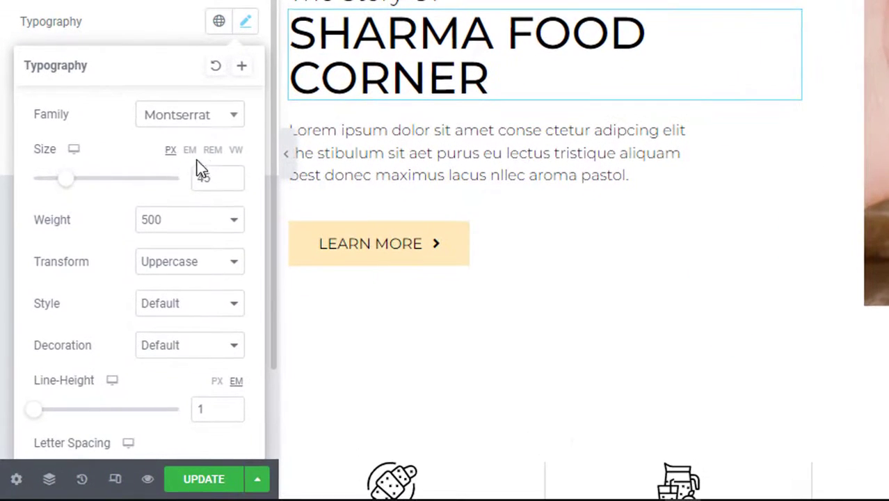
double_click(213, 175)
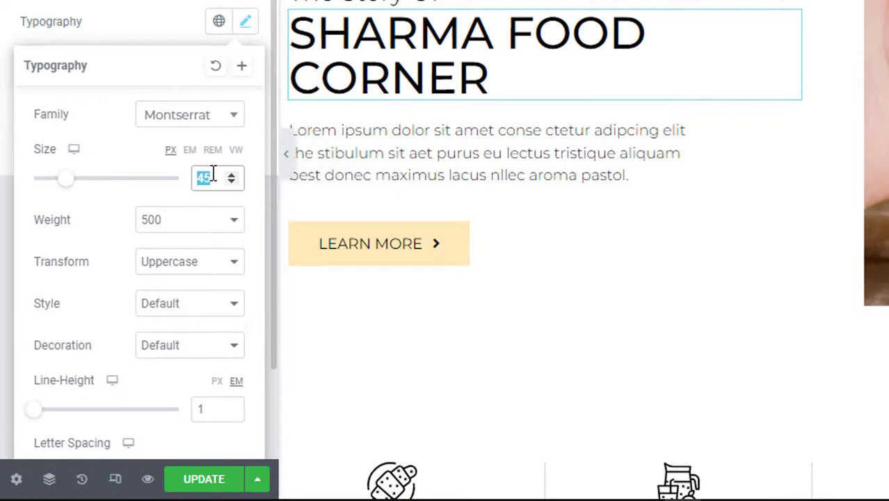
type("30")
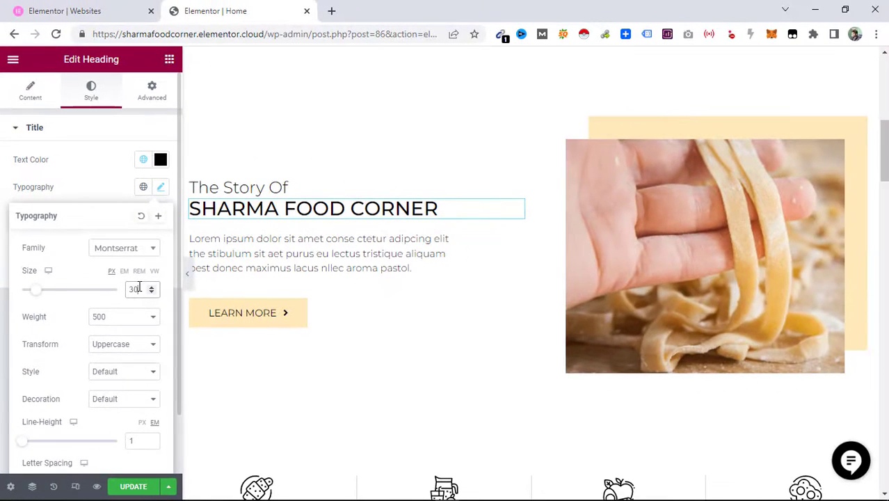
key("BackSpace")
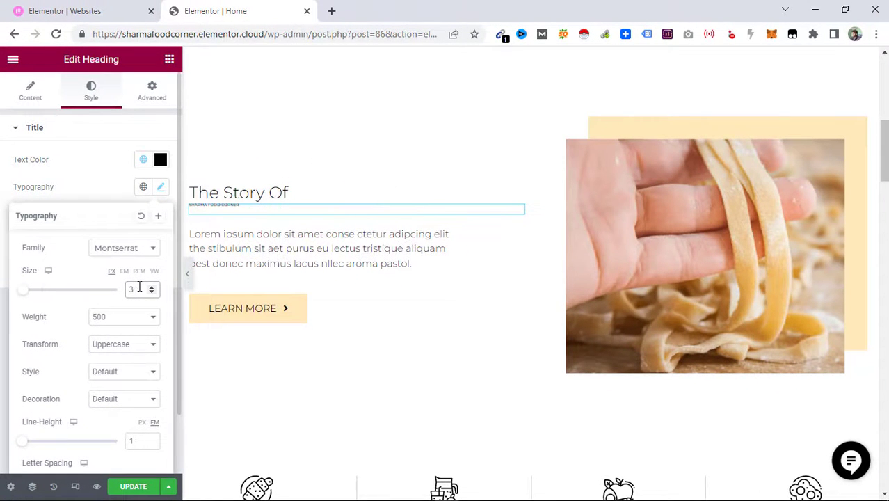
type("5")
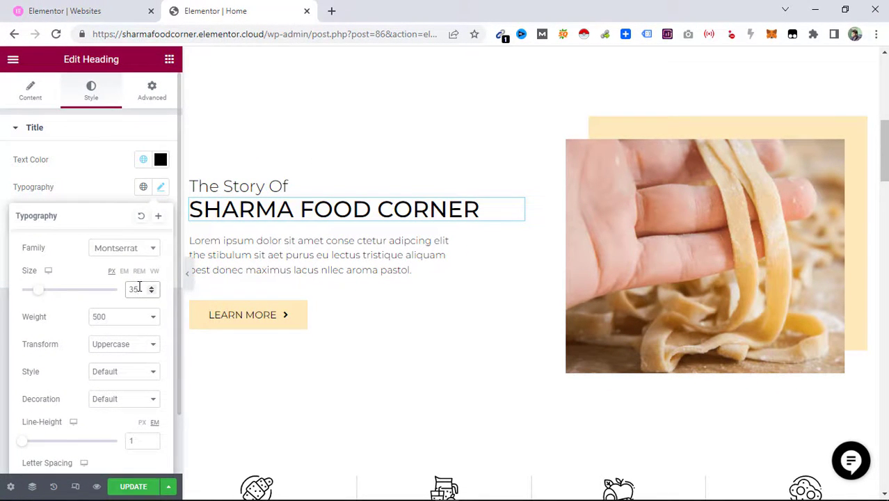
left_click(247, 250)
triple_click(247, 251)
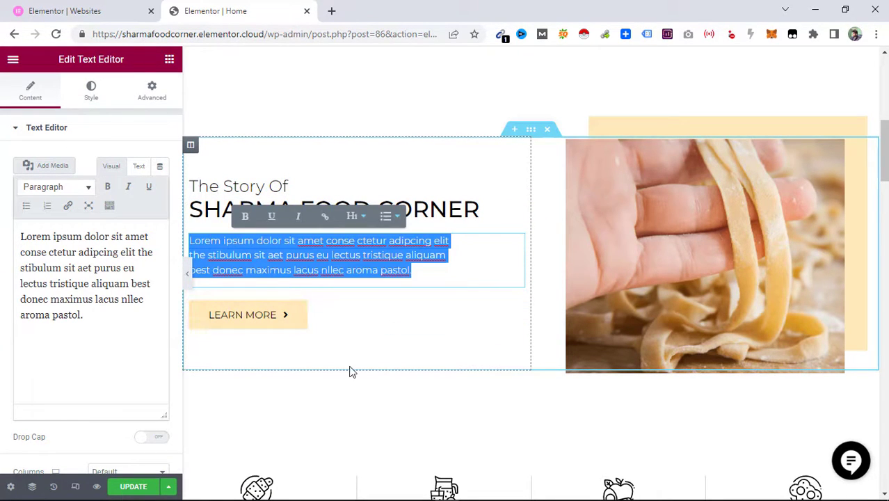
key("BackSpace")
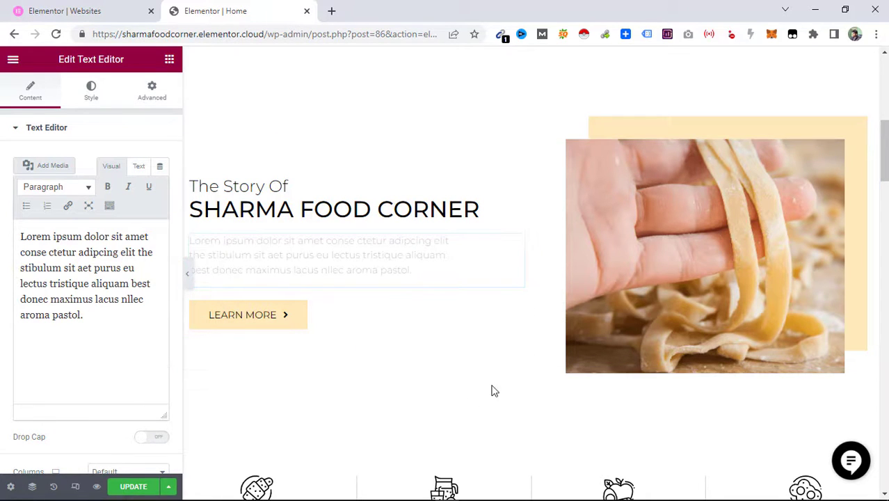
- Replace the pasta image in the story section with sharma-food.jpg, using "sharma-food-corner" as its alt text
left_click(680, 272)
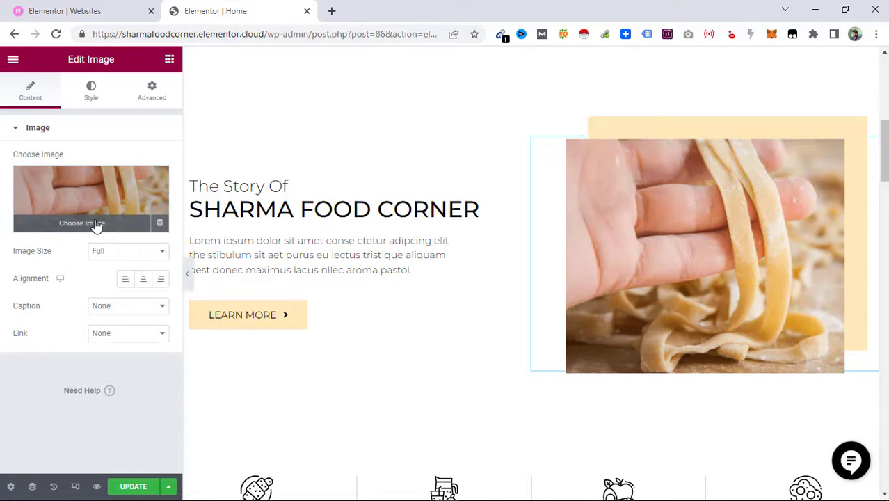
left_click(96, 223)
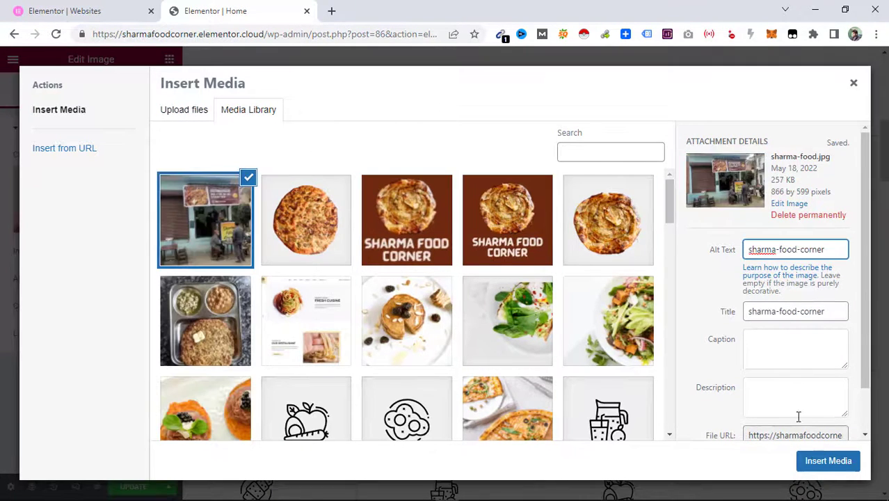
left_click(828, 461)
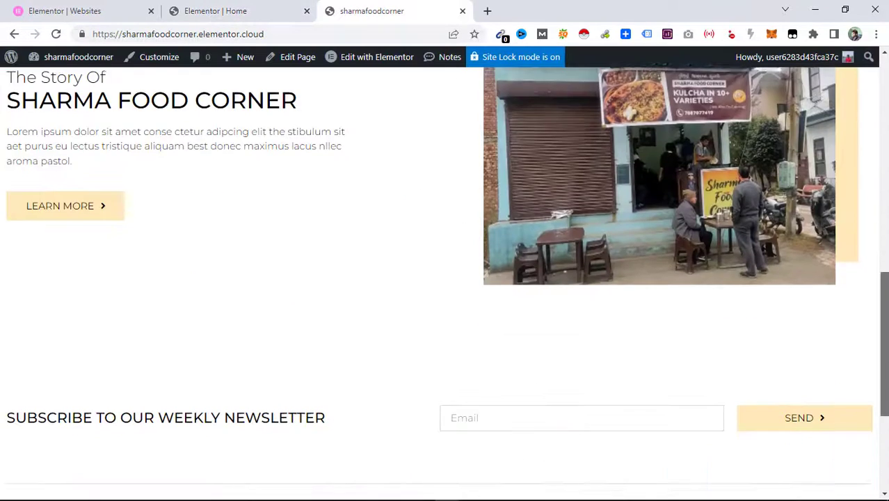
- Review the lower part of the live home page and open its Footer template in Elementor
scroll(445, 278, "down", 2)
scroll(445, 278, "down", 2)
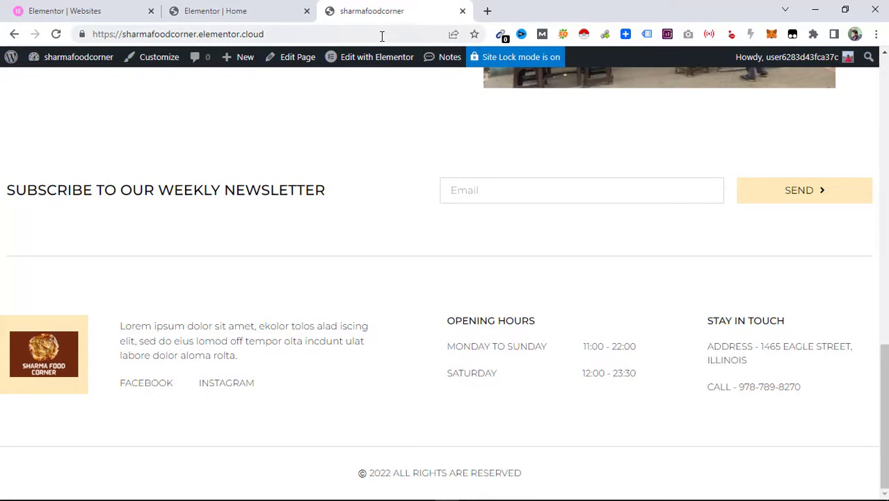
mouse_move(372, 60)
left_click_drag(370, 63, 350, 91)
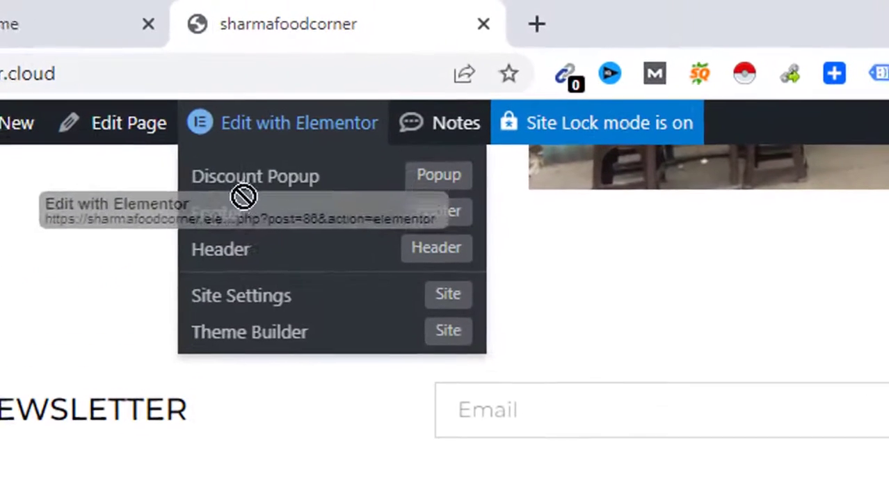
left_click_drag(243, 197, 228, 233)
left_click(228, 233)
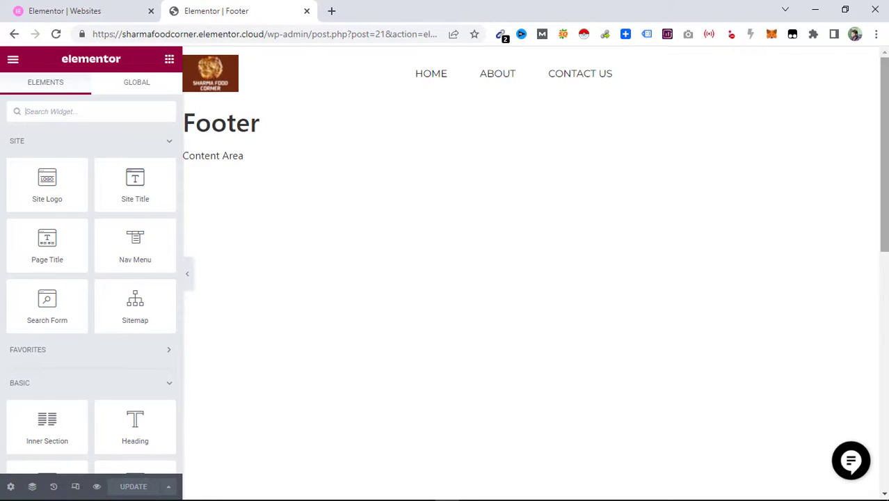
- Examine the footer's Saturday hours, description text and social links as editable elements
left_click_drag(878, 126, 880, 341)
left_click(625, 228)
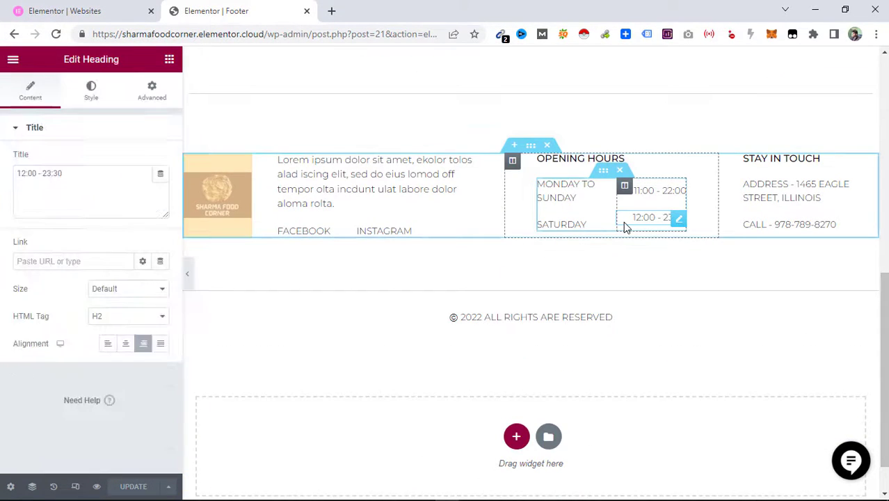
triple_click(390, 189)
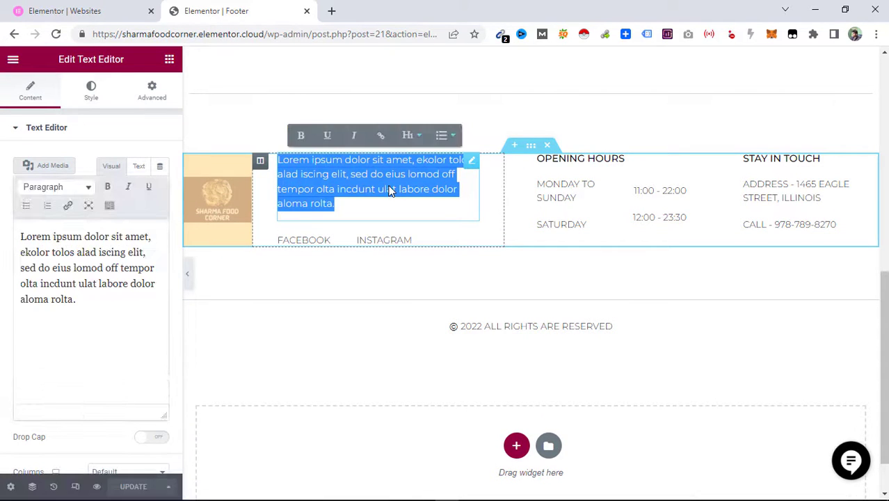
left_click(387, 240)
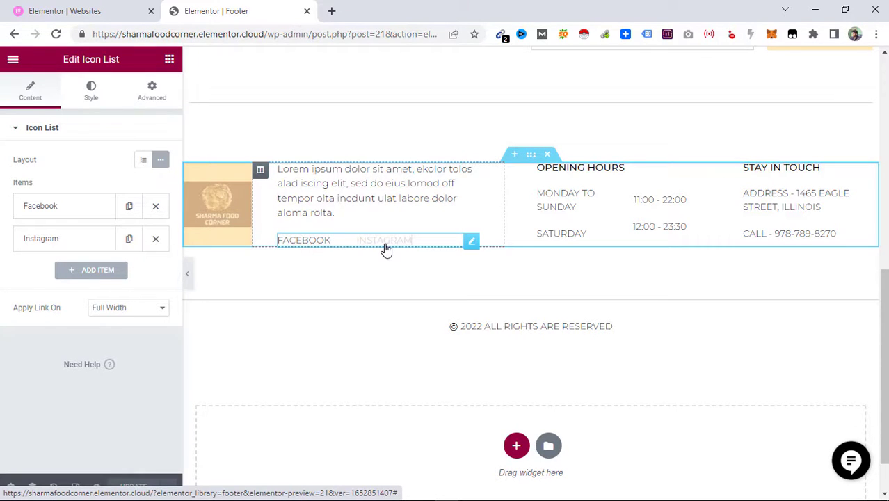
- Set the footer's Monday to Sunday opening hours to 08:30 - 16:00
left_click(582, 206)
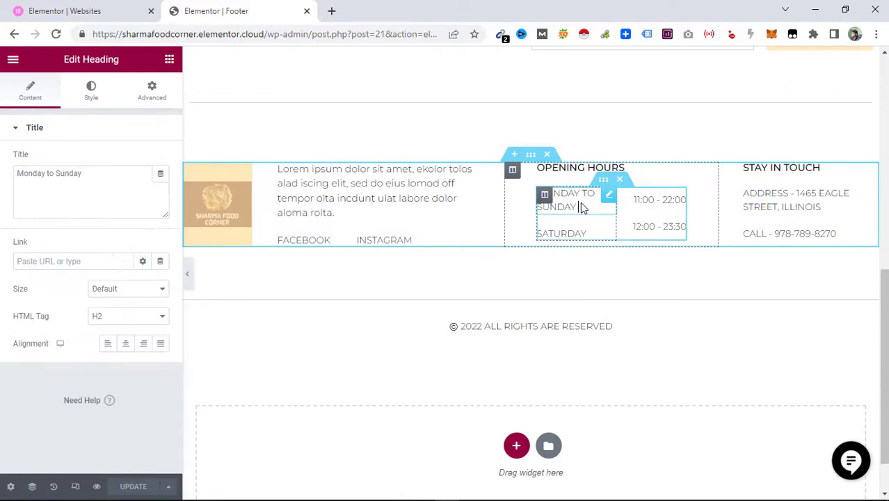
left_click(647, 200)
double_click(638, 199)
type("08")
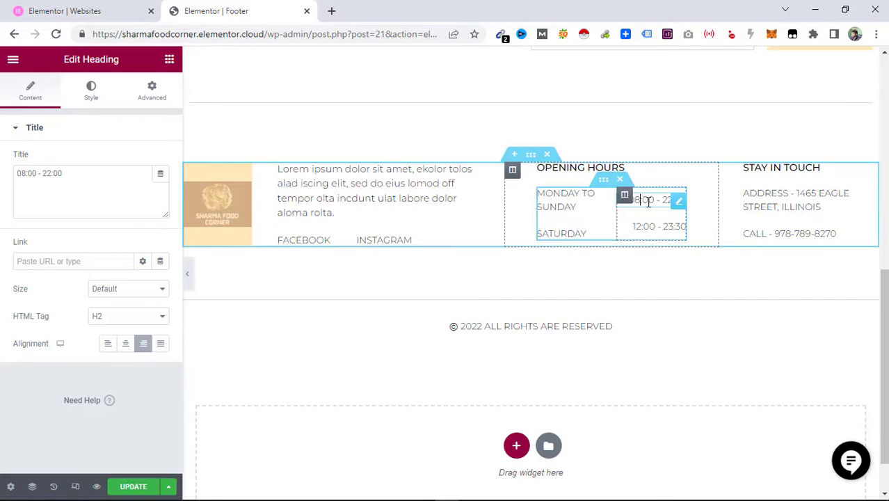
double_click(648, 200)
type("30")
double_click(668, 200)
type("16")
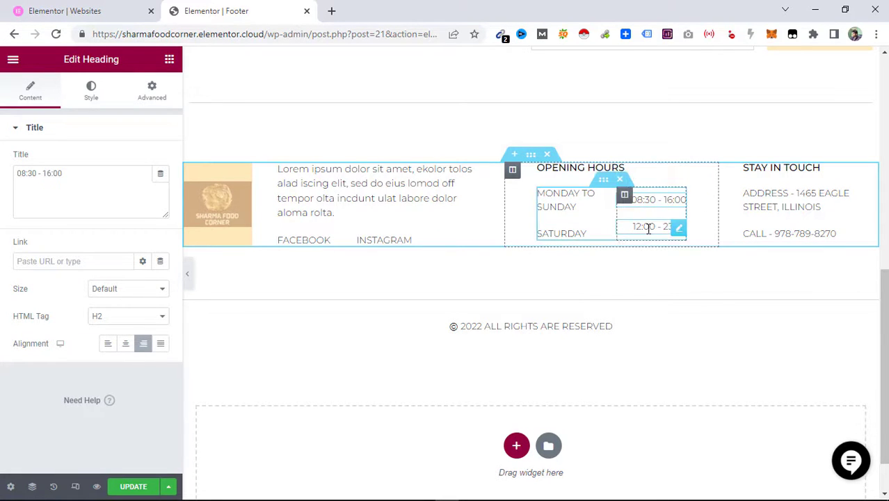
- Delete the Saturday label and its hours from the footer's opening hours
right_click(584, 233)
left_click(615, 417)
right_click(657, 217)
left_click(716, 406)
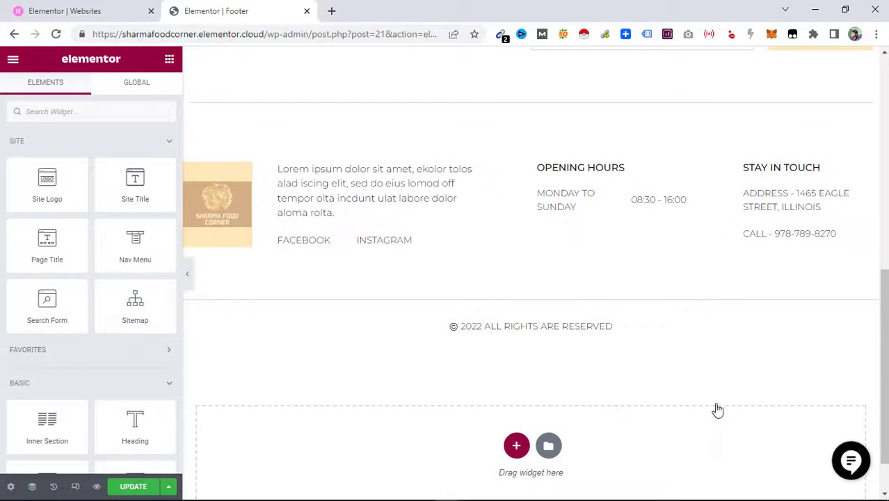
- Replace the address under Stay in Touch in the footer with the restaurant's full postal address
left_click(813, 209)
left_click_drag(821, 209, 744, 190)
type("Shop 5")
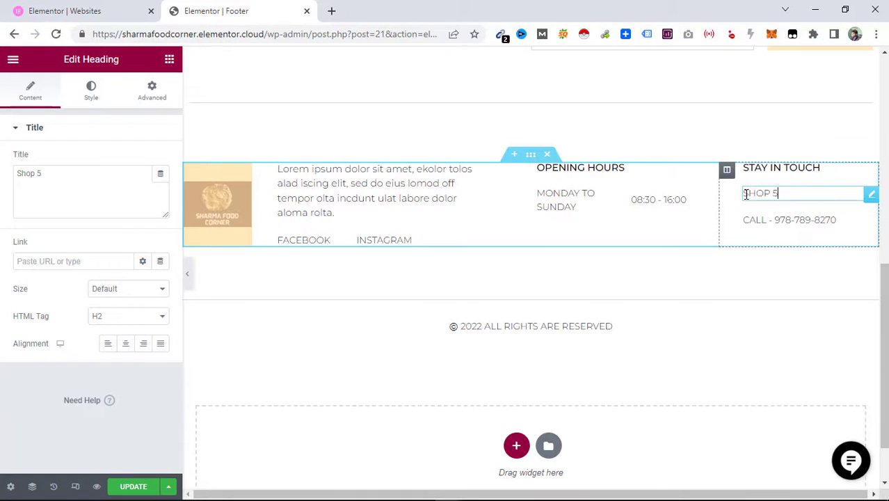
type(", Chand Avenue Sec")
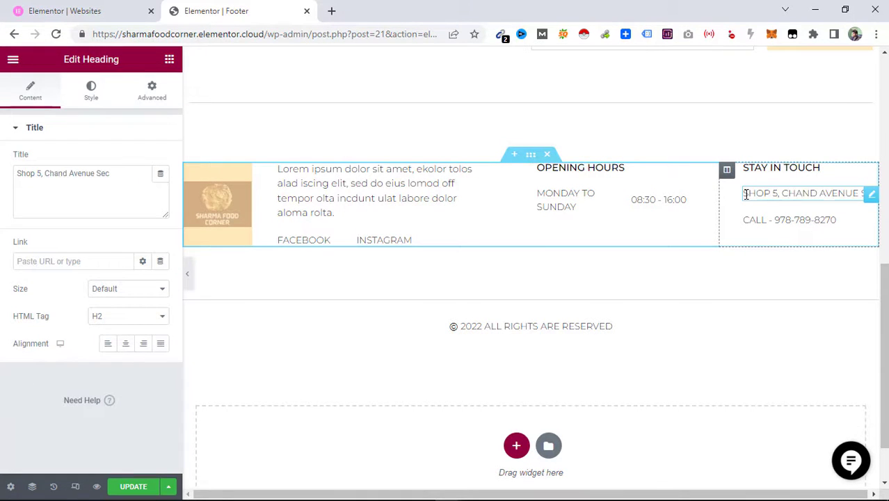
type("tor 2, FGC Road Amritsar")
left_click(791, 206)
type("FGC Road ")
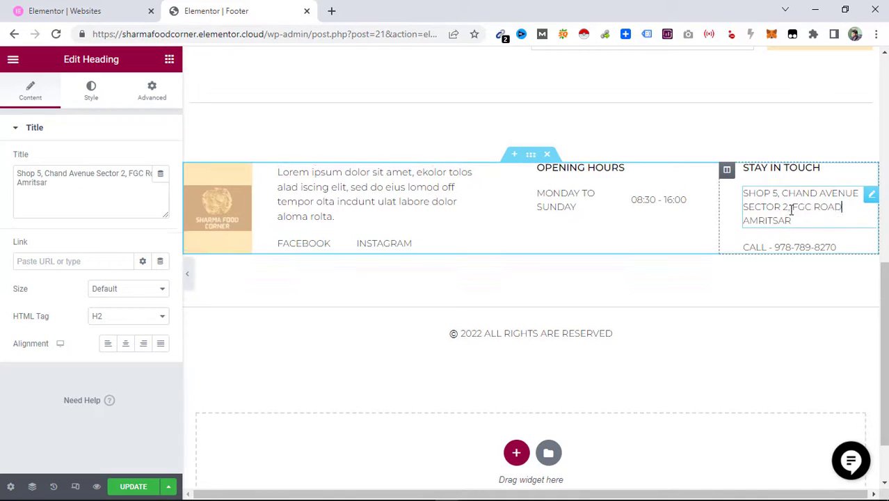
type(",")
- Replace the footer's call number with the restaurant's phone number and update the footer
left_click(792, 252)
key("Return")
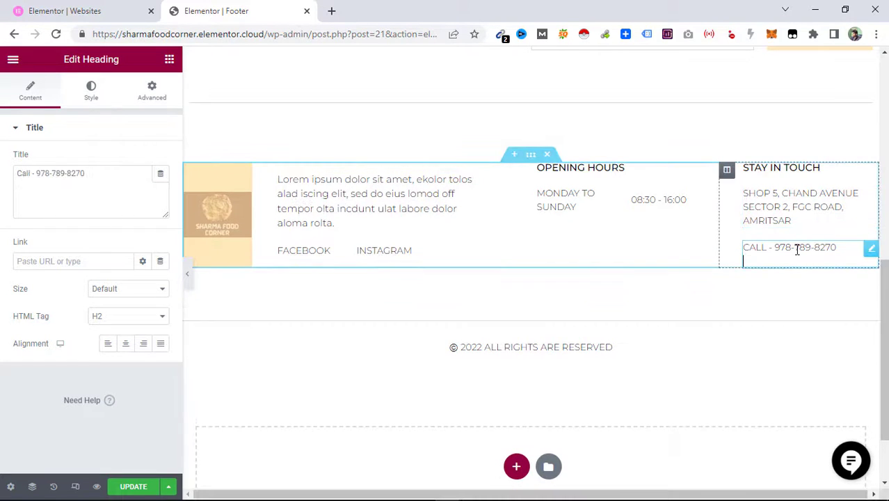
left_click_drag(773, 247, 839, 247)
key("ctrl+v")
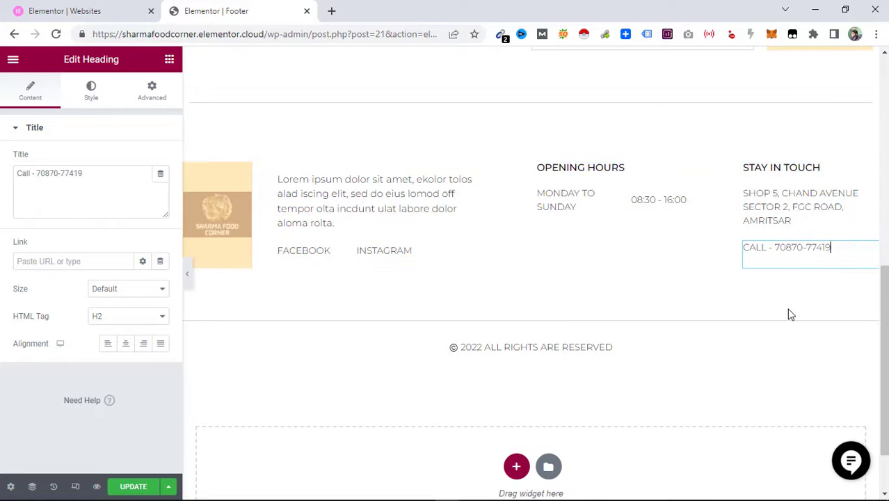
left_click(148, 490)
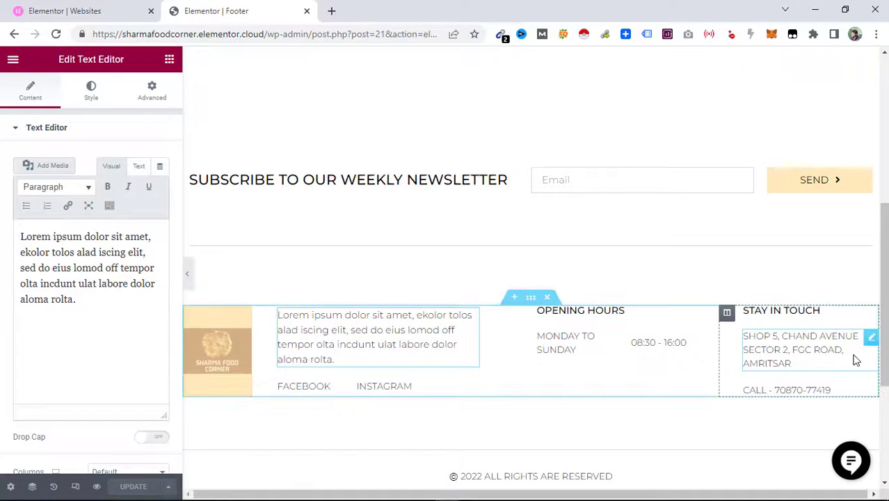
- Open the site's live home page from its base URL and review the customized page down to the story section
scroll(536, 278, "up", 3)
scroll(499, 97, "up", 3)
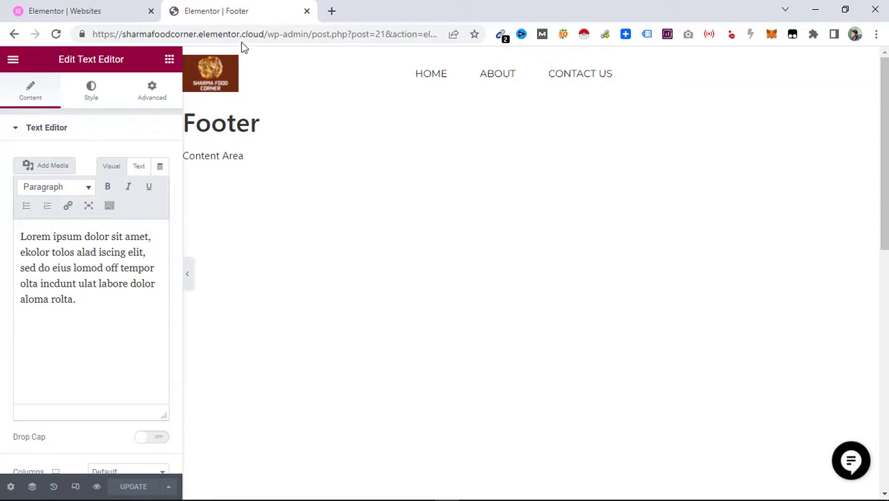
left_click_drag(265, 33, 96, 30)
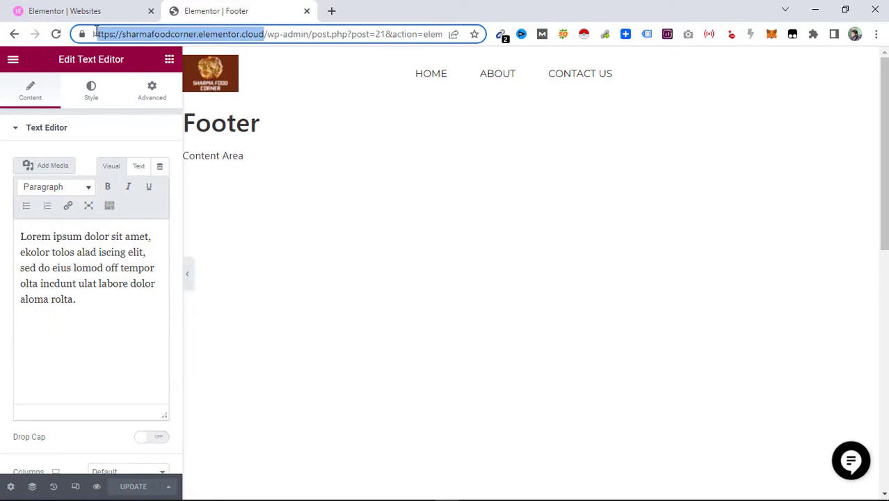
right_click(96, 30)
left_click(238, 151)
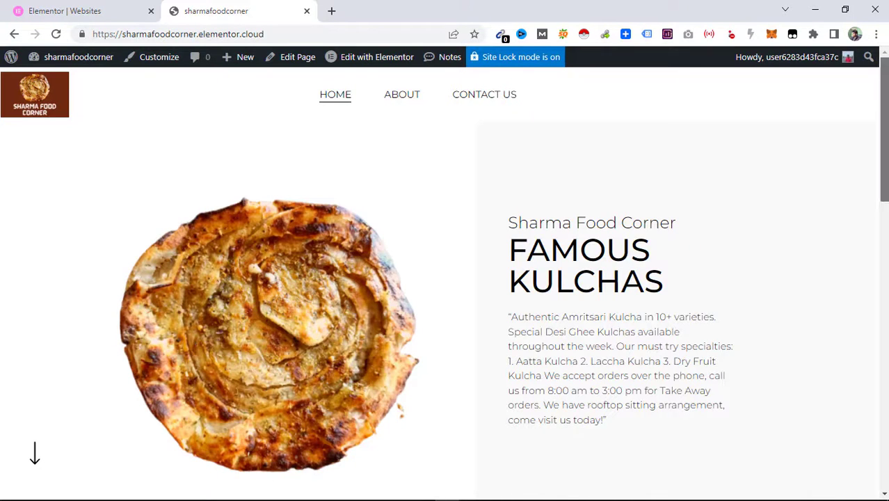
left_click_drag(884, 136, 886, 286)
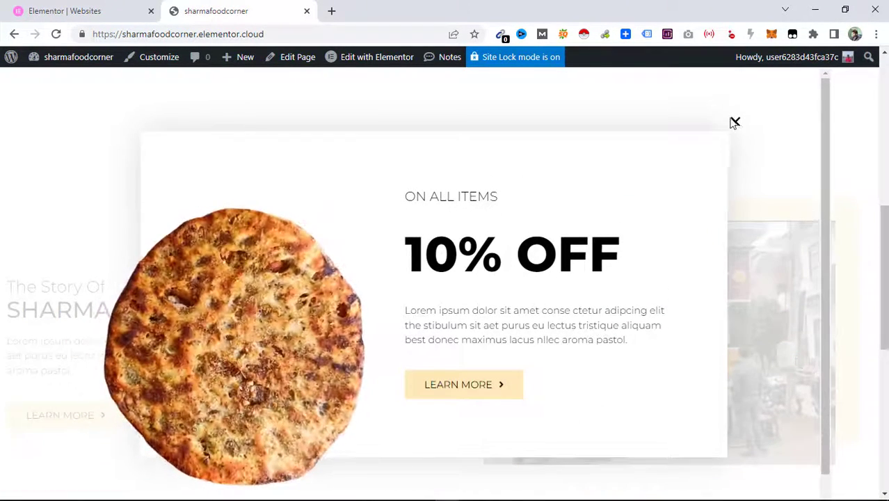
- Dismiss the discount popup and review the live home page from the story section down to the footer and back up
left_click(734, 125)
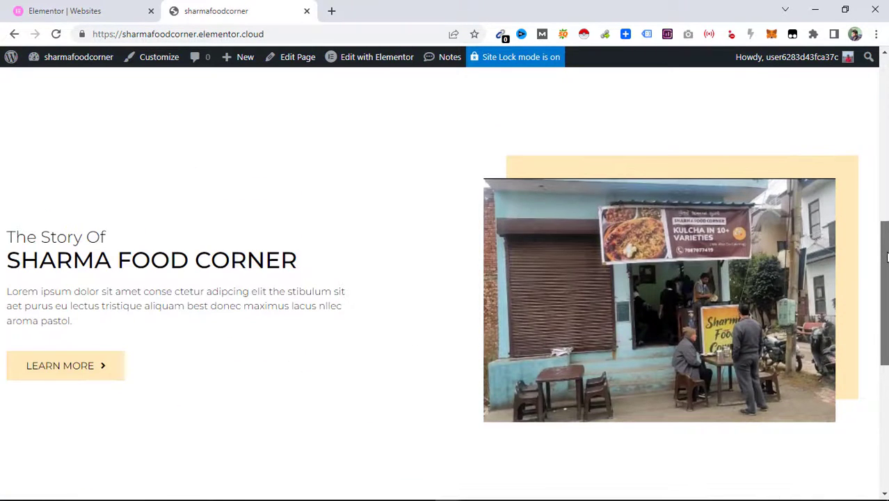
scroll(886, 259, "down", 3)
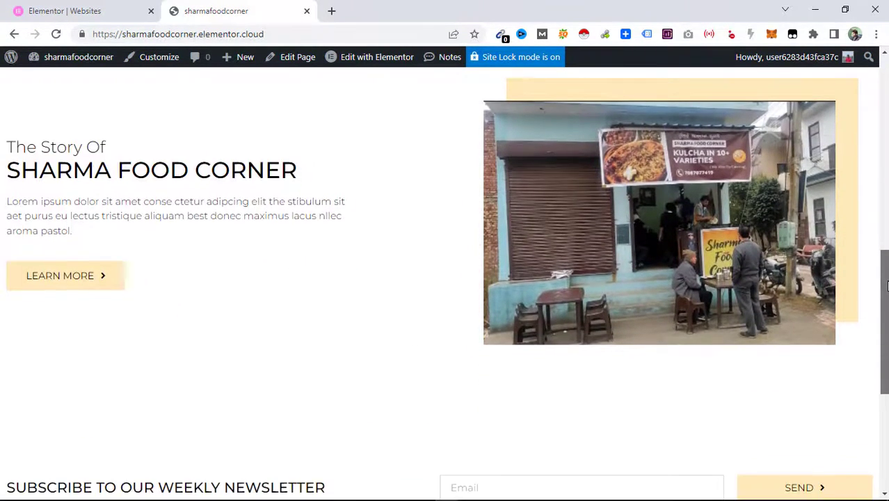
scroll(885, 314, "down", 3)
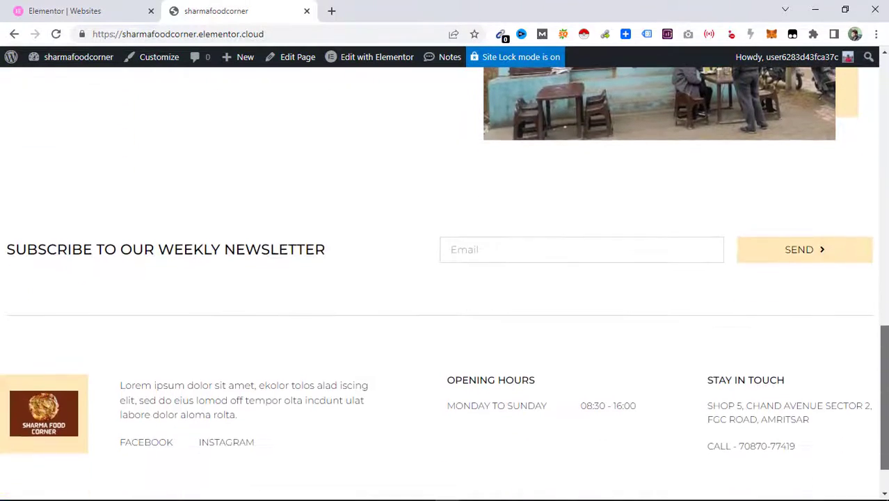
scroll(885, 315, "up", 2)
left_click_drag(885, 314, 871, 110)
scroll(867, 95, "up", 1)
scroll(868, 95, "down", 2)
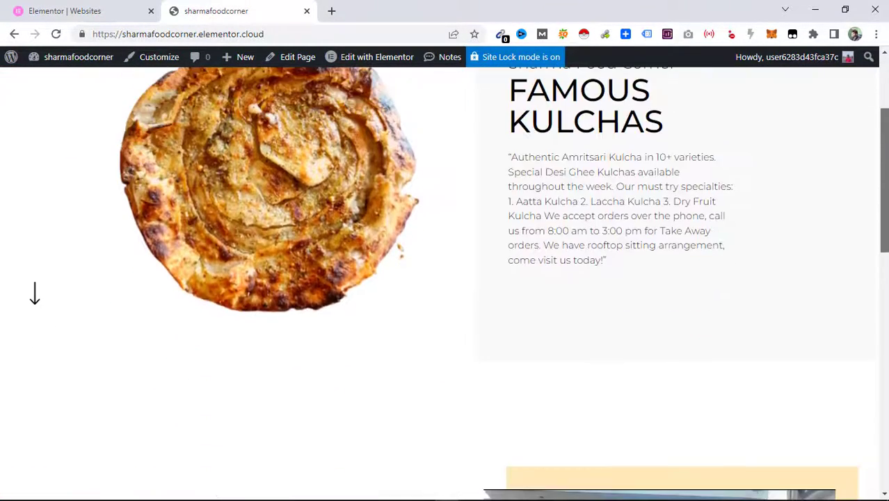
scroll(459, 278, "down", 4)
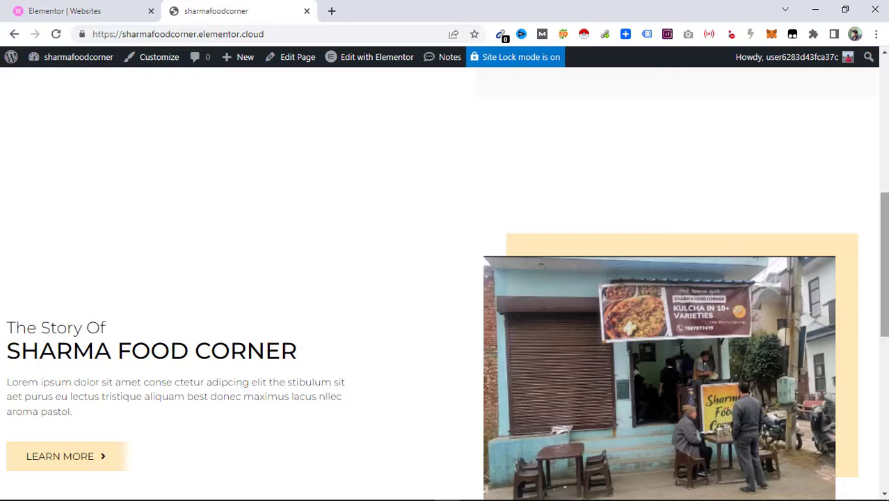
scroll(444, 283, "down", 7)
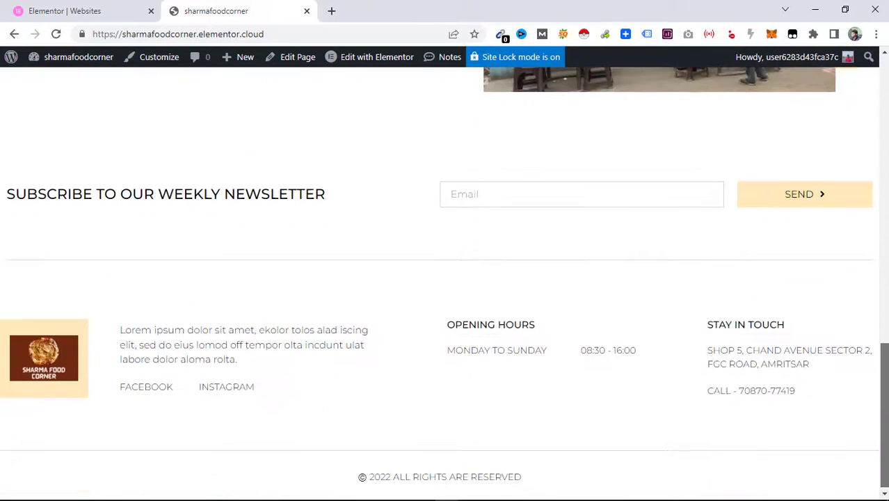
scroll(444, 284, "up", 15)
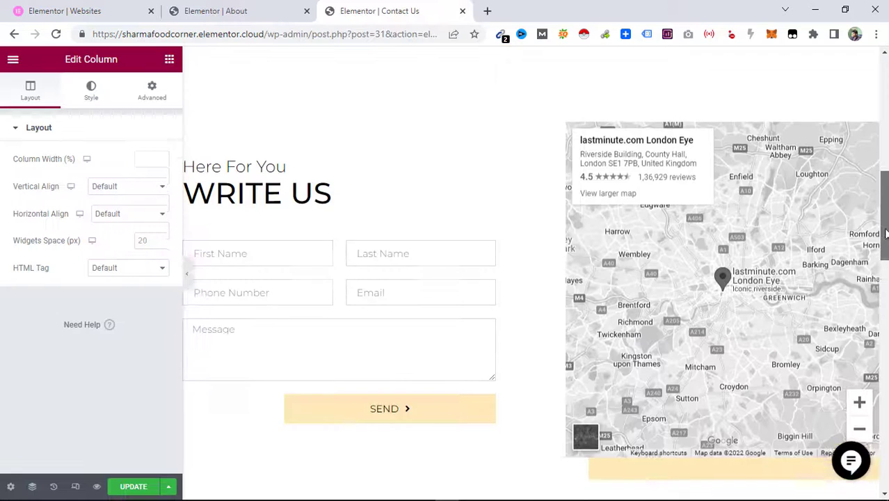
- Open the Write Us form on the Contact Us page for editing and expand its email notification settings
scroll(393, 242, "down", 1)
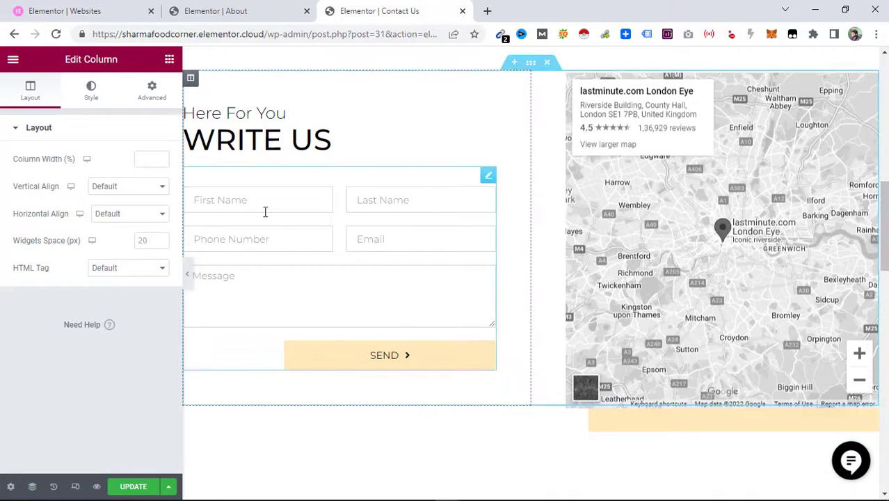
left_click(270, 191)
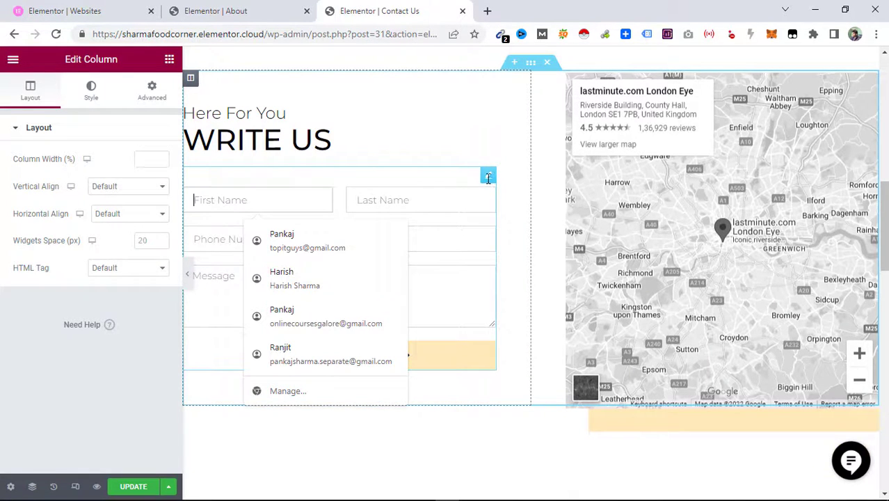
left_click(488, 178)
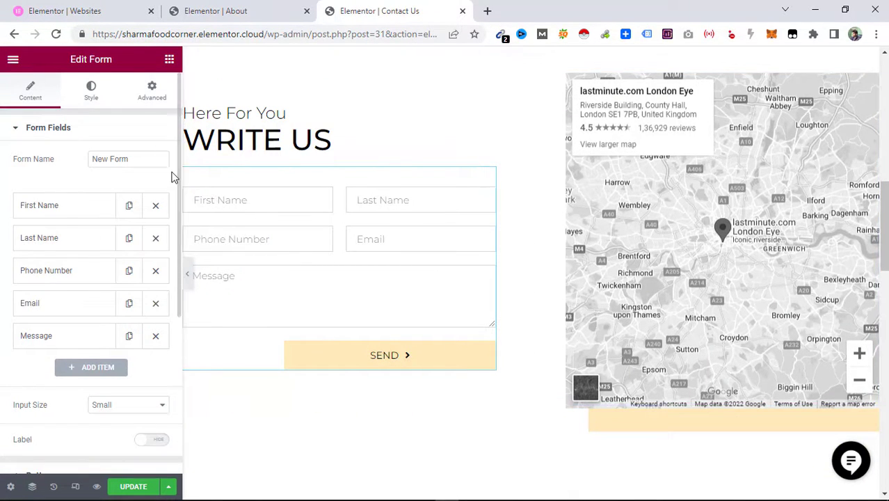
scroll(180, 210, "down", 1)
scroll(173, 258, "down", 5)
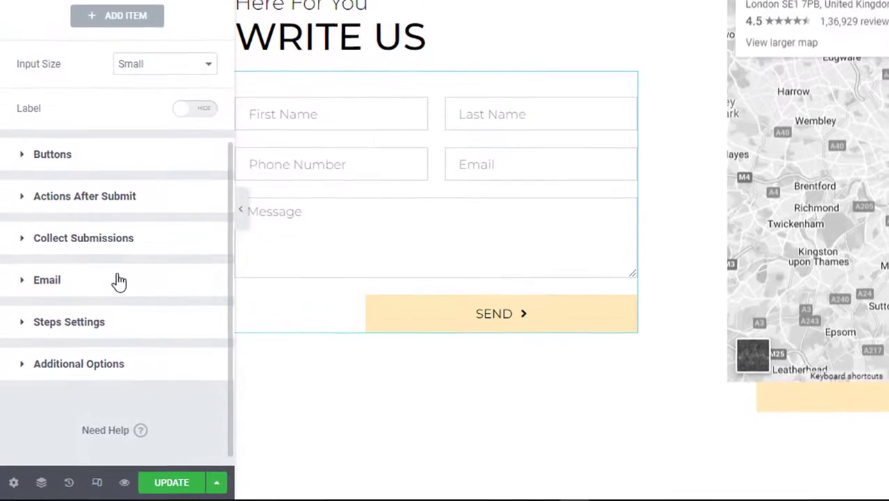
left_click(101, 313)
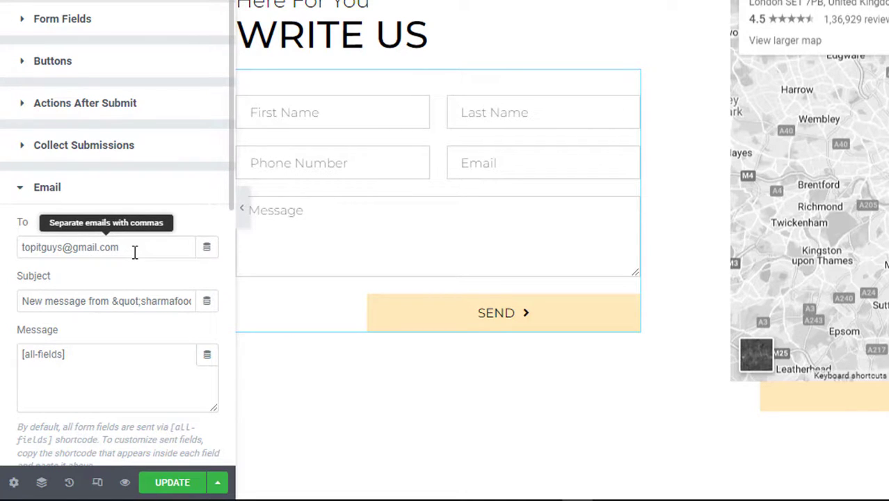
- Add a second recipient e-mail address, separated by a comma, to the form's notification recipients and update the page
left_click_drag(130, 252, 18, 252)
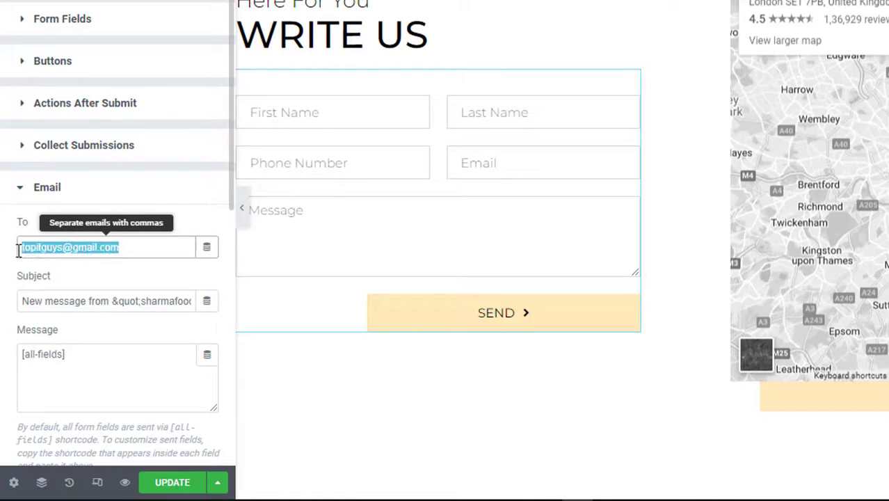
left_click(140, 248)
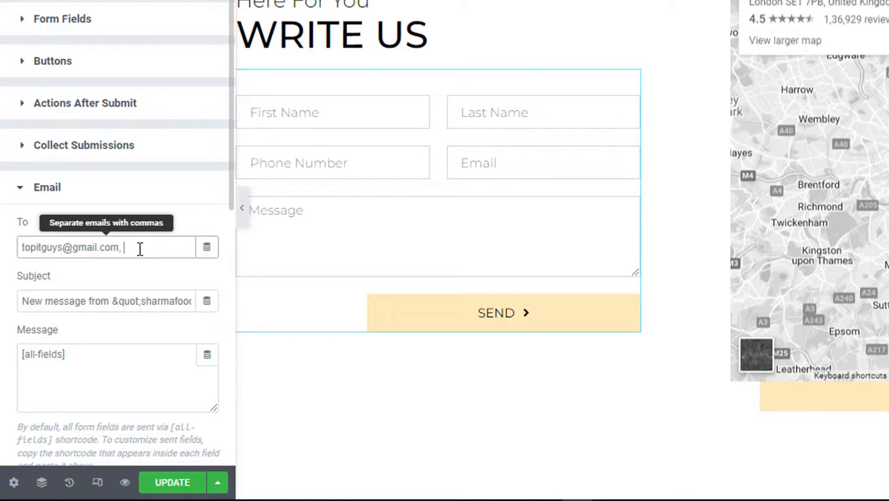
key("ctrl+v")
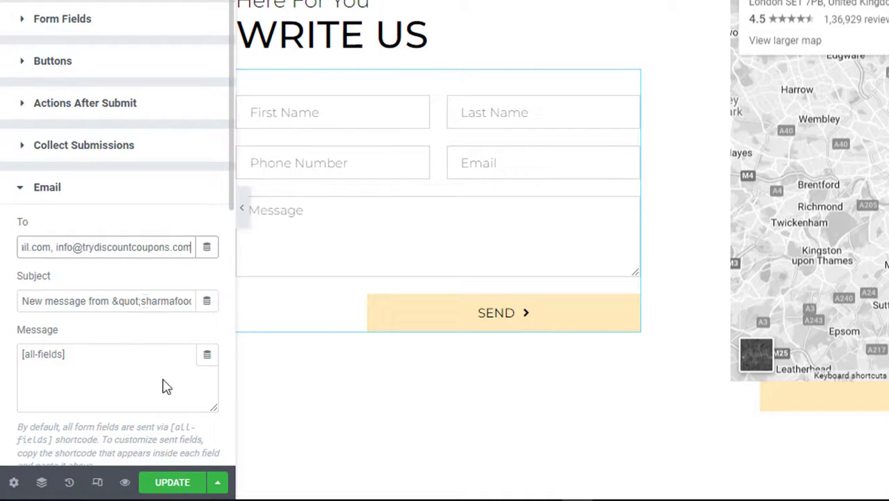
left_click(169, 487)
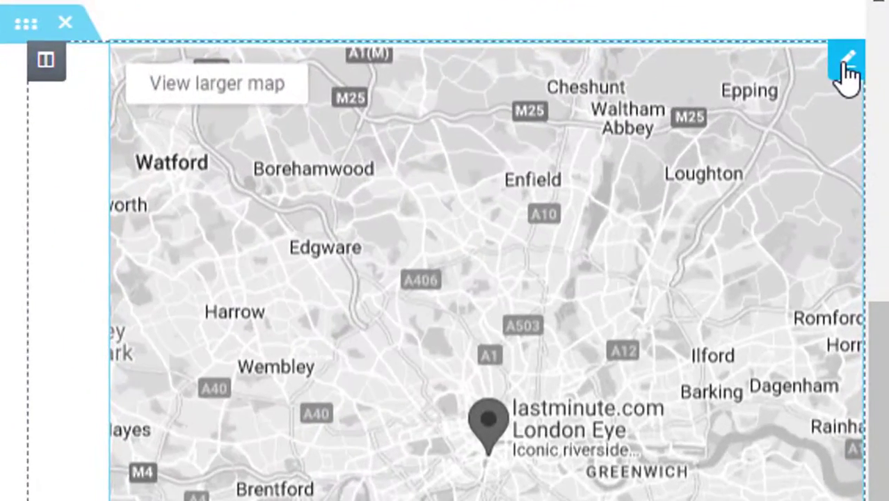
- Replace the Contact Us map's location with Sharma Food Corner's full address copied from its Google Maps directions
left_click(847, 59)
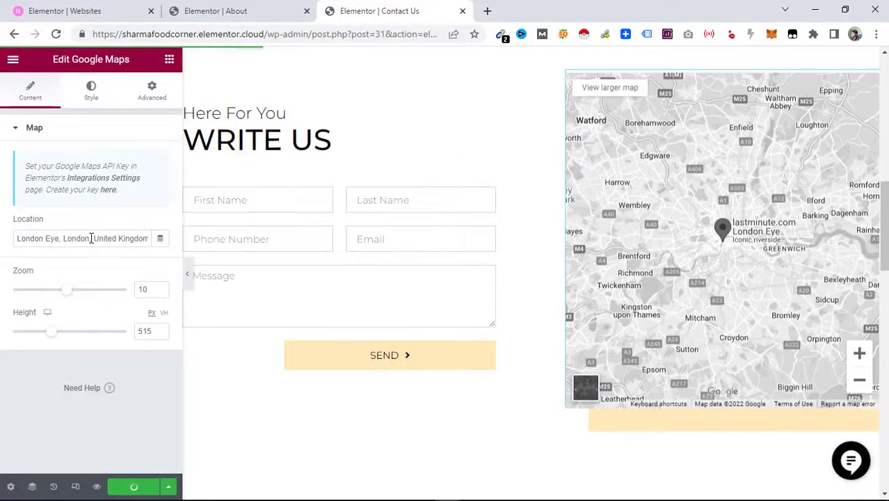
triple_click(92, 238)
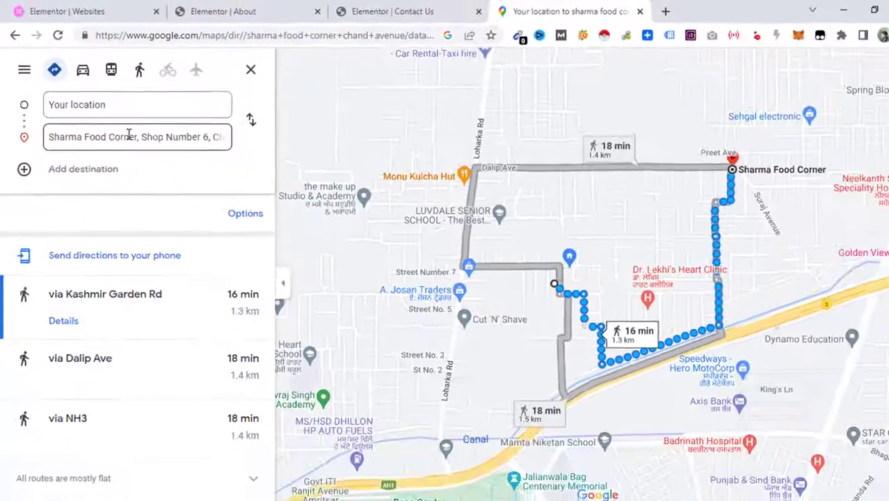
left_click(168, 176)
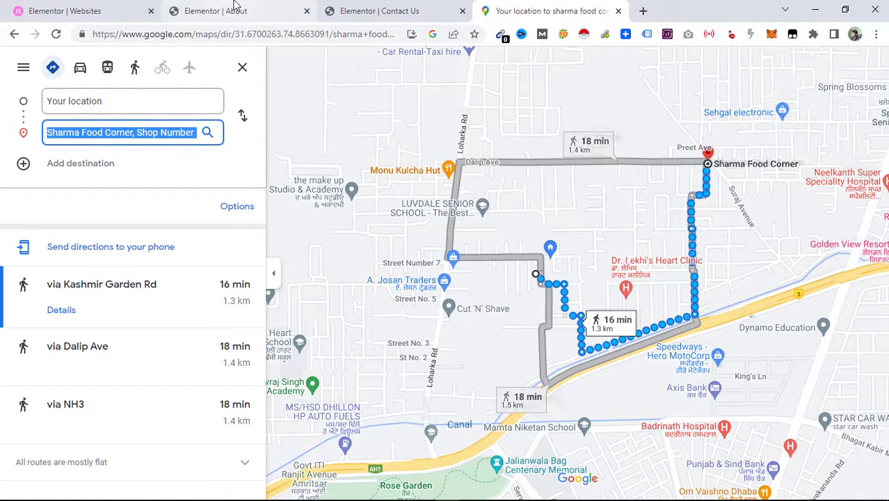
left_click(352, 8)
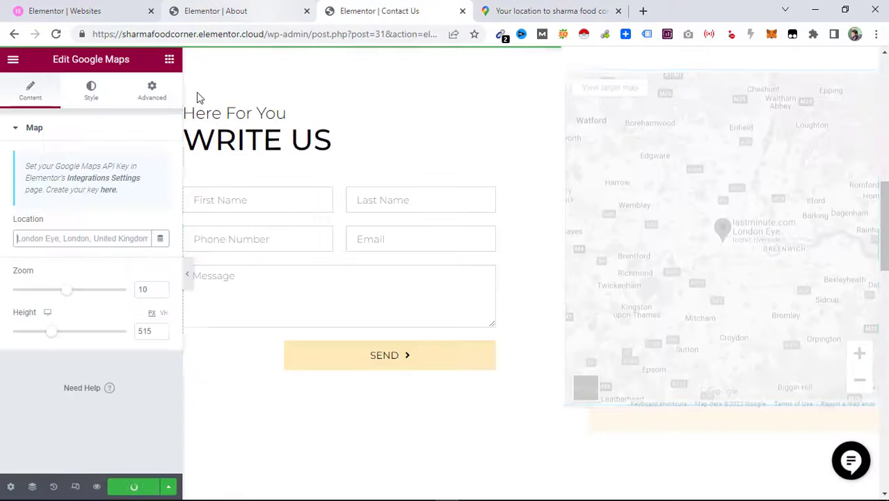
left_click(113, 237)
type("Churian Rd, Amritsar, Punjab 143008")
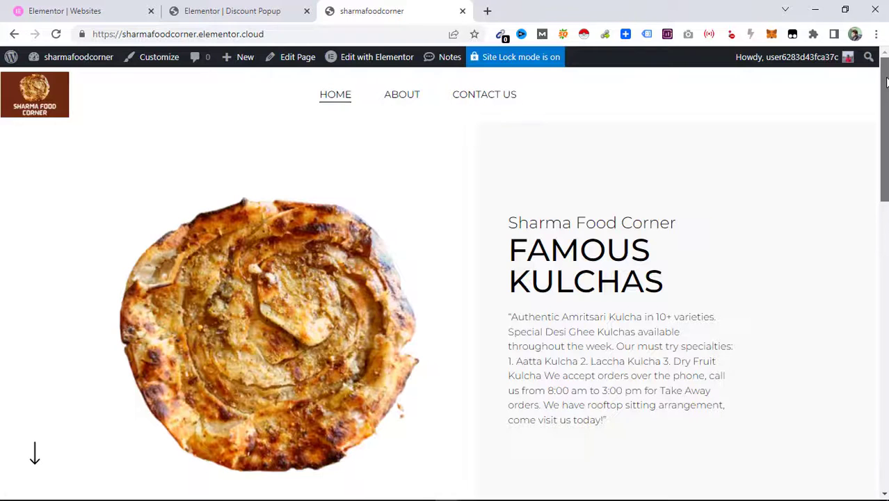
- Review the live home page from the Famous Kulchas section through the story and newsletter to the footer, then return to the header
scroll(878, 174, "down", 4)
left_click_drag(879, 174, 878, 271)
mouse_move(245, 59)
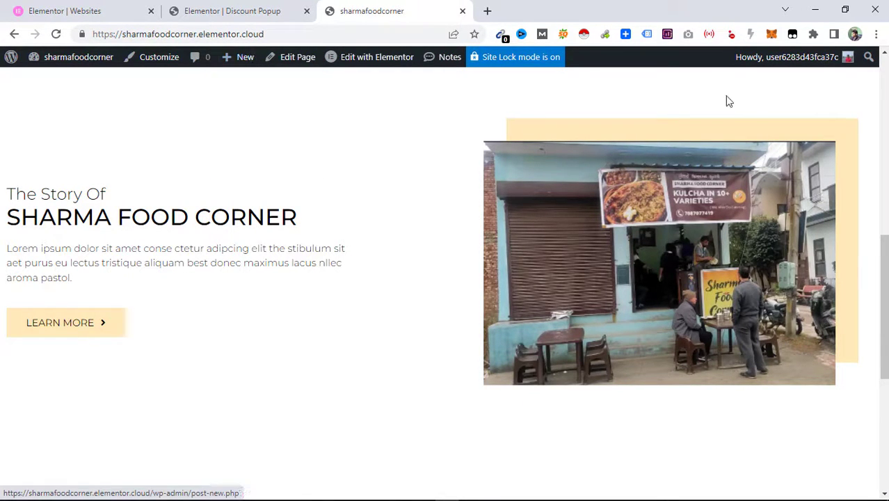
left_click_drag(887, 311, 885, 447)
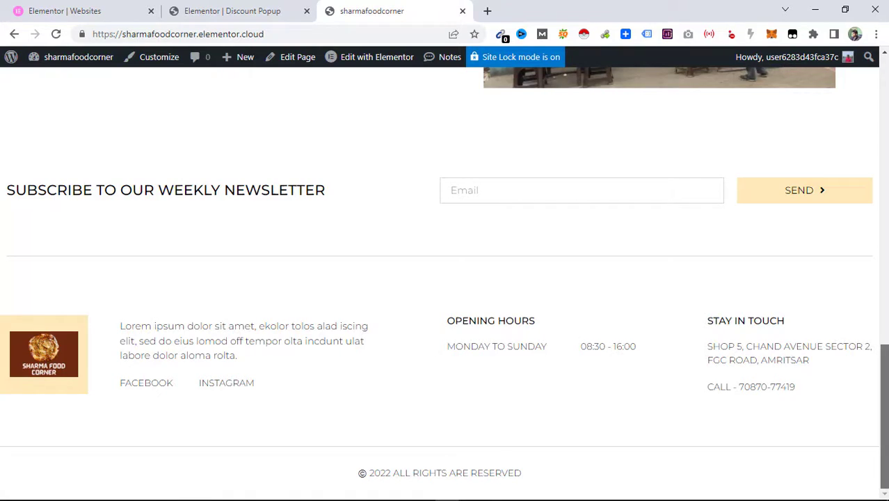
left_click_drag(869, 416, 883, 62)
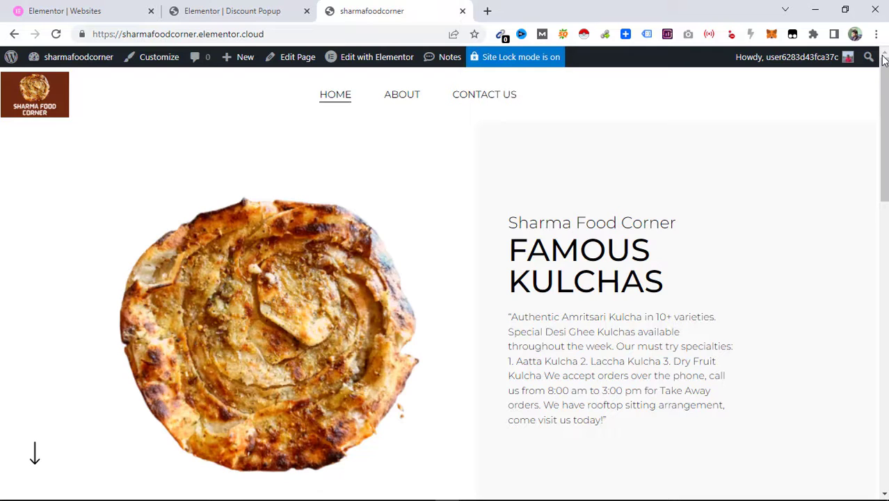
- Open the sharmafoodcorner management page from the Elementor websites dashboard and review its domain and Site Lock settings
left_click(27, 5)
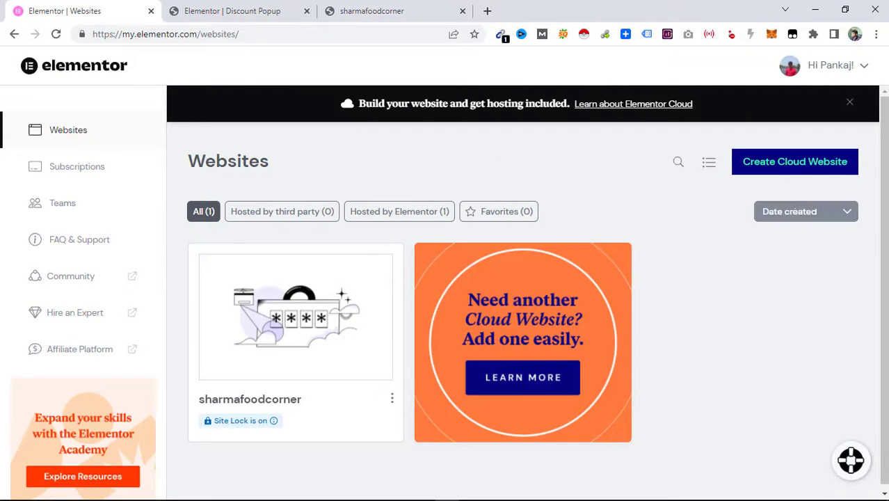
mouse_move(281, 345)
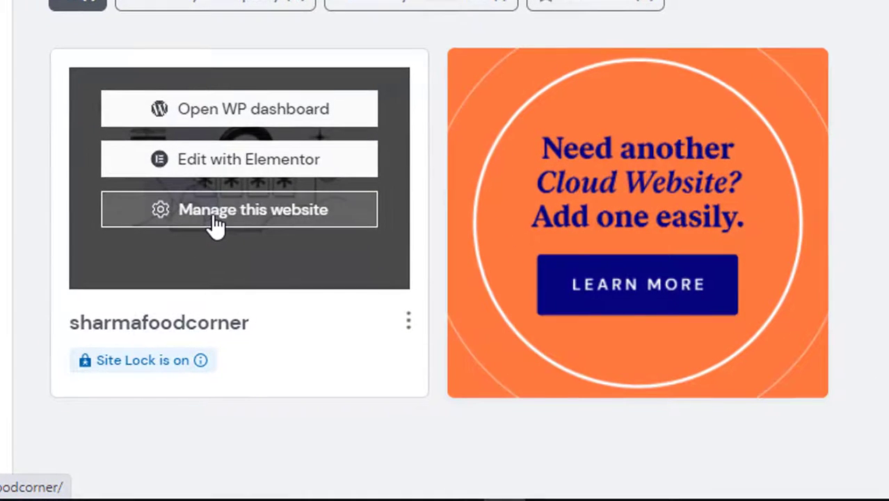
left_click(217, 221)
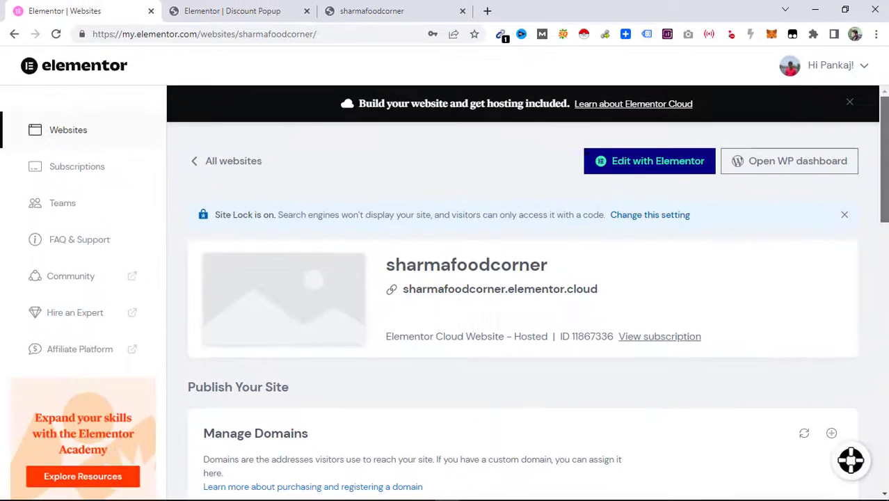
scroll(521, 313, "down", 1)
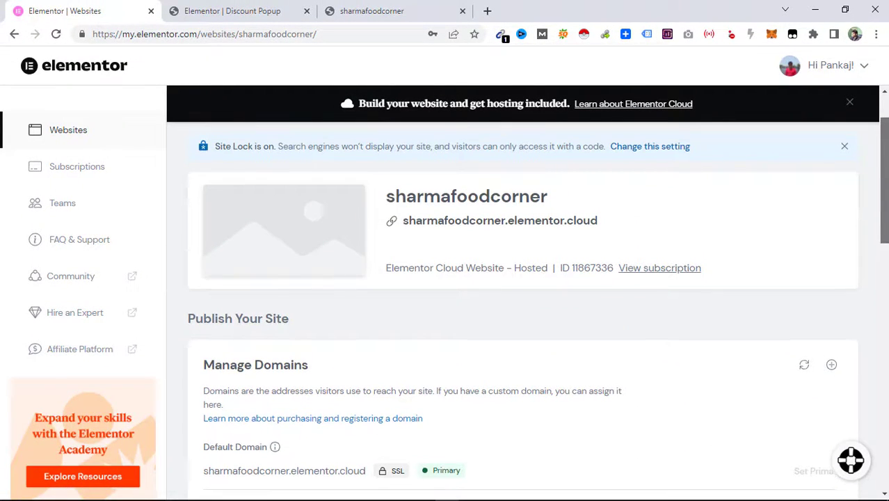
scroll(521, 313, "down", 1)
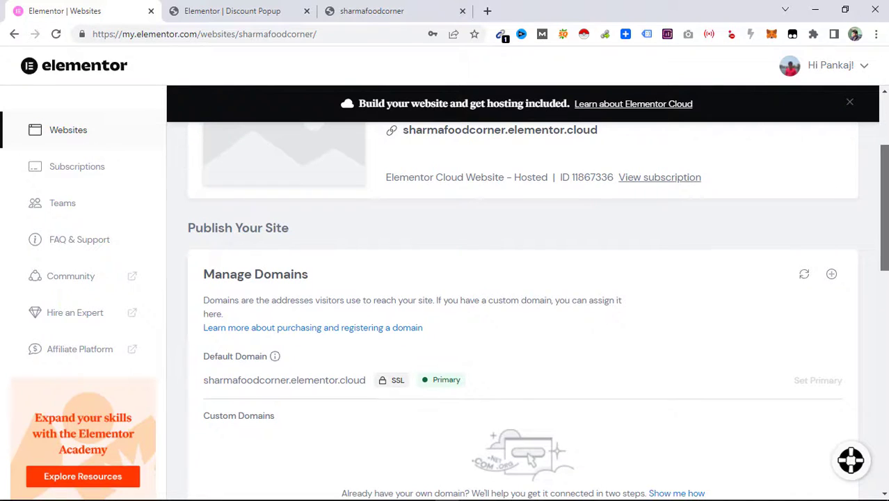
scroll(522, 313, "down", 3)
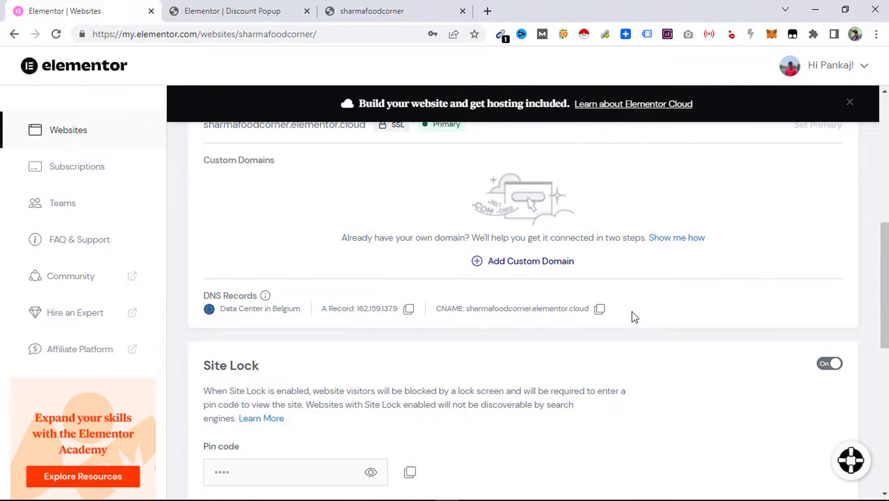
scroll(887, 315, "down", 2)
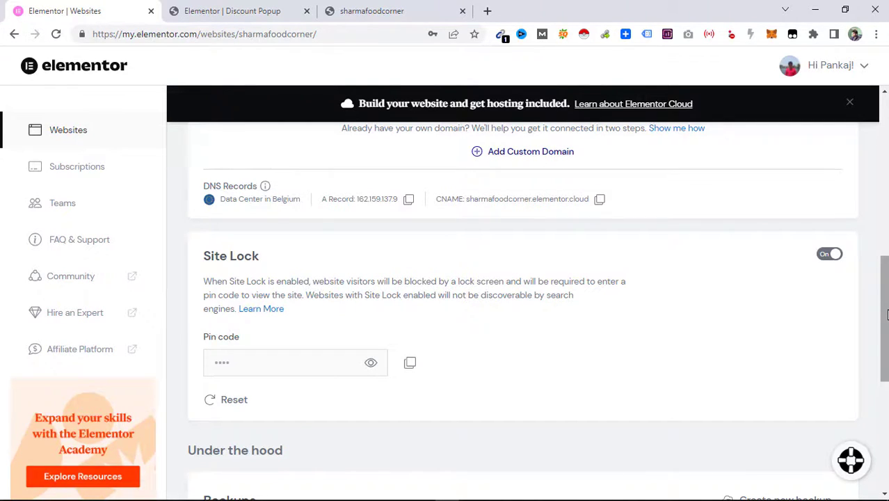
- Examine the Manage Domains section, highlighting the A record and the CNAME under DNS Records
left_click_drag(885, 314, 886, 220)
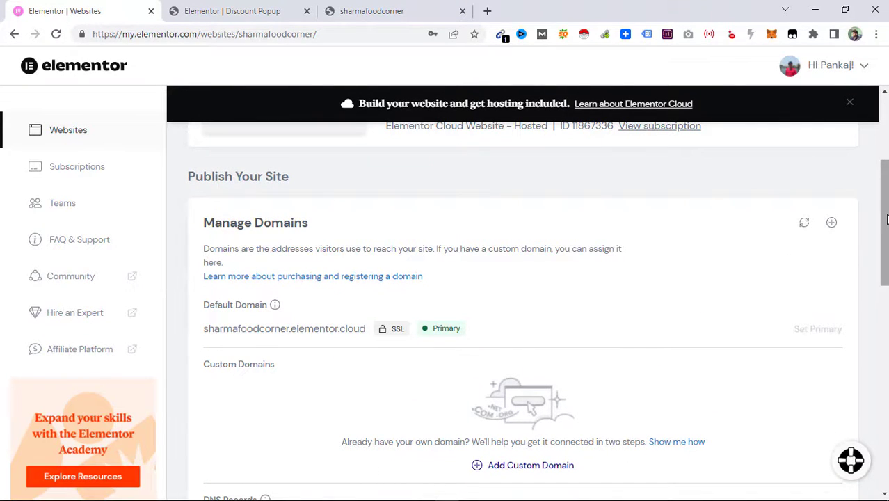
left_click_drag(885, 220, 885, 274)
left_click_drag(323, 333, 361, 332)
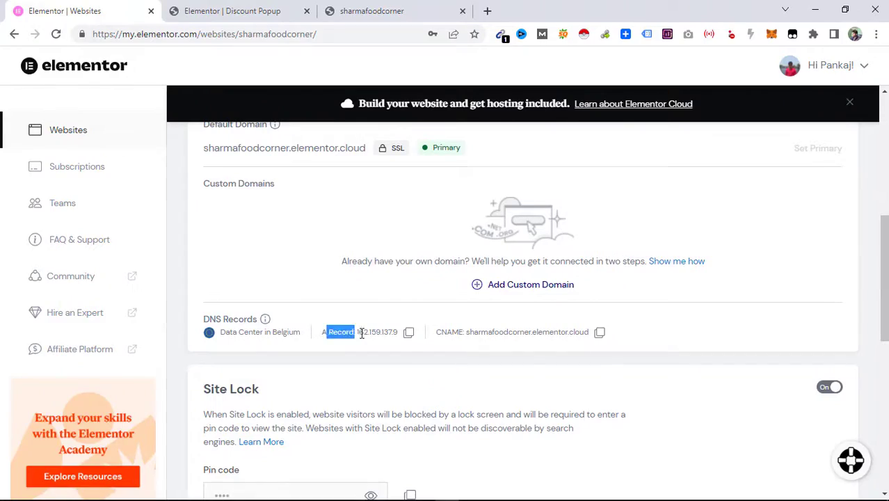
left_click_drag(450, 333, 527, 344)
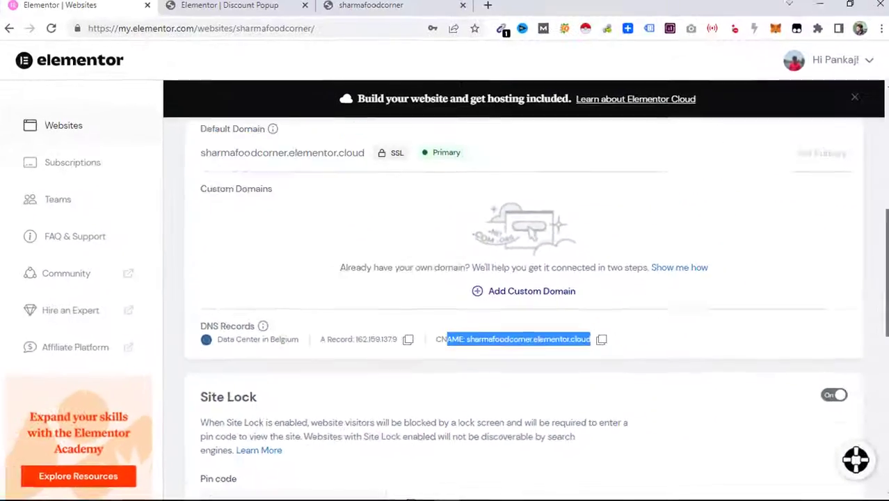
left_click_drag(885, 271, 885, 240)
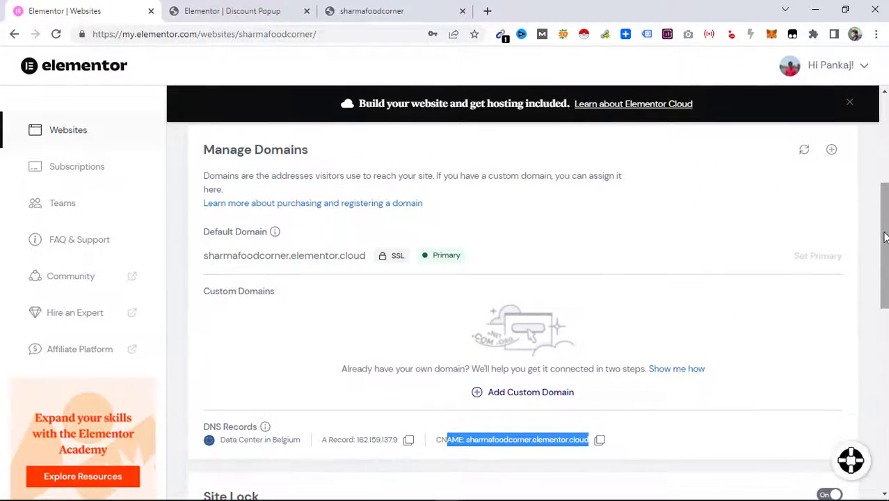
left_click(510, 394)
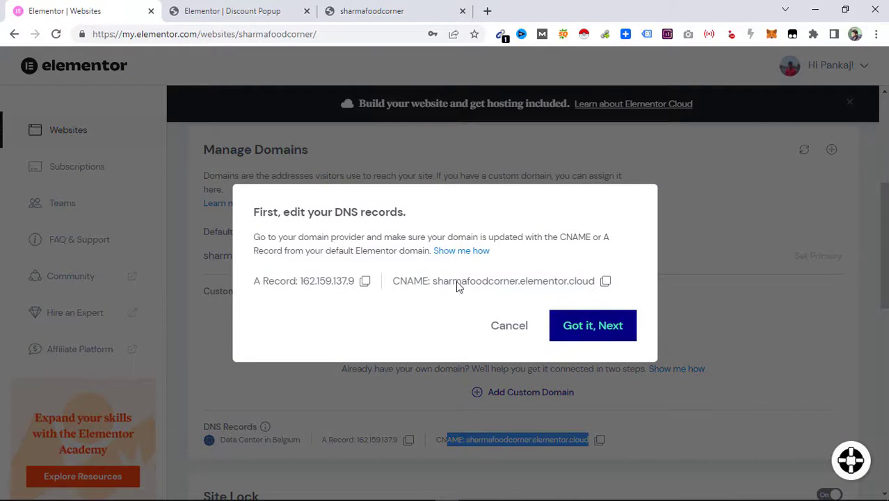
left_click(598, 332)
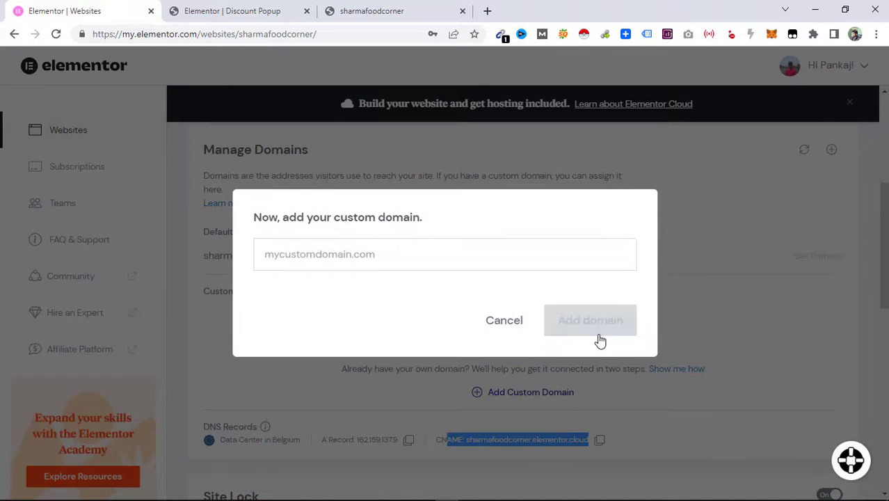
left_click(323, 259)
type("shsarms")
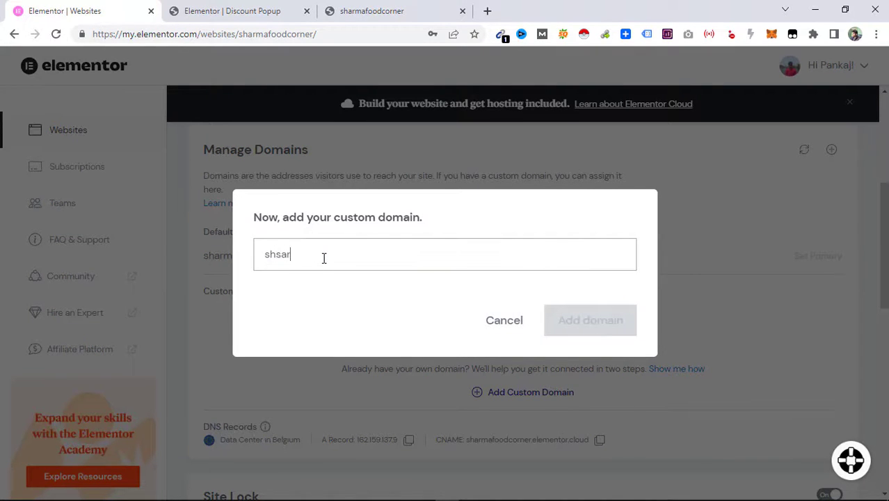
key("BackSpace")
key("BackSpace")
key("BackSpace")
key("BackSpace")
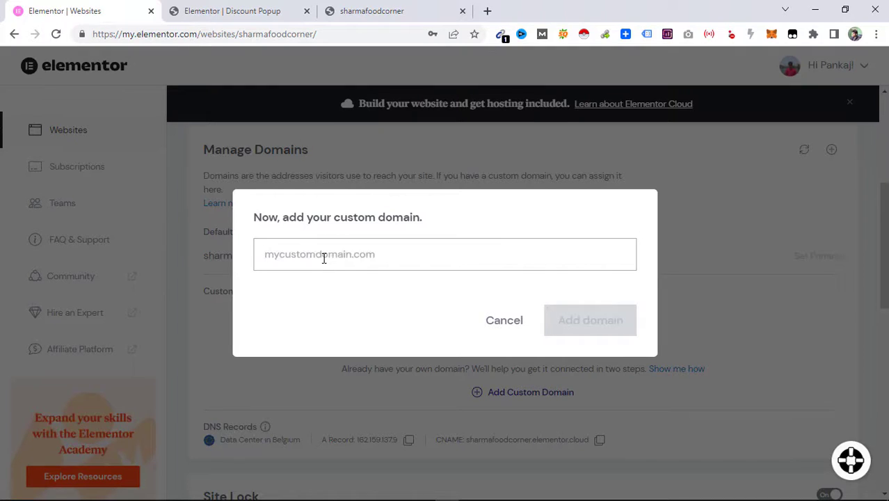
left_click(506, 322)
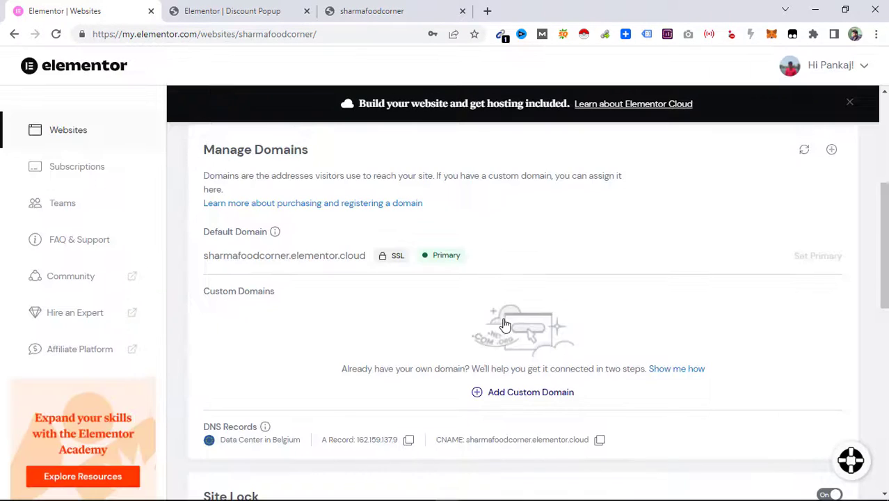
- Review the Site Lock, Backups and Debugging & Troubleshooting sections of the site's management page, ending back at Site Lock
scroll(506, 325, "down", 3)
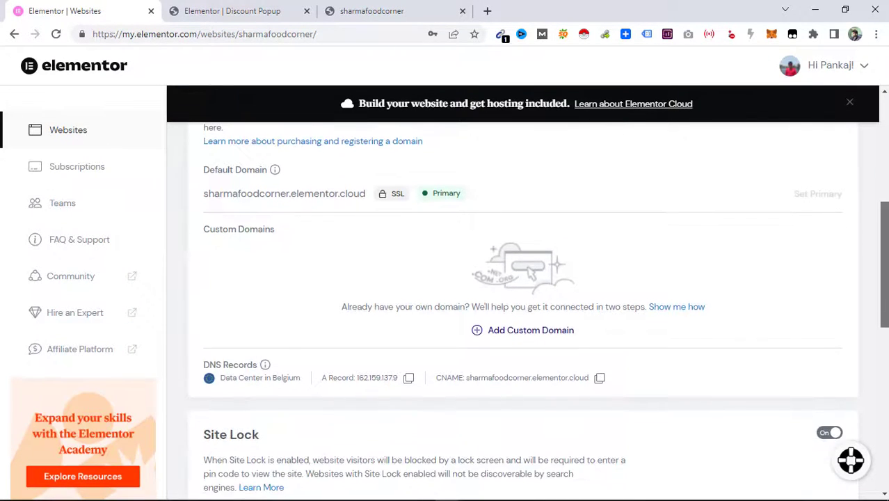
scroll(887, 357, "down", 3)
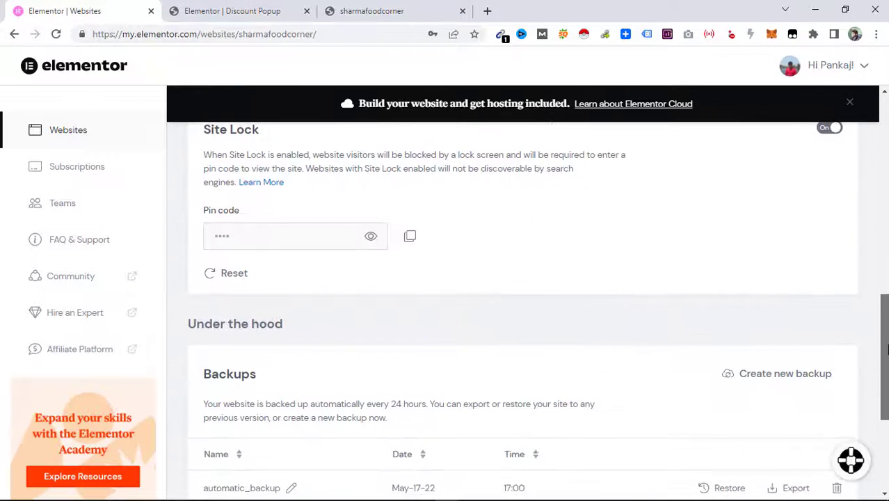
scroll(887, 356, "down", 2)
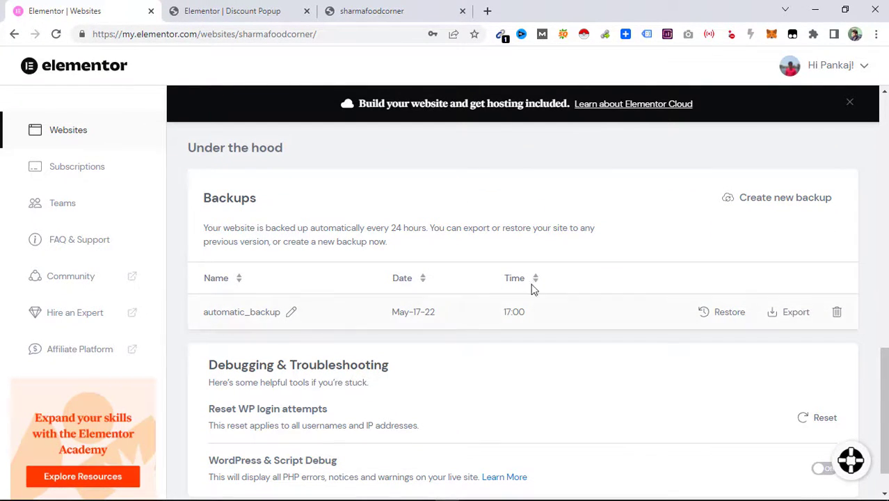
left_click_drag(884, 375, 884, 313)
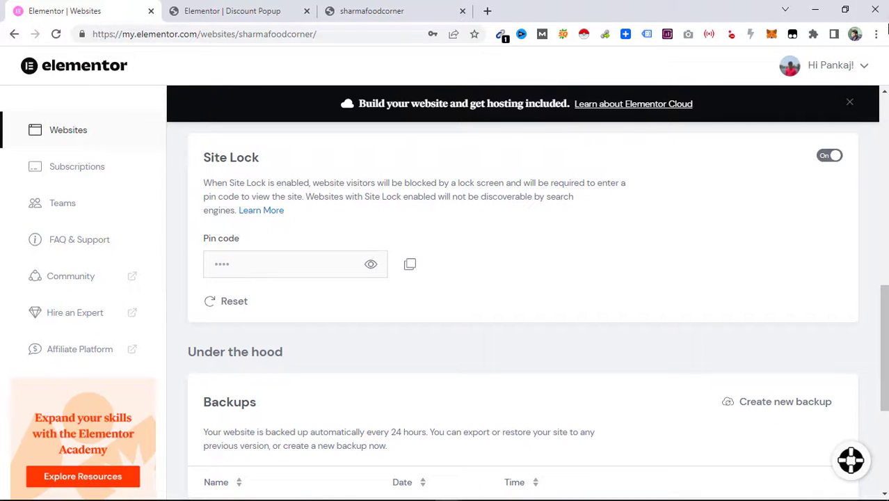
- Open sharmafoodcorner.elementor.cloud in a new incognito window to check how Site Lock affects visitors
left_click(876, 34)
left_click(823, 84)
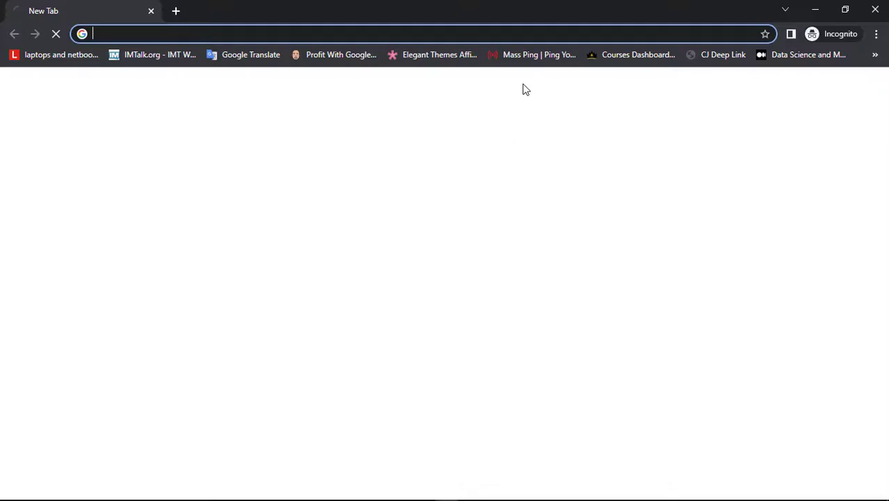
type("Sharma Food Corner, Shop Number 6, Chand Avenue Phase 2, Fatehgarh Churian Rd, Amritsar, Punjab 143008")
key("Return")
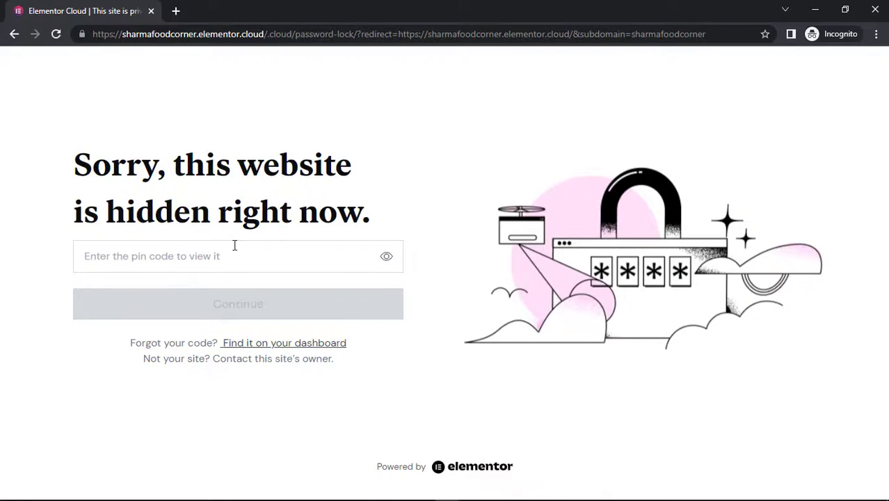
- Copy the Site Lock pin code from the Elementor dashboard and enter it on the incognito window's lock screen to unlock the site
left_click(816, 10)
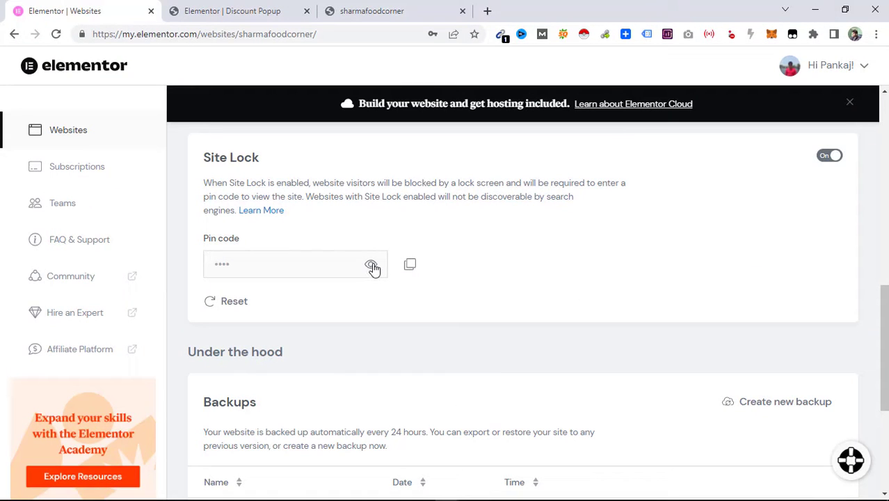
left_click(411, 268)
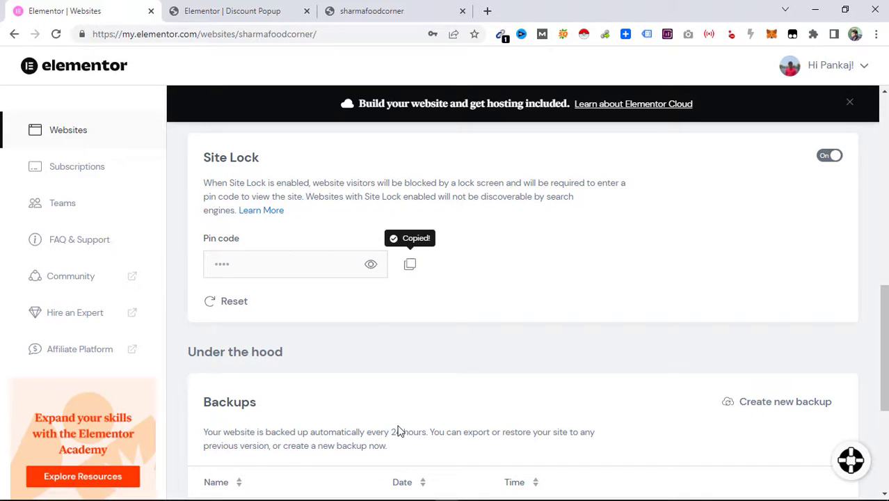
left_click(450, 492)
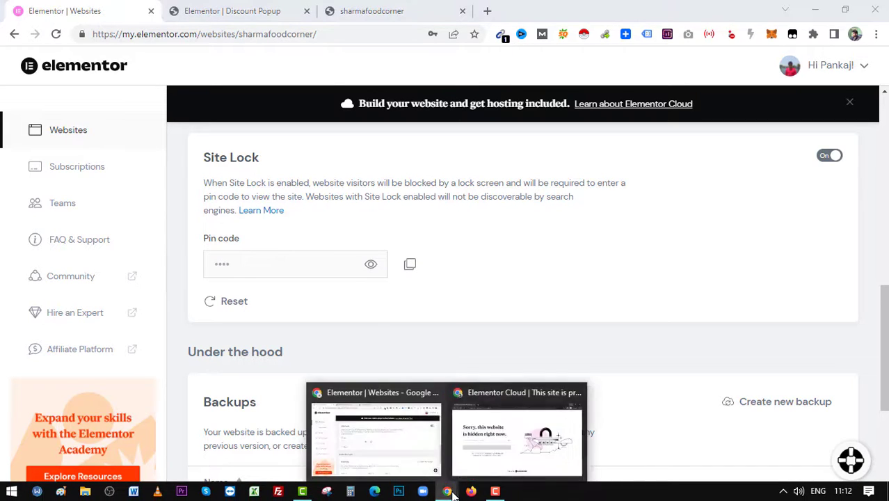
left_click(498, 453)
left_click(282, 257)
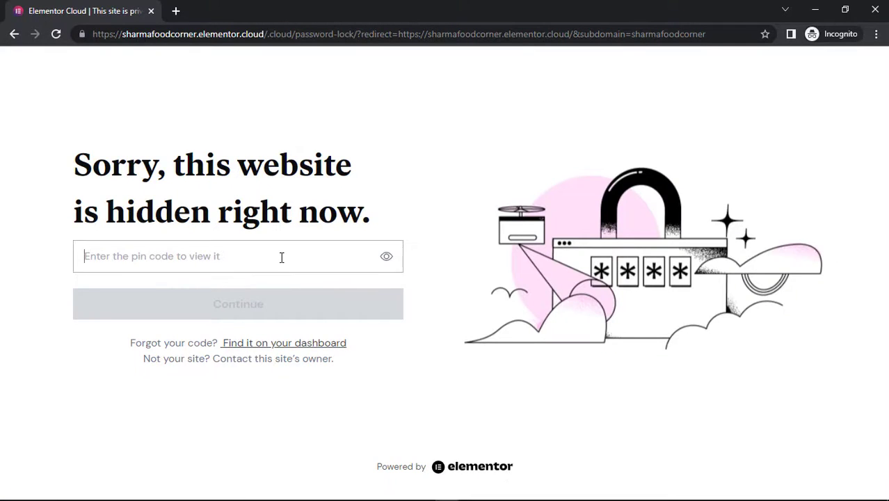
key("ctrl+v")
left_click(263, 310)
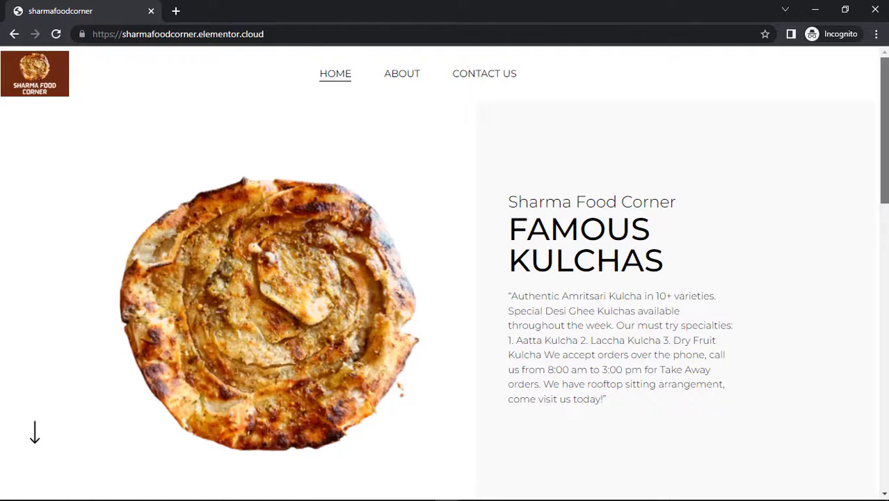
- Review the unlocked home page from the Famous Kulchas section down to the newsletter and footer, and highlight https in its address
scroll(443, 271, "down", 3)
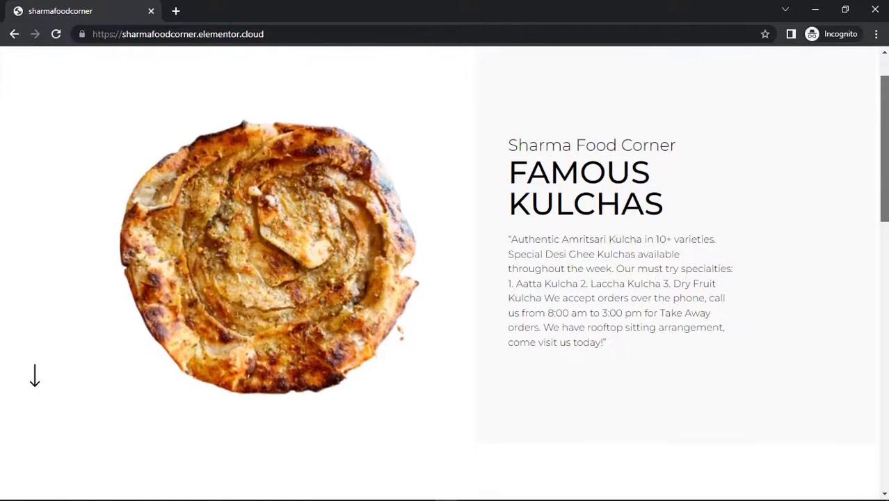
scroll(444, 271, "down", 4)
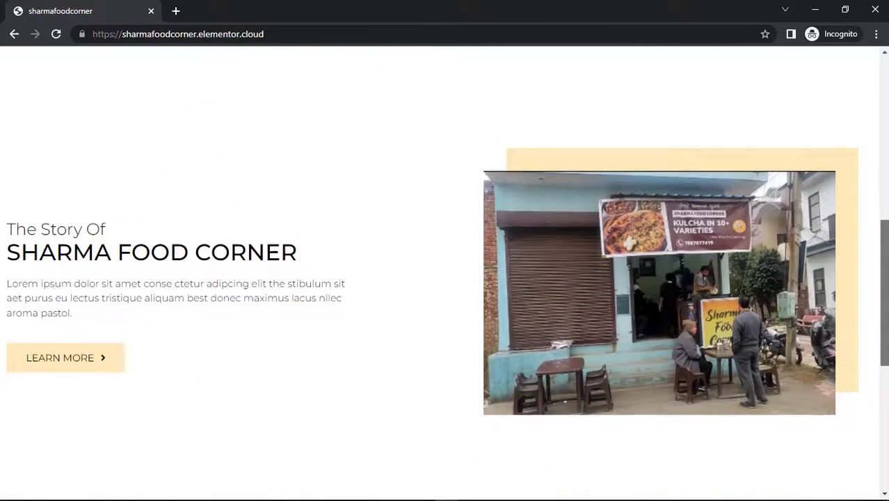
scroll(444, 272, "down", 5)
left_click_drag(884, 425, 878, 141)
scroll(876, 109, "down", 7)
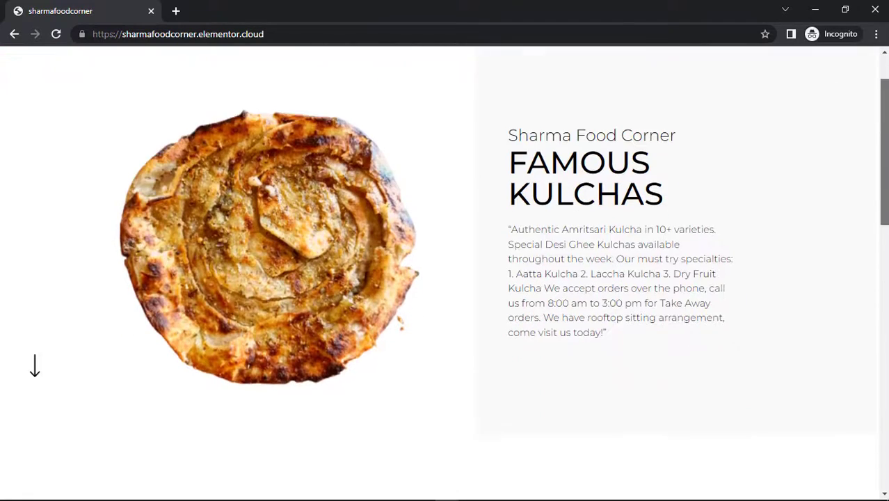
scroll(876, 278, "down", 5)
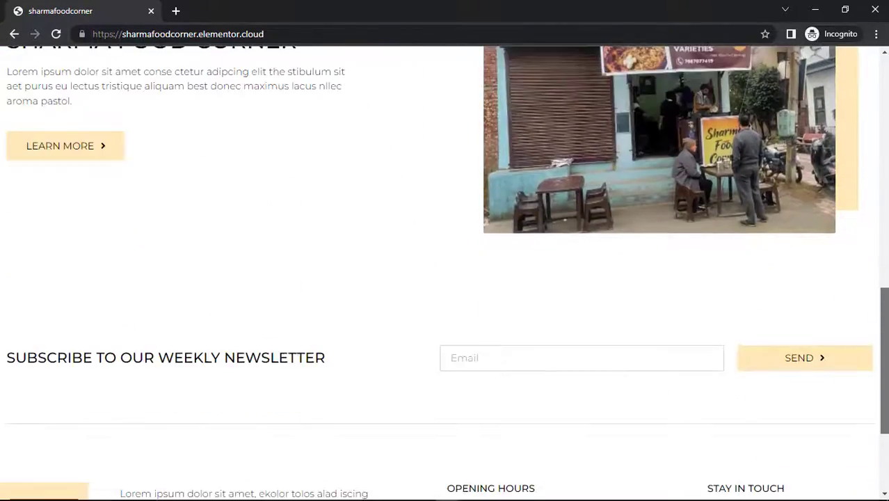
left_click_drag(883, 431, 861, 92)
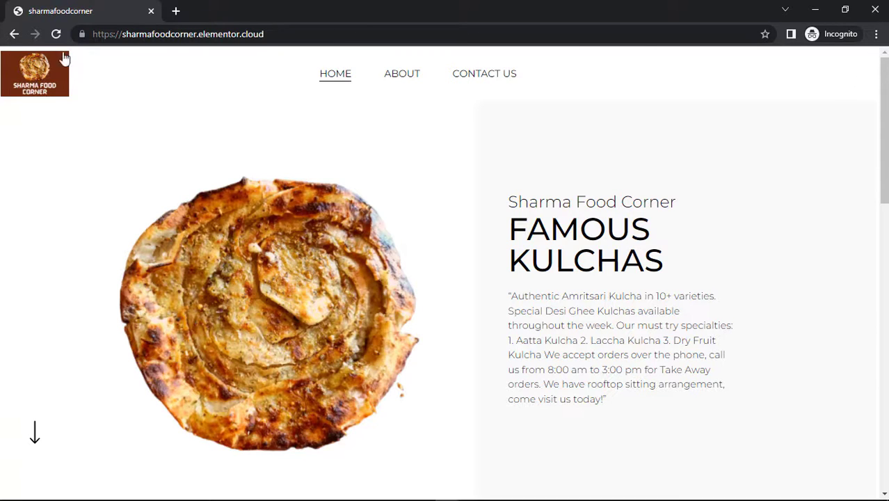
left_click(96, 33)
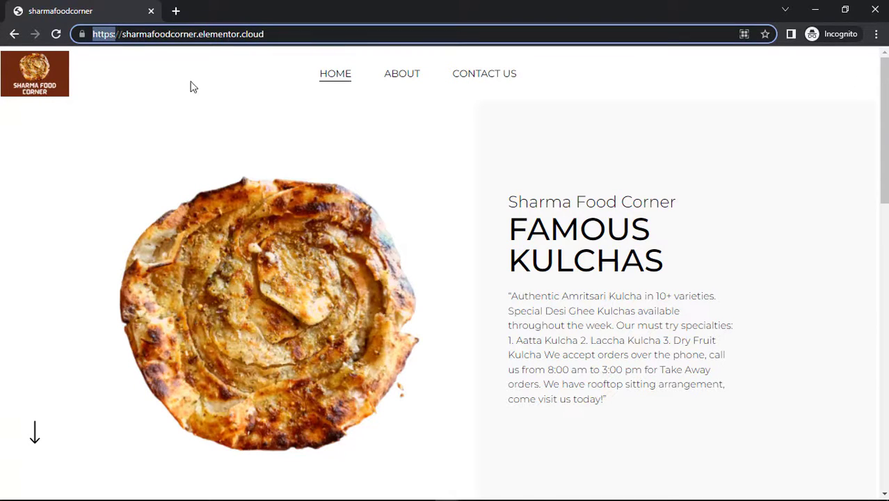
left_click(699, 123)
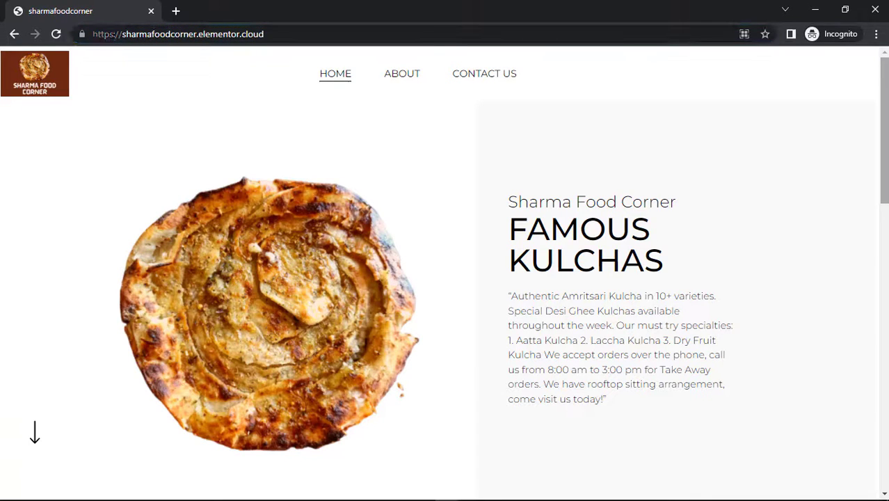
- Look through the home page's story section, newsletter signup, opening hours and contact details once more
scroll(443, 271, "down", 3)
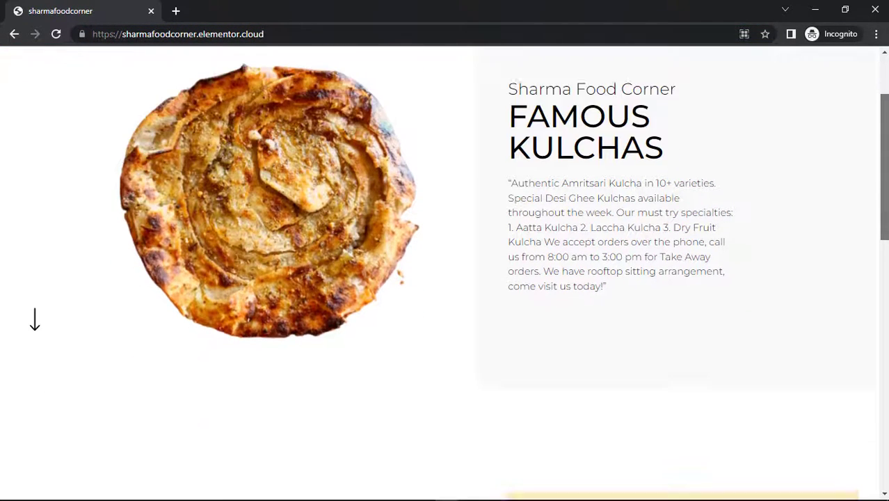
scroll(444, 272, "down", 5)
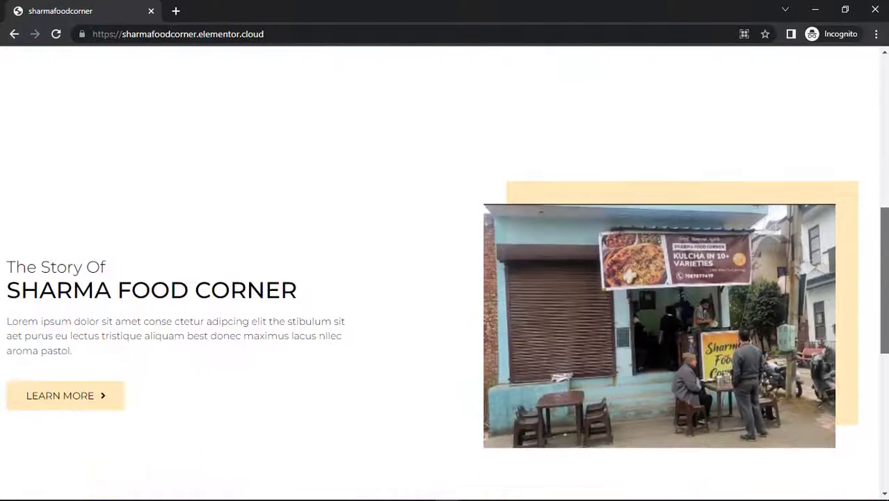
scroll(444, 271, "down", 3)
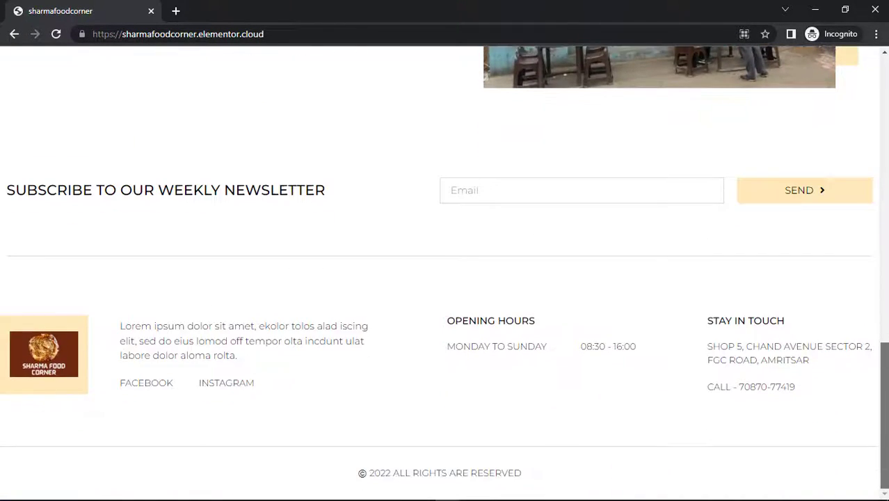
left_click_drag(885, 376, 660, 59)
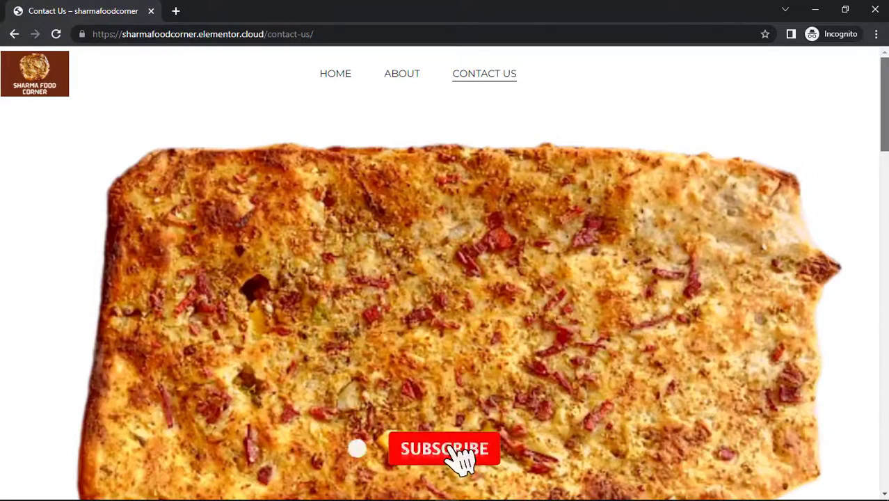
- Open the Contact Us page and review its Write Us form and Sharma Food Corner map
scroll(446, 271, "down", 2)
scroll(886, 280, "down", 10)
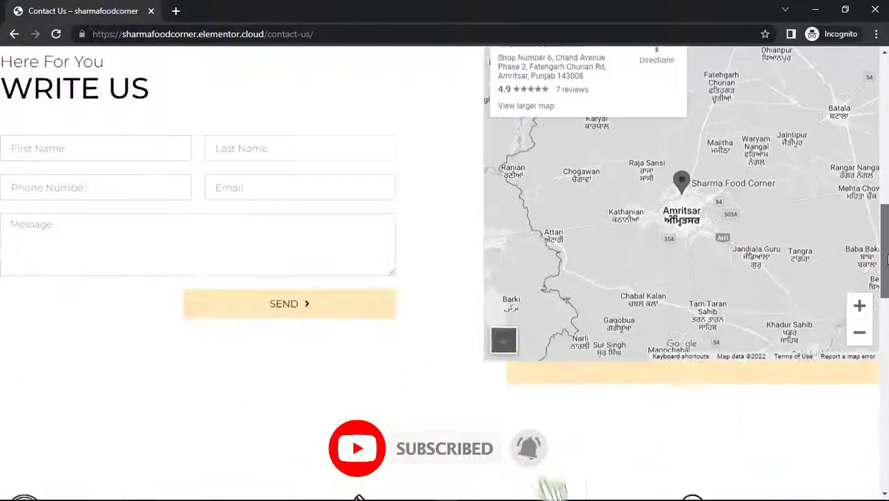
scroll(887, 280, "up", 6)
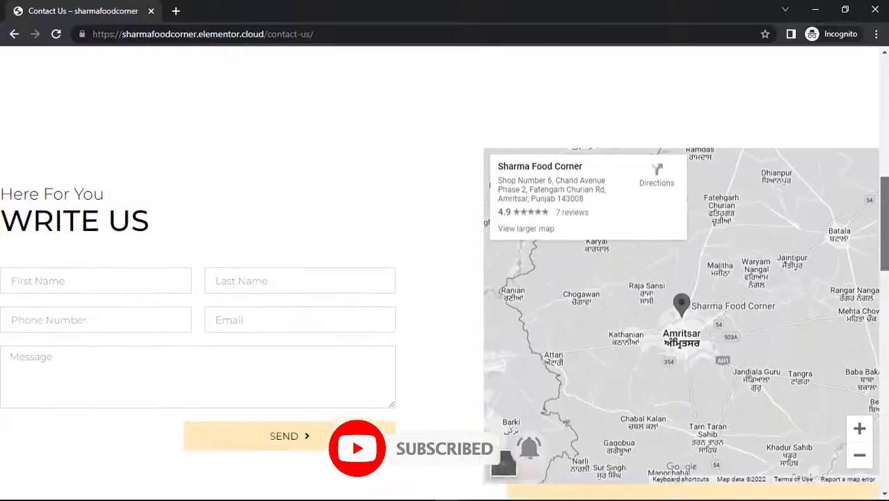
scroll(886, 67, "up", 5)
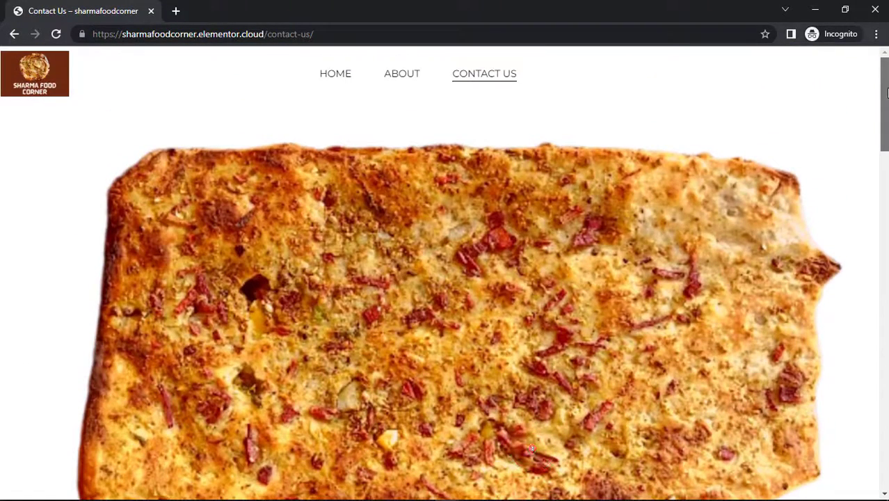